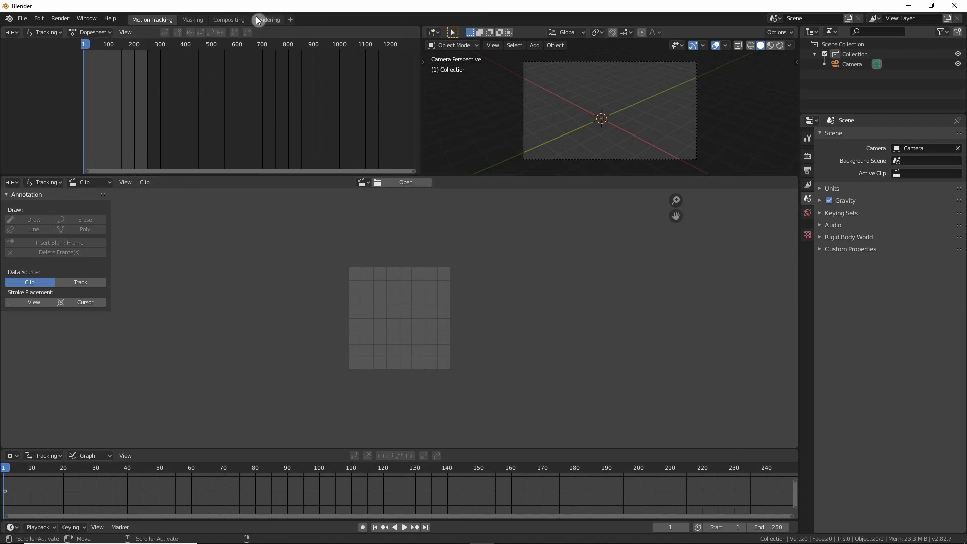
# Step: Enable nodes in the Compositing workspace, delete the Render Layers node and move the Composite node aside
pyautogui.click(228, 19)
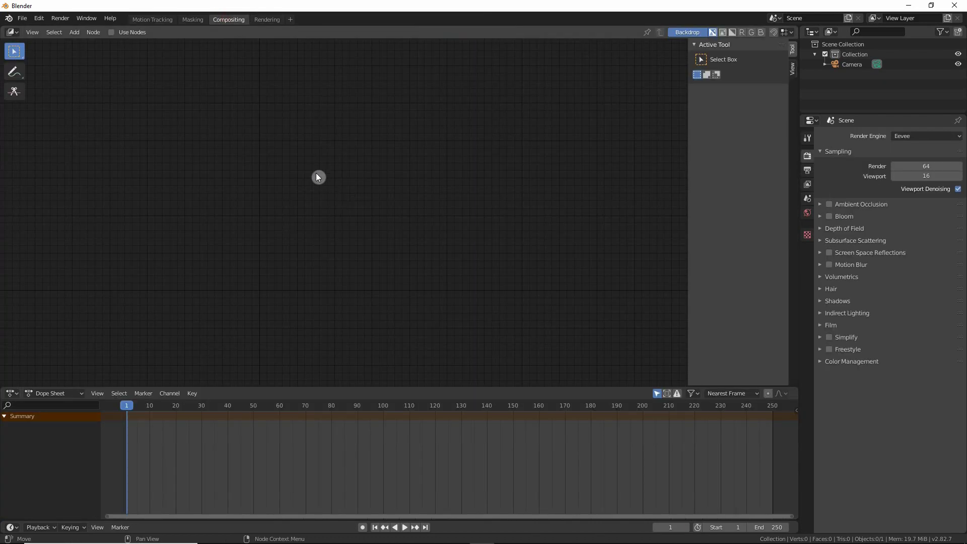
pyautogui.click(112, 32)
pyautogui.click(276, 155)
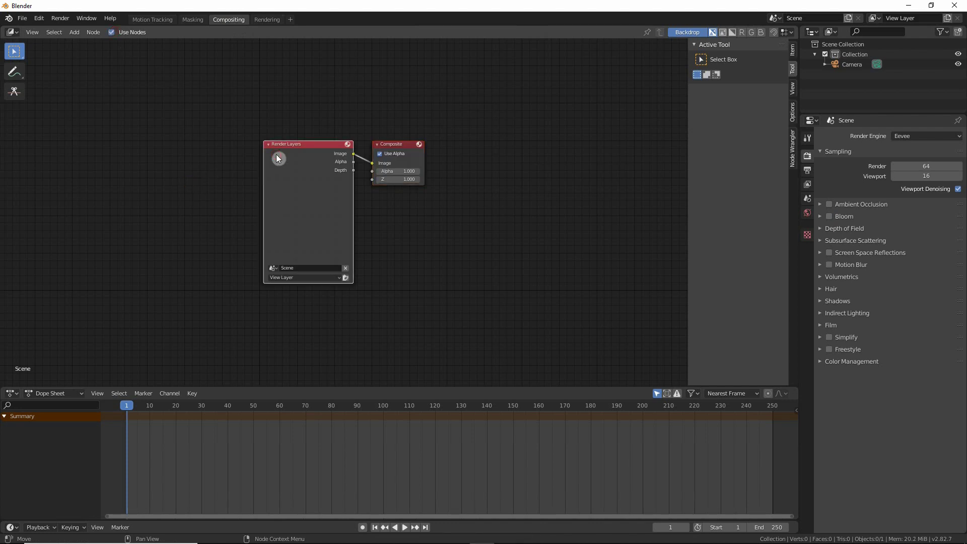
pyautogui.press('x')
pyautogui.moveTo(394, 145); pyautogui.dragTo(464, 145)
# Step: Add a Movie Clip node to the compositor and place it well before the Composite node
pyautogui.click(312, 187)
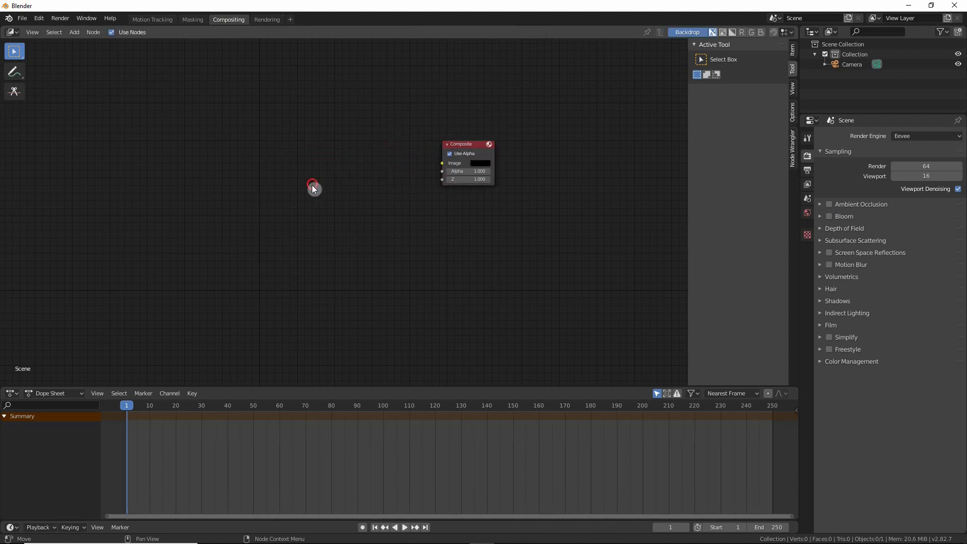
pyautogui.hotkey('shift', 'a')
pyautogui.click(226, 195)
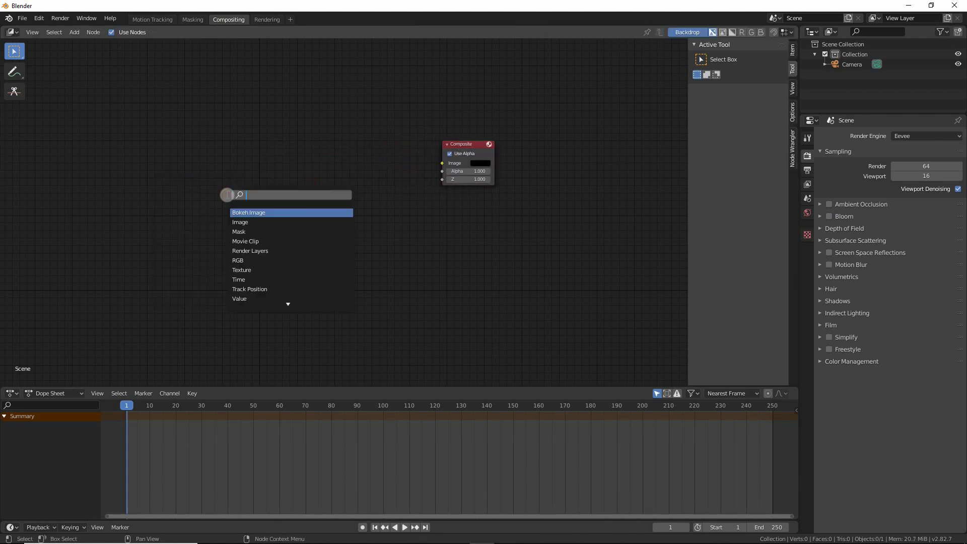
pyautogui.write('movie')
pyautogui.press('Return')
pyautogui.click(195, 148)
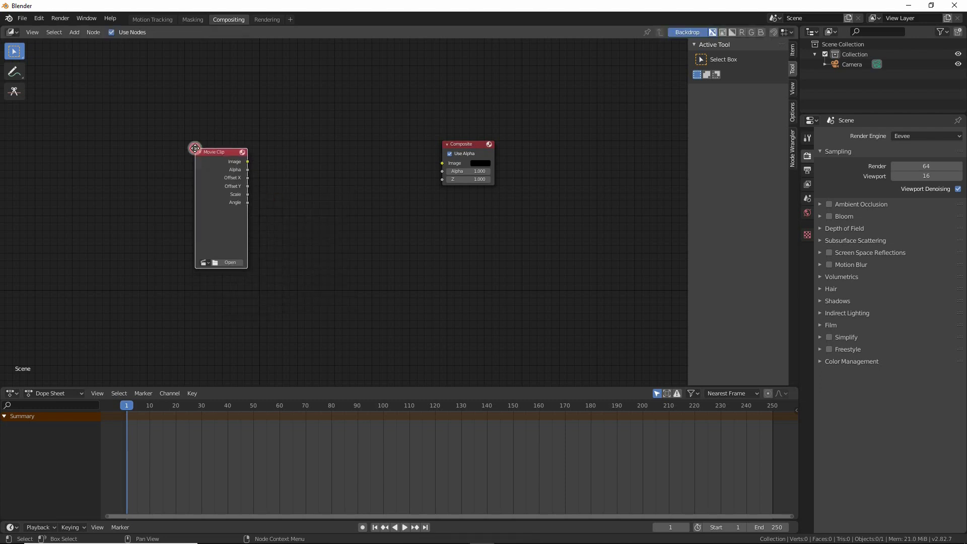
# Step: Load VID_20200619_181316.mp4 from the NataBeach folder into the Movie Clip node and reposition the node
pyautogui.click(228, 262)
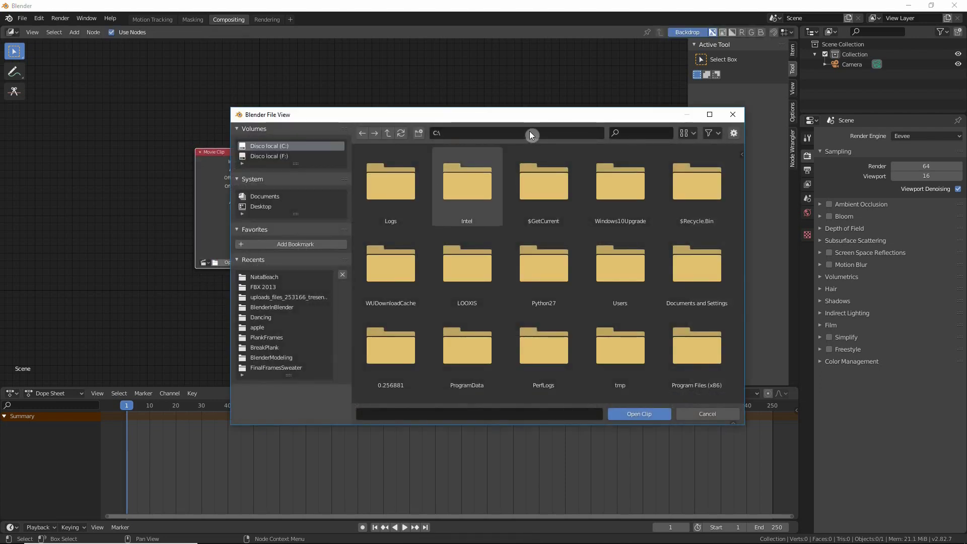
pyautogui.write('F:\\Desktop\\ProyectosPaginaWeb\\YouTube\\NataBeach\\')
pyautogui.click(633, 192)
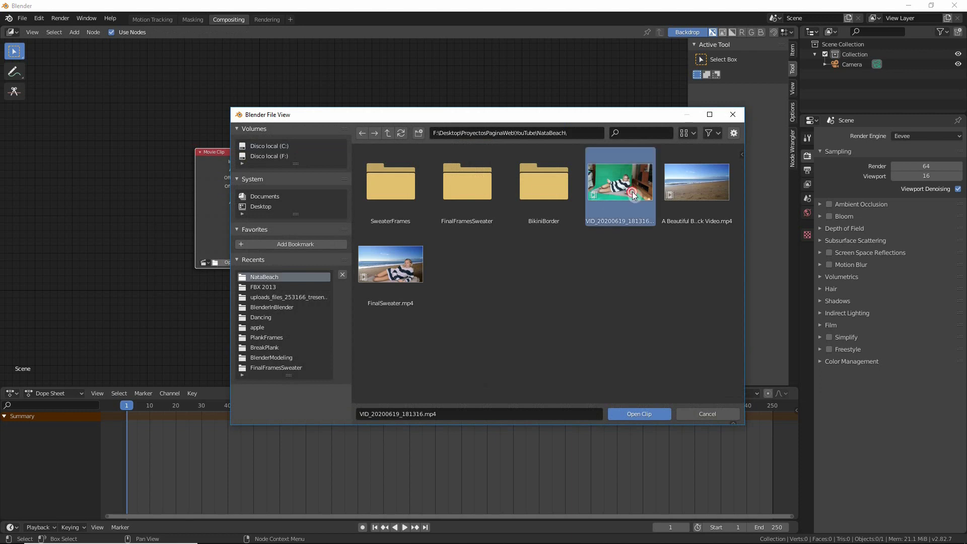
pyautogui.doubleClick(633, 192)
pyautogui.moveTo(218, 157); pyautogui.dragTo(207, 143)
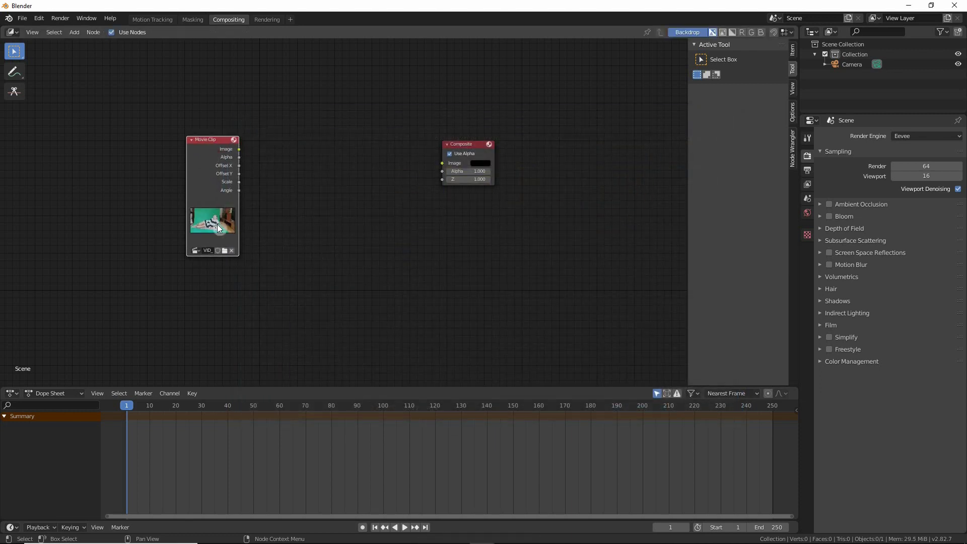
# Step: Preview the Movie Clip through a Viewer node and also link its Image output to the Composite node's Image input
pyautogui.keyDown('ctrl'); pyautogui.keyDown('shift'); pyautogui.click(209, 141); pyautogui.keyUp('shift'); pyautogui.keyUp('ctrl')
pyautogui.moveTo(207, 141); pyautogui.dragTo(193, 143)
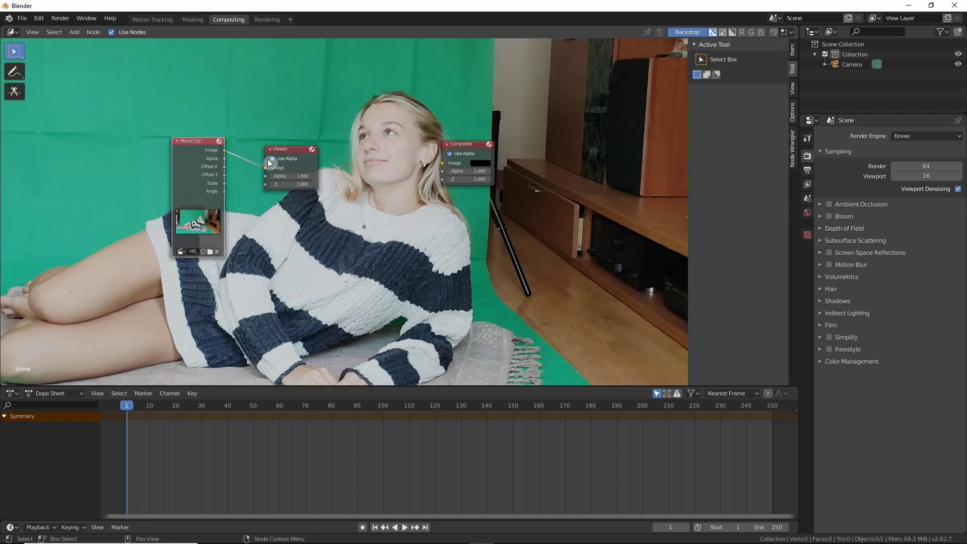
pyautogui.moveTo(296, 153); pyautogui.dragTo(480, 254)
pyautogui.moveTo(224, 150); pyautogui.dragTo(442, 162)
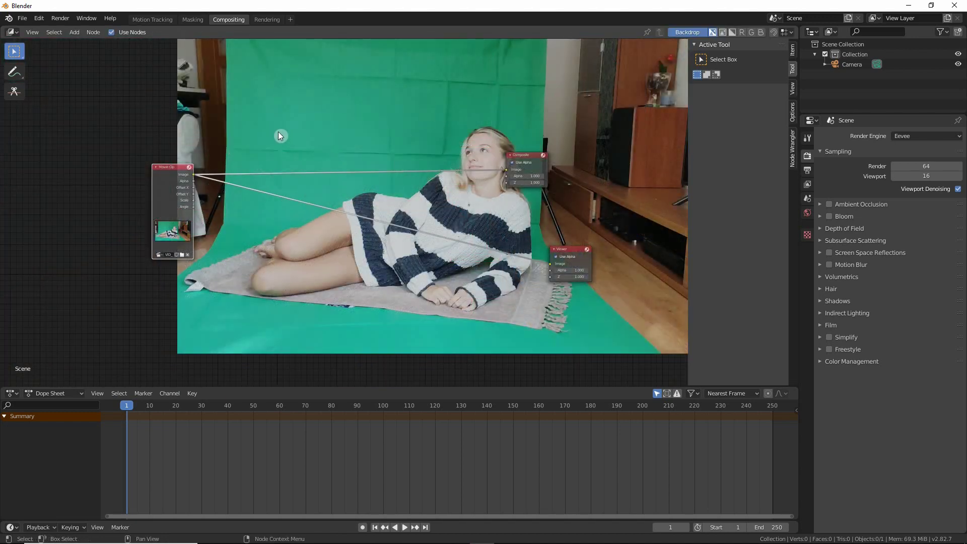
# Step: Show the VID_20200619_181316 clip in the Motion Tracking workspace's clip editor and switch that editor to Mask mode
pyautogui.click(152, 19)
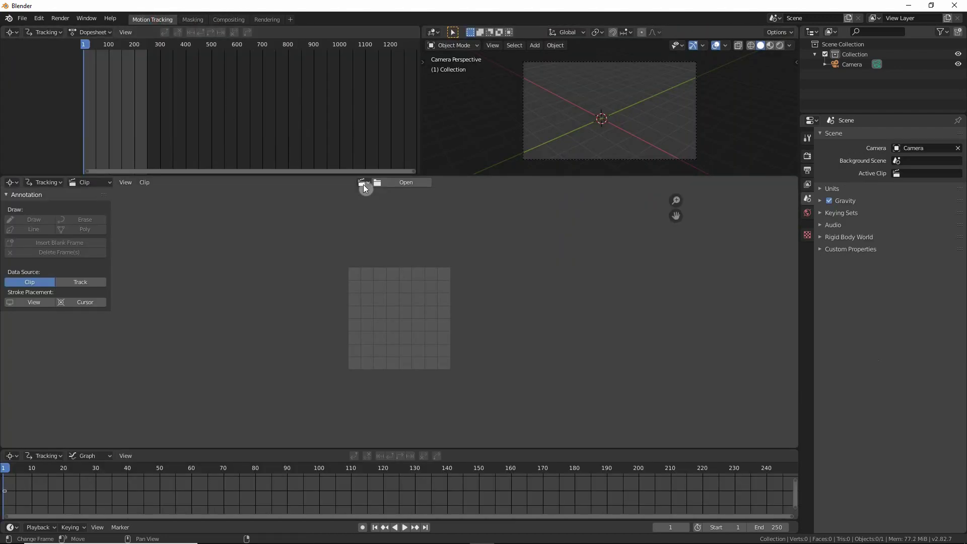
pyautogui.click(362, 183)
pyautogui.click(398, 200)
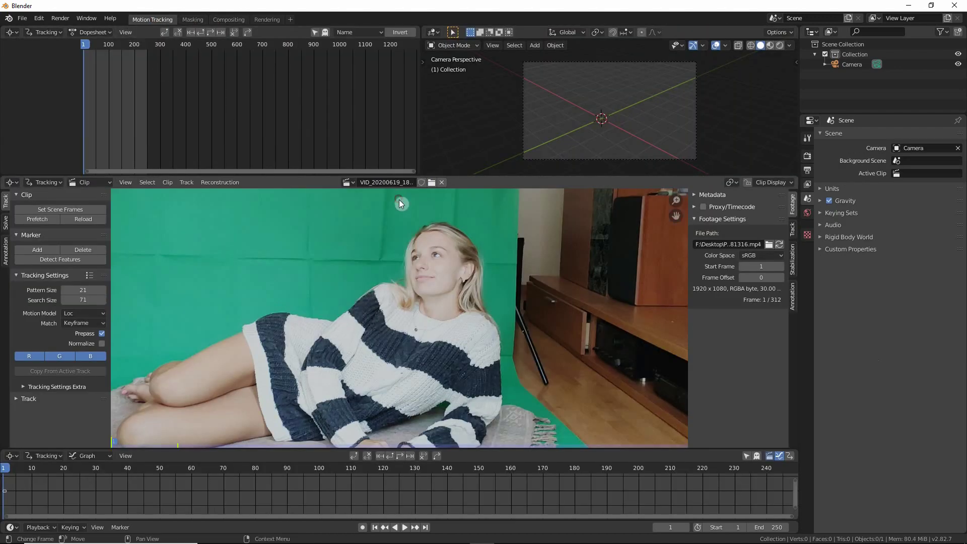
pyautogui.scroll(-2, 388, 251)
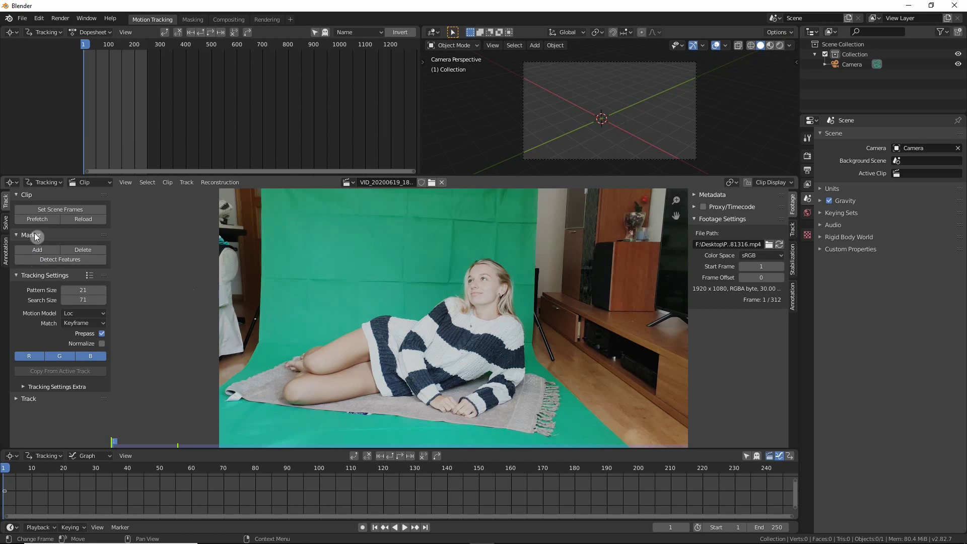
pyautogui.click(98, 182)
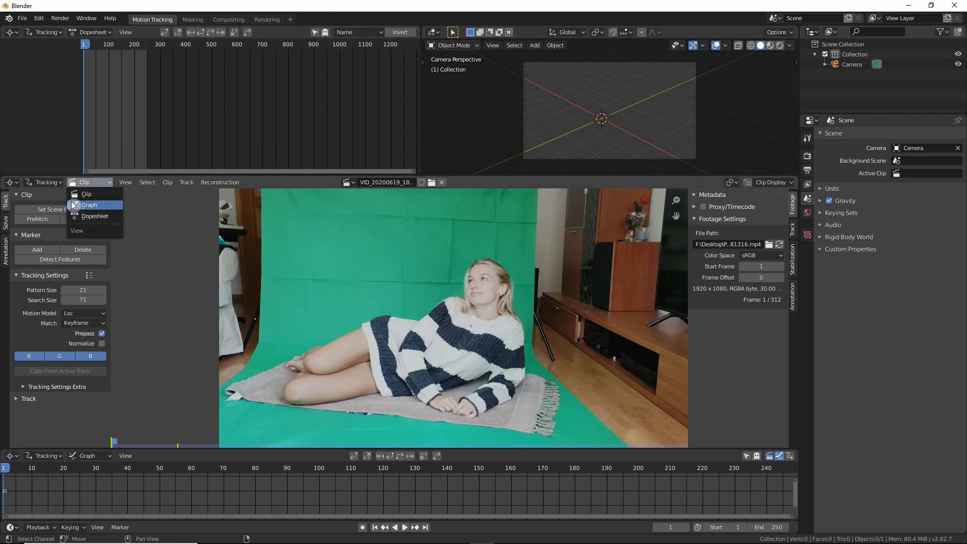
pyautogui.click(45, 182)
pyautogui.click(44, 205)
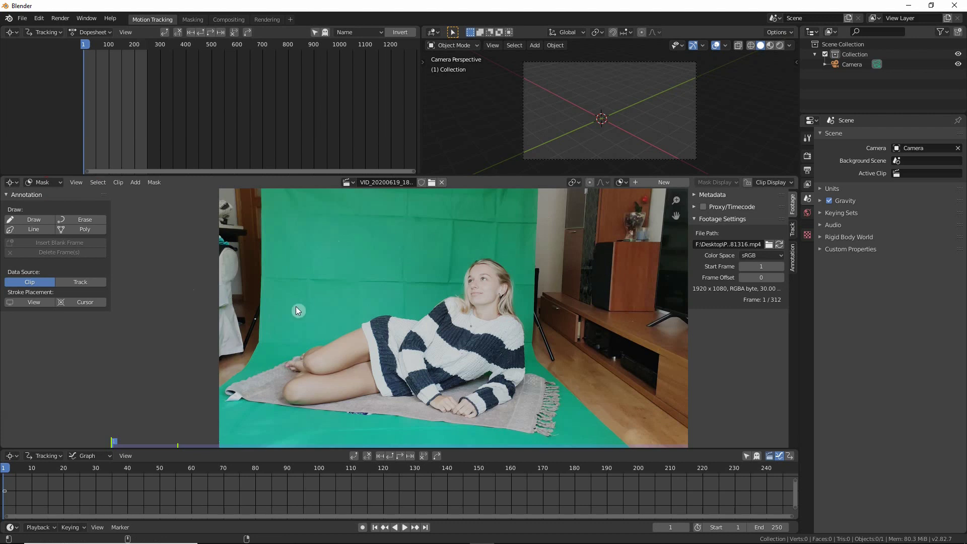
# Step: Draw a closed mask spline loosely around the woman and the rug at frame 1
pyautogui.keyDown('ctrl'); pyautogui.click(228, 415); pyautogui.keyUp('ctrl')
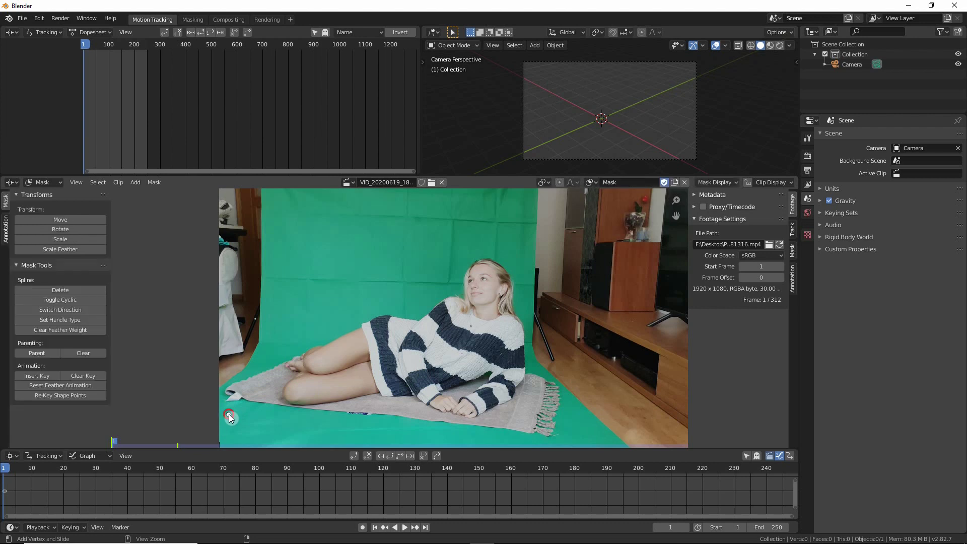
pyautogui.keyDown('ctrl'); pyautogui.click(224, 378); pyautogui.keyUp('ctrl')
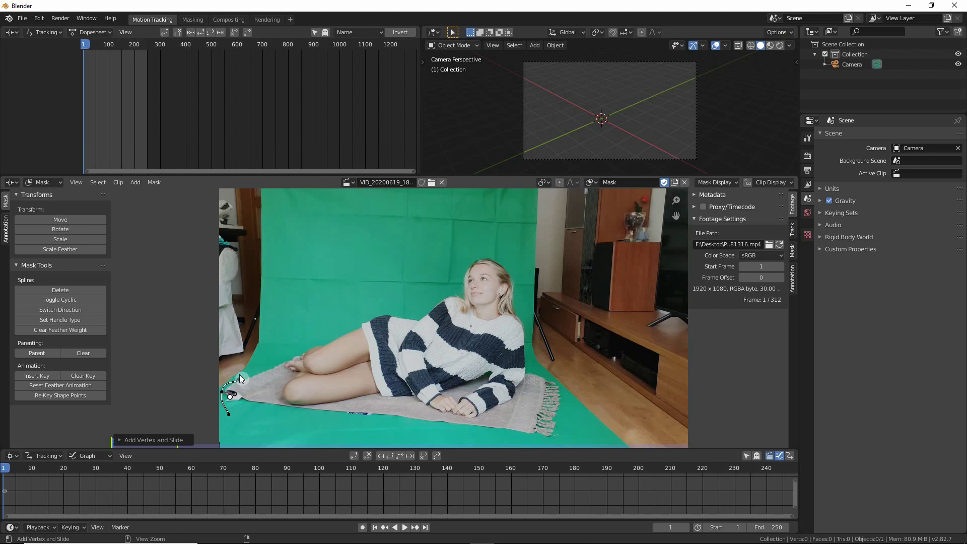
pyautogui.keyDown('ctrl'); pyautogui.click(276, 344); pyautogui.keyUp('ctrl')
pyautogui.keyDown('ctrl'); pyautogui.click(352, 307); pyautogui.keyUp('ctrl')
pyautogui.moveTo(369, 299)
pyautogui.keyDown('ctrl'); pyautogui.mouseDown()
pyautogui.moveTo(363, 275)
pyautogui.moveTo(370, 292)
pyautogui.mouseUp(); pyautogui.keyUp('ctrl')
pyautogui.keyDown('ctrl'); pyautogui.click(398, 304); pyautogui.keyUp('ctrl')
pyautogui.keyDown('ctrl'); pyautogui.click(438, 288); pyautogui.keyUp('ctrl')
pyautogui.keyDown('ctrl'); pyautogui.click(459, 249); pyautogui.keyUp('ctrl')
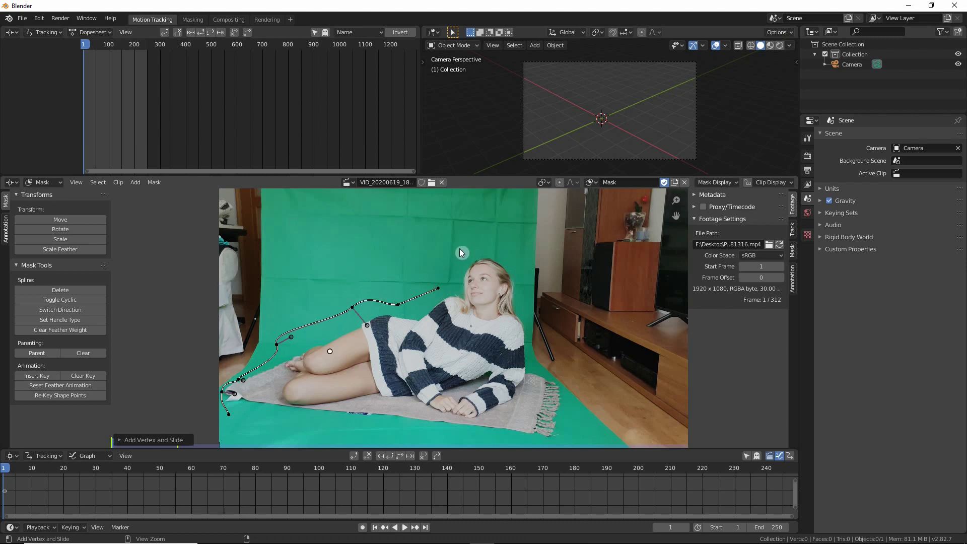
pyautogui.keyDown('ctrl'); pyautogui.click(498, 245); pyautogui.keyUp('ctrl')
pyautogui.keyDown('ctrl'); pyautogui.click(514, 260); pyautogui.keyUp('ctrl')
pyautogui.keyDown('ctrl'); pyautogui.click(522, 295); pyautogui.keyUp('ctrl')
pyautogui.keyDown('ctrl'); pyautogui.click(527, 324); pyautogui.keyUp('ctrl')
pyautogui.keyDown('ctrl'); pyautogui.click(532, 359); pyautogui.keyUp('ctrl')
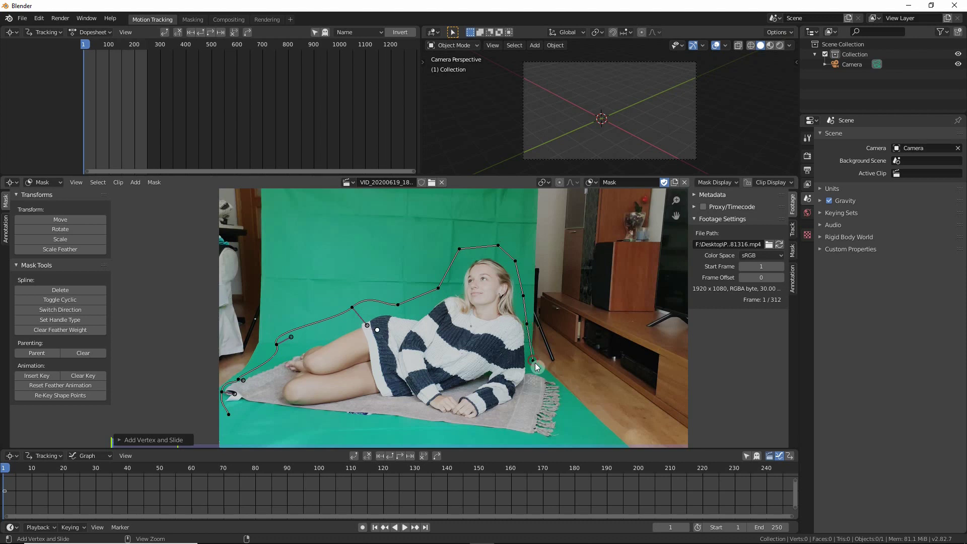
pyautogui.keyDown('ctrl'); pyautogui.click(565, 388); pyautogui.keyUp('ctrl')
pyautogui.keyDown('ctrl'); pyautogui.click(583, 426); pyautogui.keyUp('ctrl')
pyautogui.keyDown('ctrl'); pyautogui.click(565, 443); pyautogui.keyUp('ctrl')
pyautogui.keyDown('ctrl'); pyautogui.click(297, 434); pyautogui.keyUp('ctrl')
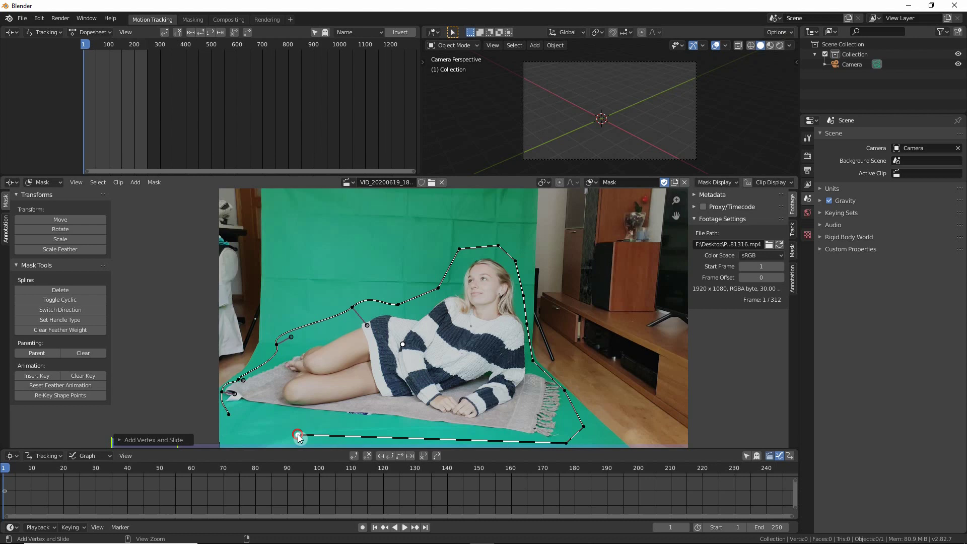
pyautogui.keyDown('ctrl'); pyautogui.click(229, 414); pyautogui.keyUp('ctrl')
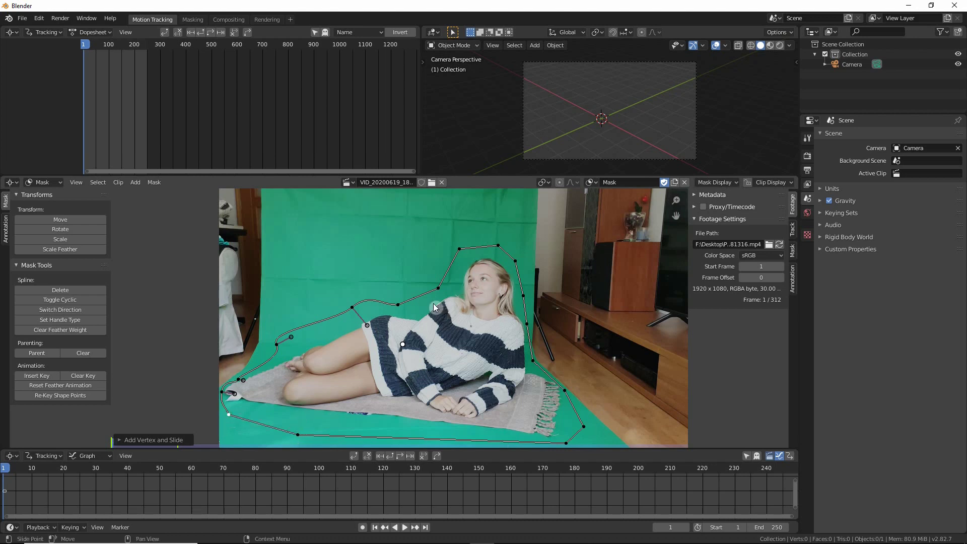
# Step: Select the whole mask, shift it slightly right at frame 83 to follow the woman, and enable Auto Keying
pyautogui.press('a')
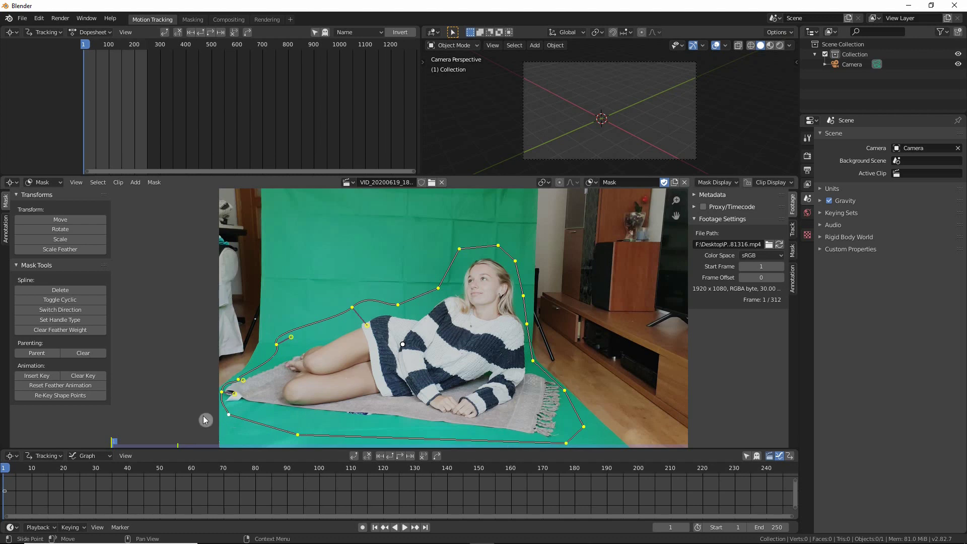
pyautogui.moveTo(19, 468); pyautogui.dragTo(189, 466)
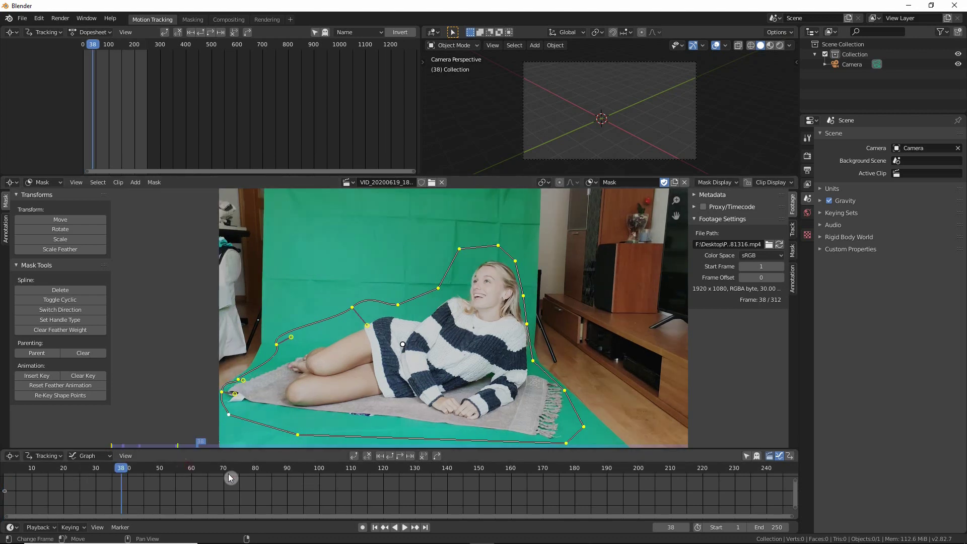
pyautogui.click(189, 469)
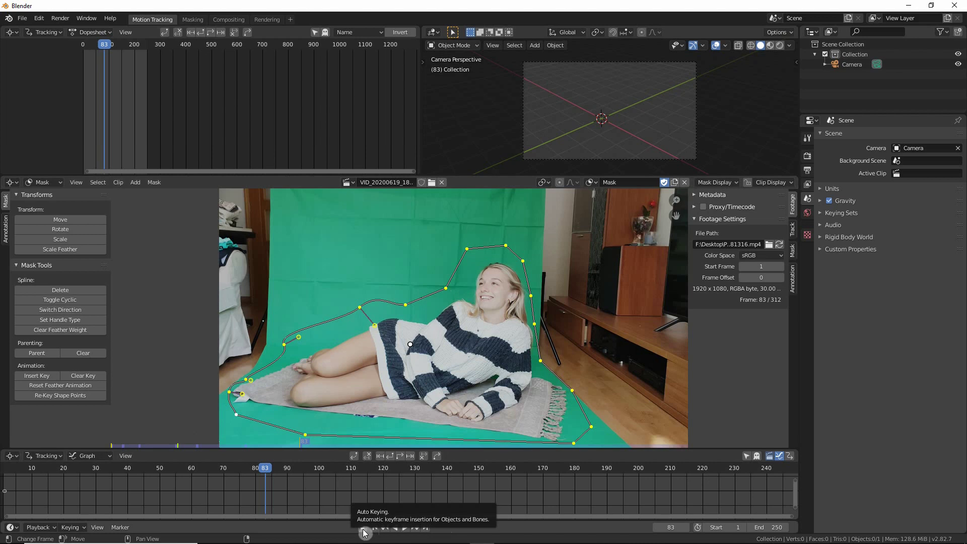
pyautogui.click(363, 527)
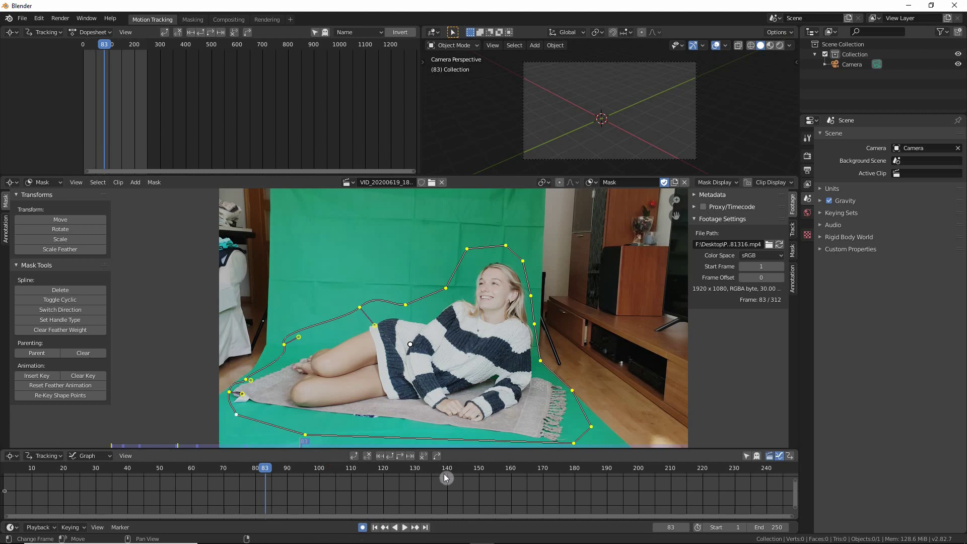
# Step: At frame 130, raise the two mask points above the knee so the outline encloses the lifted hand
pyautogui.moveTo(394, 469); pyautogui.dragTo(415, 476)
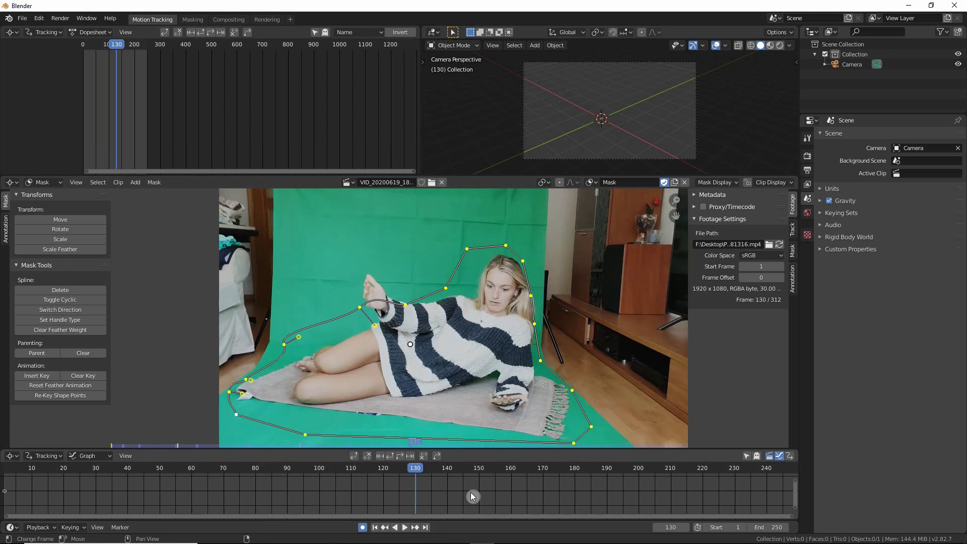
pyautogui.moveTo(359, 308); pyautogui.dragTo(354, 273)
pyautogui.moveTo(406, 304); pyautogui.dragTo(389, 269)
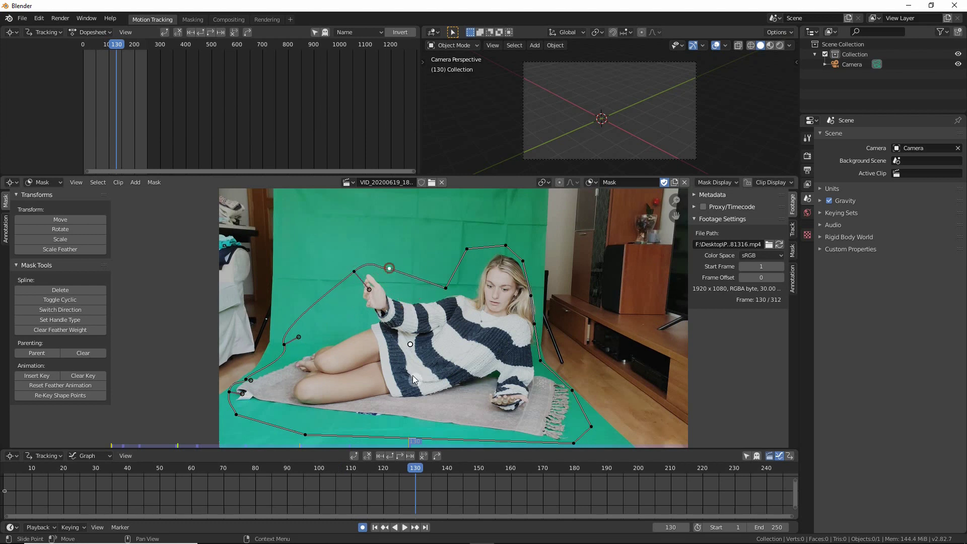
# Step: At frame 120, refit the mask points around the raised hand and check the outline at frames 130 and 122
pyautogui.click(382, 468)
pyautogui.moveTo(358, 277); pyautogui.dragTo(372, 309)
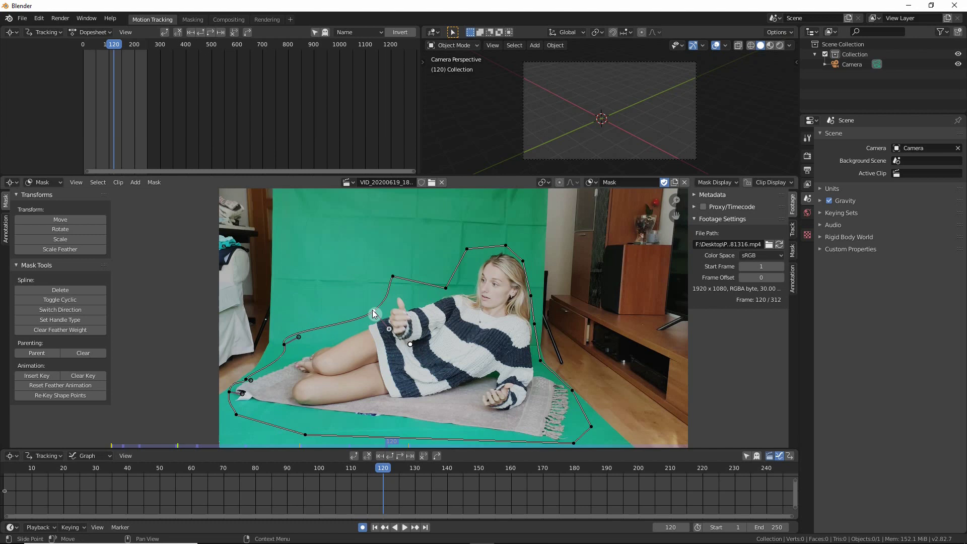
pyautogui.click(398, 278)
pyautogui.click(415, 469)
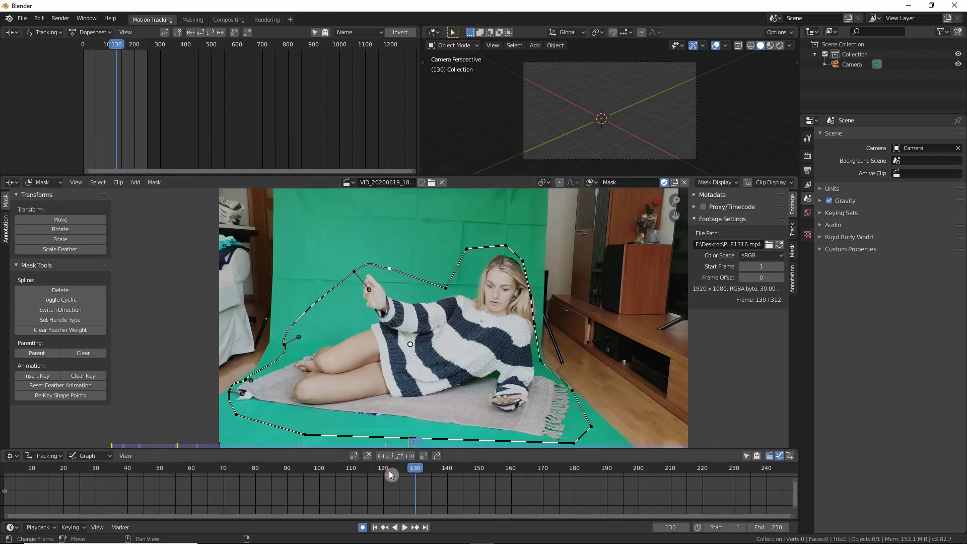
pyautogui.click(390, 470)
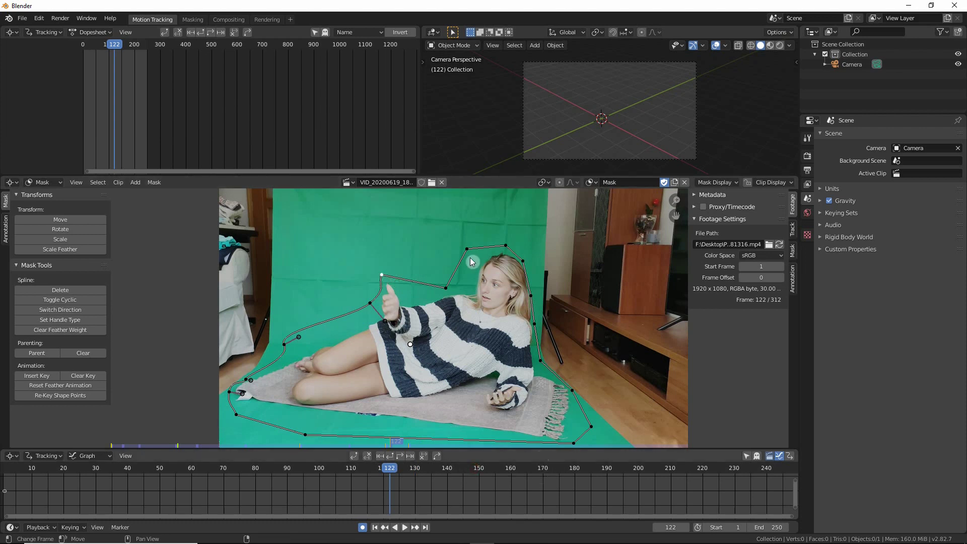
# Step: At frame 148, adjust the mask points around the woman's head and shoulder to fit her pose
pyautogui.press('Up')
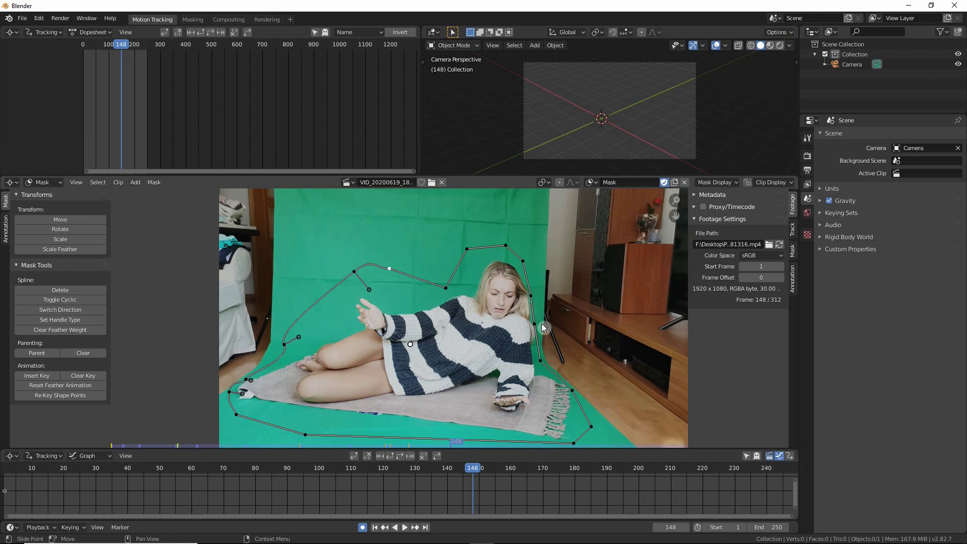
pyautogui.moveTo(534, 323); pyautogui.dragTo(537, 321)
pyautogui.moveTo(523, 261); pyautogui.dragTo(473, 259)
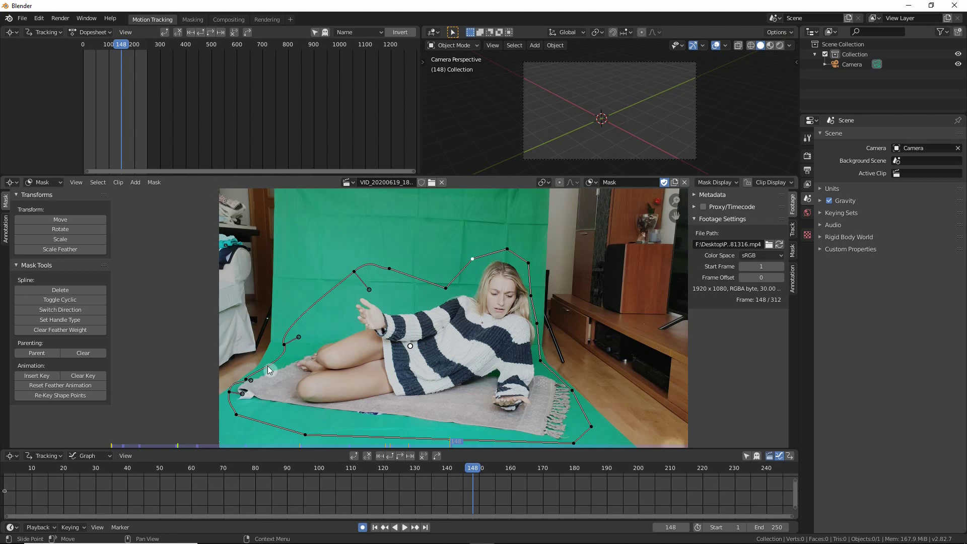
# Step: In the Compositing workspace, add a Mask node below the Movie Clip node
pyautogui.click(229, 19)
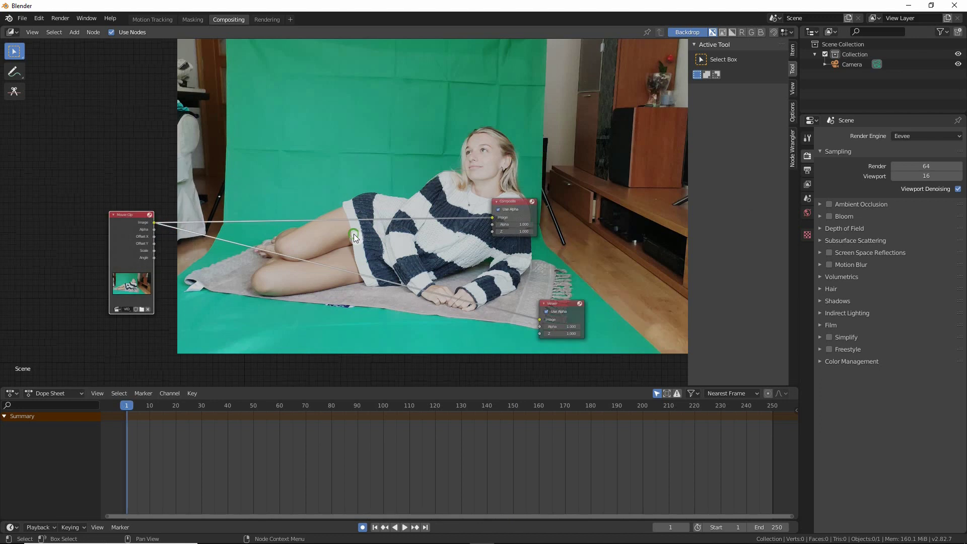
pyautogui.moveTo(354, 233); pyautogui.dragTo(347, 201, button='middle')
pyautogui.scroll(2, 344, 213)
pyautogui.moveTo(292, 213); pyautogui.dragTo(349, 214, button='middle')
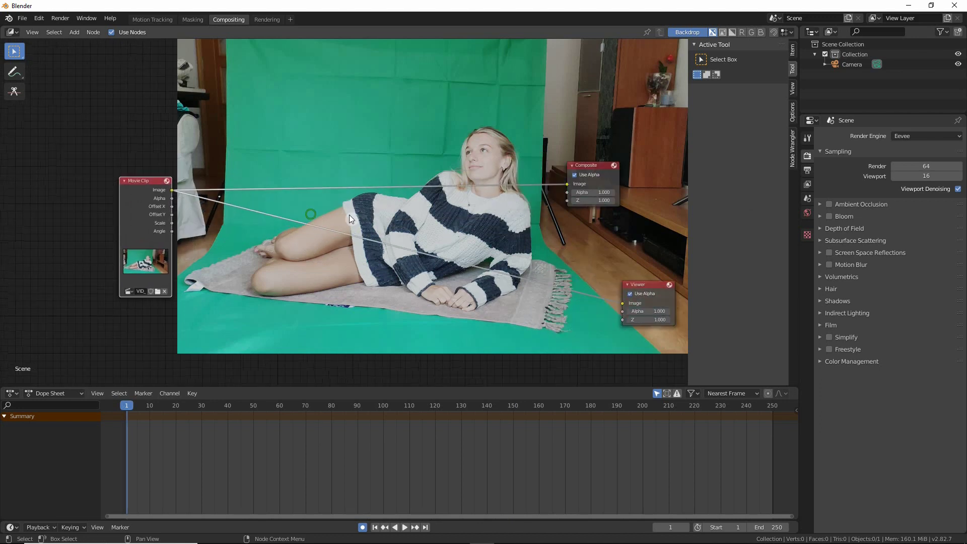
pyautogui.click(351, 206)
pyautogui.hotkey('shift', 'a')
pyautogui.click(245, 281)
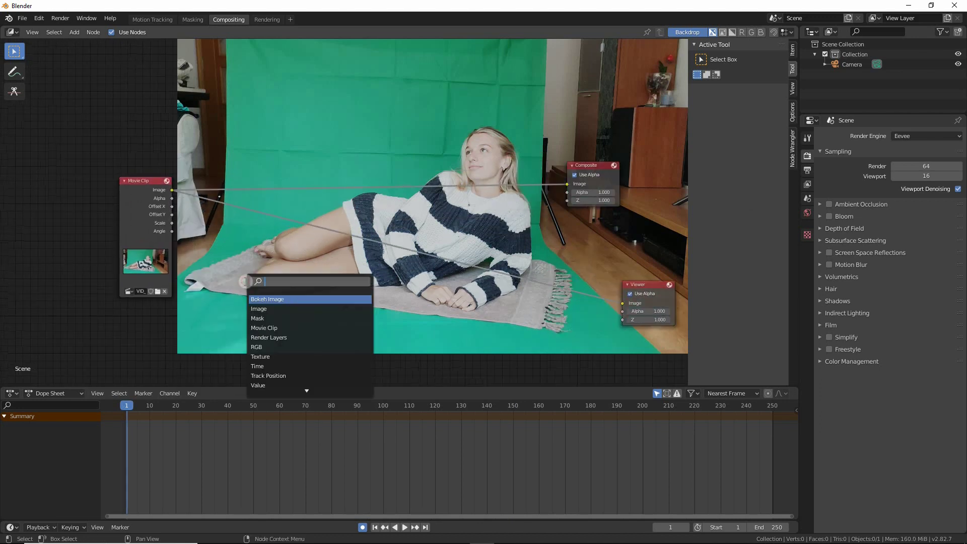
pyautogui.write('mask')
pyautogui.press('Return')
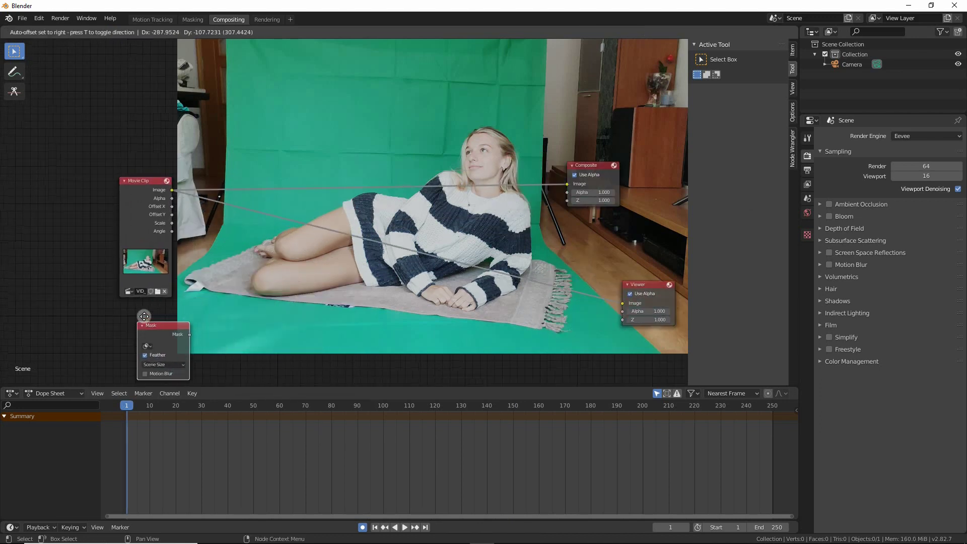
pyautogui.click(144, 316)
# Step: Assign the existing mask to the Mask node and preview its output through the Viewer
pyautogui.click(156, 341)
pyautogui.click(171, 353)
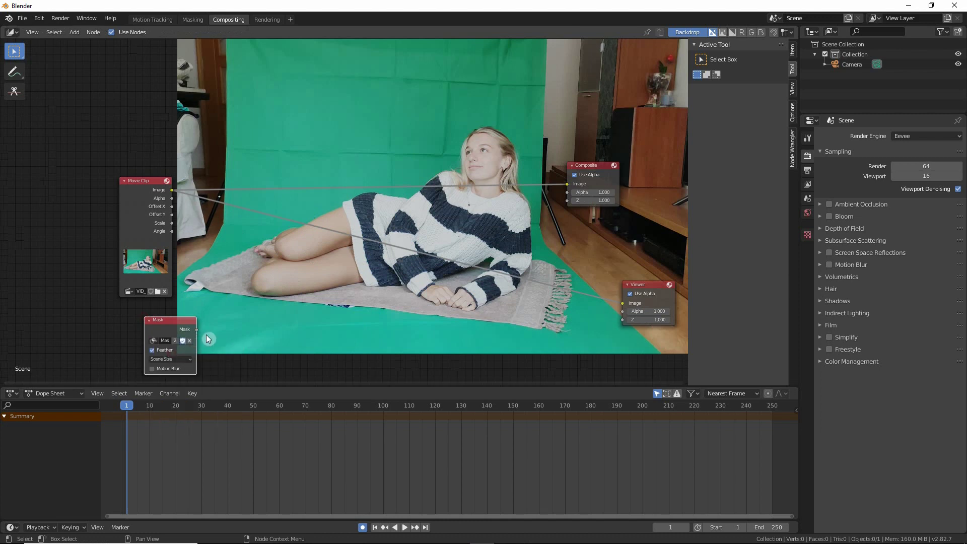
pyautogui.moveTo(196, 342); pyautogui.dragTo(172, 302, button='middle')
pyautogui.keyDown('ctrl'); pyautogui.keyDown('shift'); pyautogui.click(144, 283); pyautogui.keyUp('shift'); pyautogui.keyUp('ctrl')
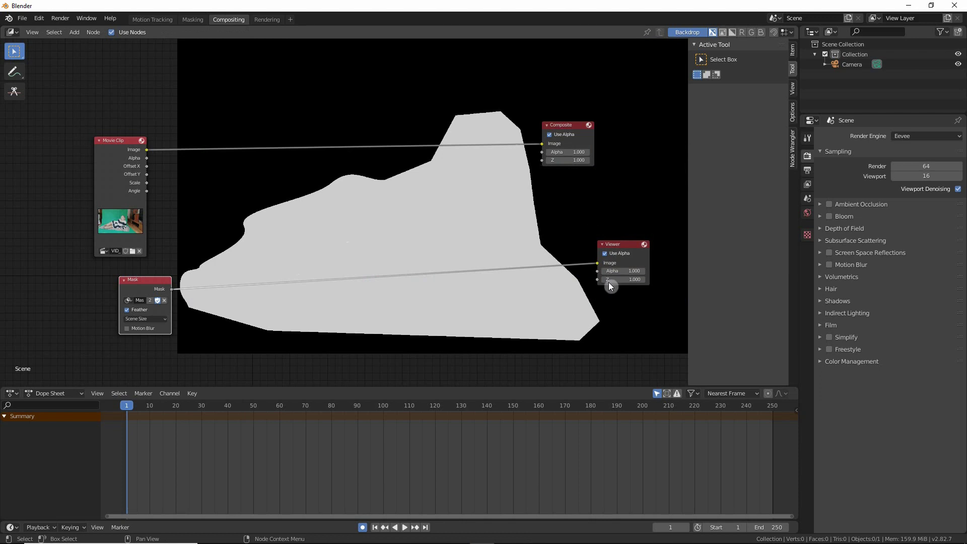
# Step: Insert a Keying node between the Movie Clip and Composite nodes and preview its image output
pyautogui.hotkey('shift', 'a')
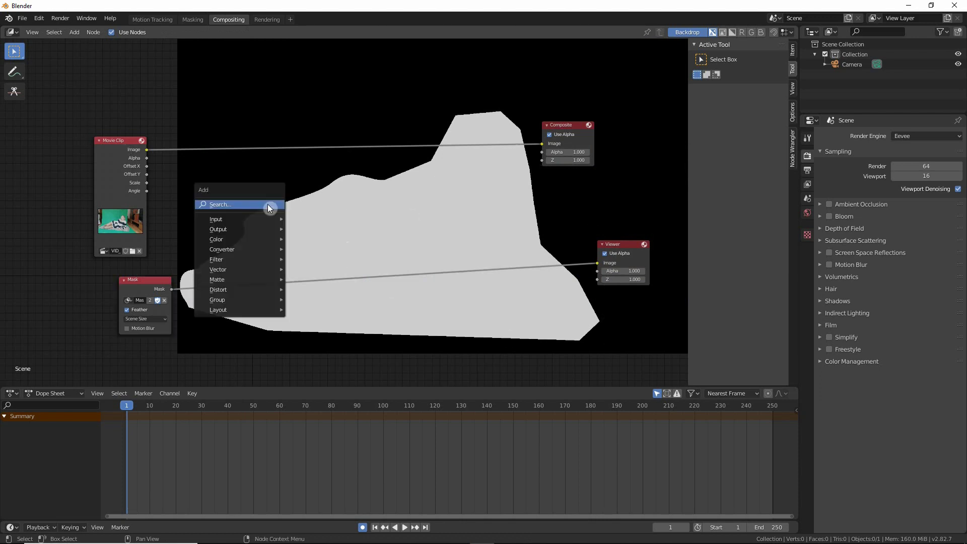
pyautogui.click(267, 204)
pyautogui.write('key')
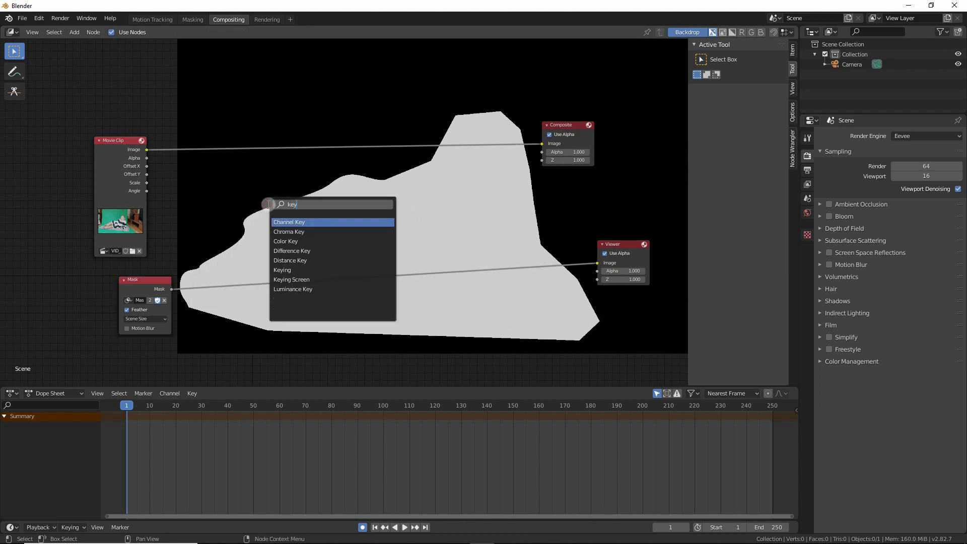
pyautogui.click(302, 270)
pyautogui.click(241, 69)
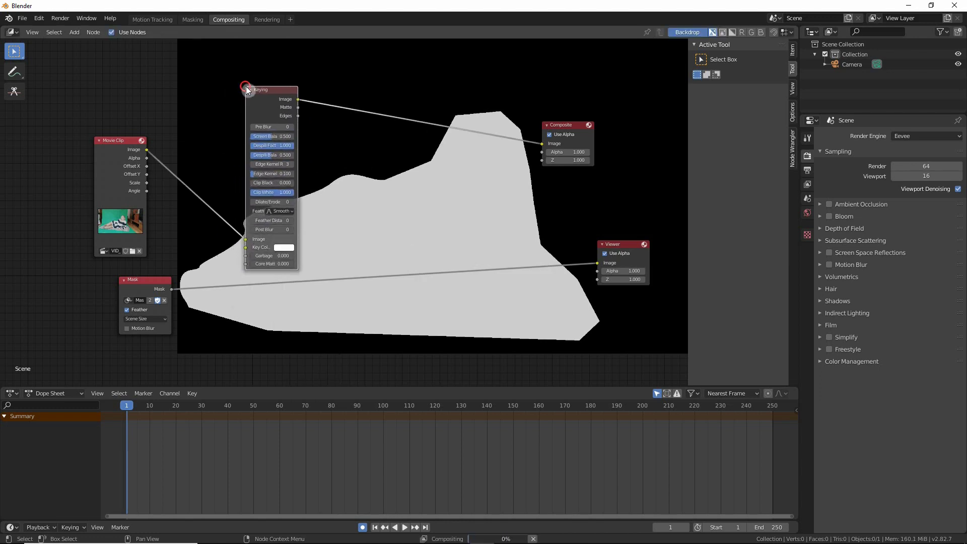
pyautogui.keyDown('ctrl'); pyautogui.keyDown('shift'); pyautogui.click(273, 93); pyautogui.keyUp('shift'); pyautogui.keyUp('ctrl')
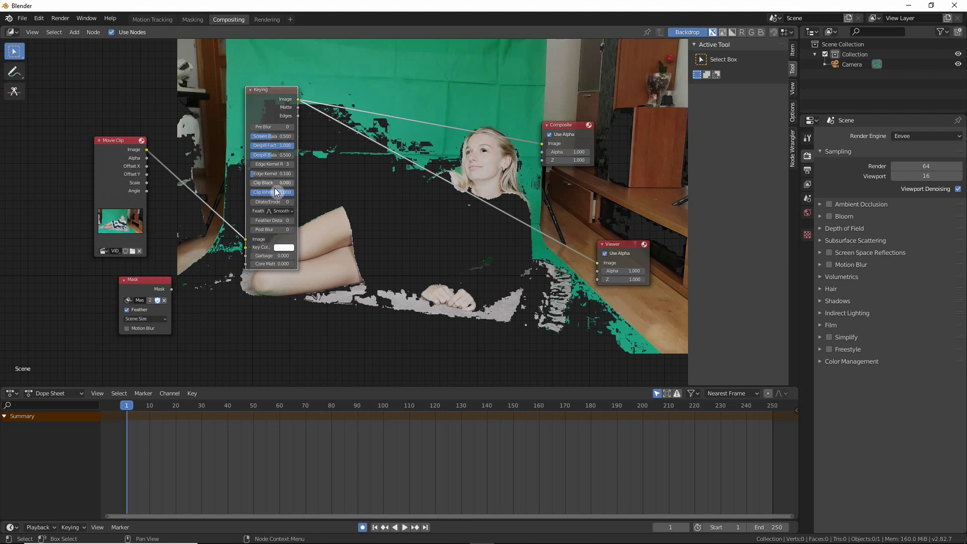
# Step: Connect the Mask node to the Keying node's Garbage Matte input and insert an Invert node into that link
pyautogui.moveTo(371, 164); pyautogui.dragTo(252, 200, button='middle')
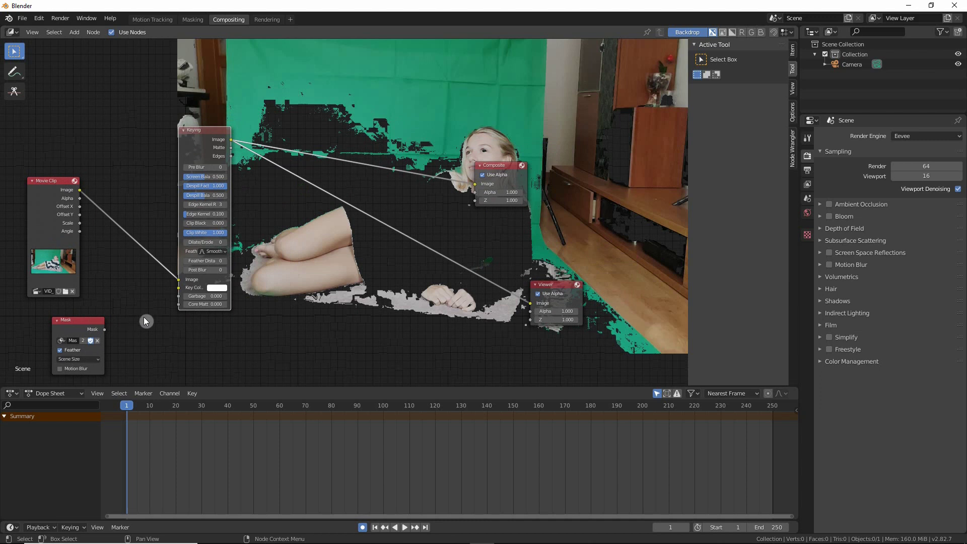
pyautogui.moveTo(104, 329); pyautogui.dragTo(178, 295)
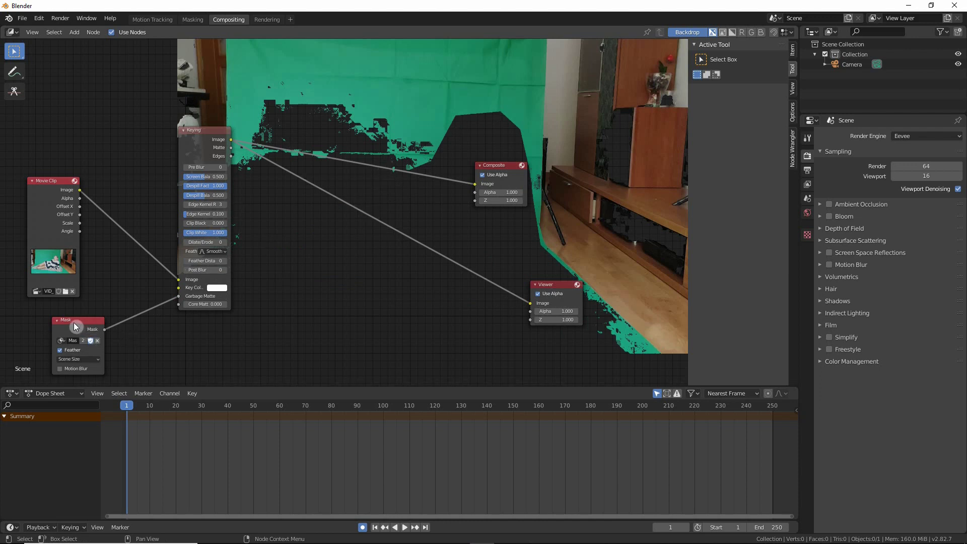
pyautogui.hotkey('shift', 'a')
pyautogui.click(135, 288)
pyautogui.write('inver')
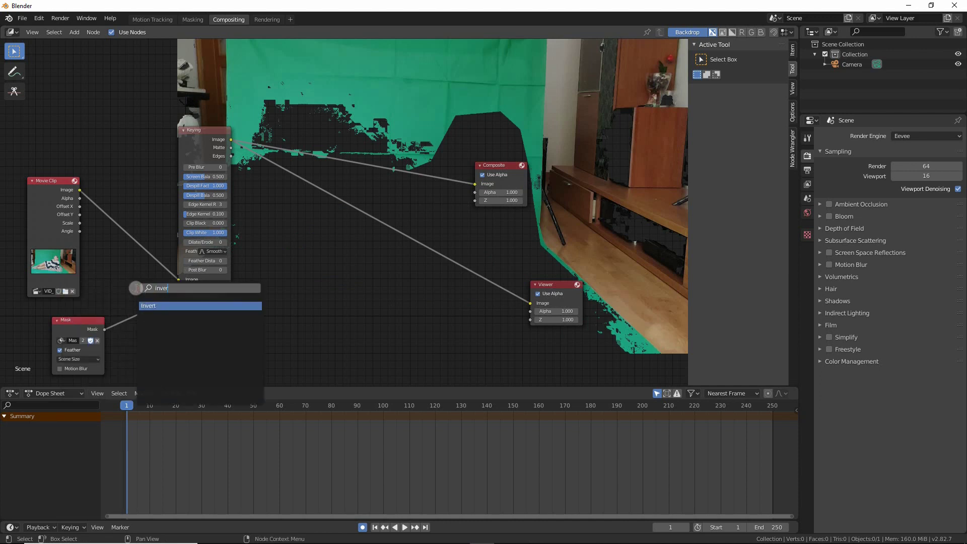
pyautogui.press('Return')
pyautogui.click(109, 295)
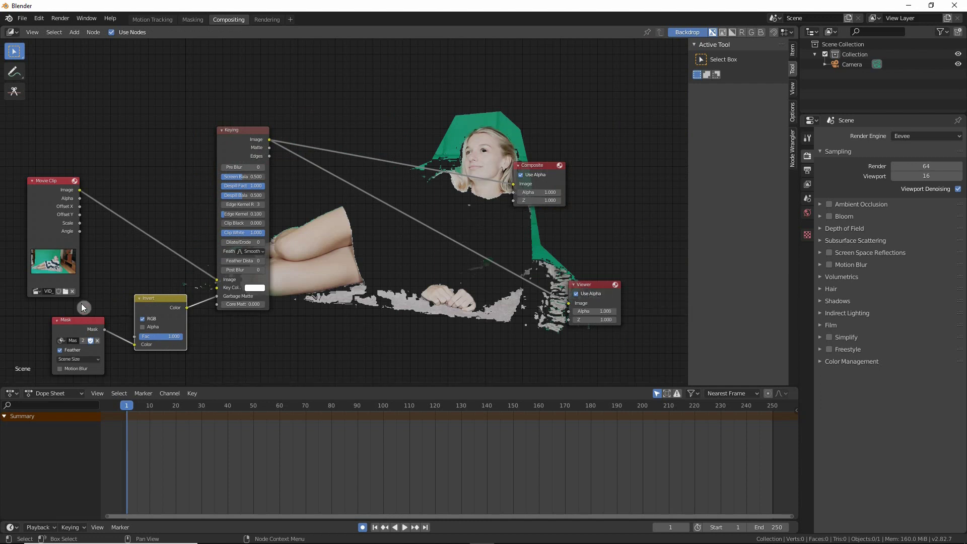
# Step: Sample the green backdrop from the Movie Clip preview as the Keying node's key color and preview the keyed image
pyautogui.click(255, 287)
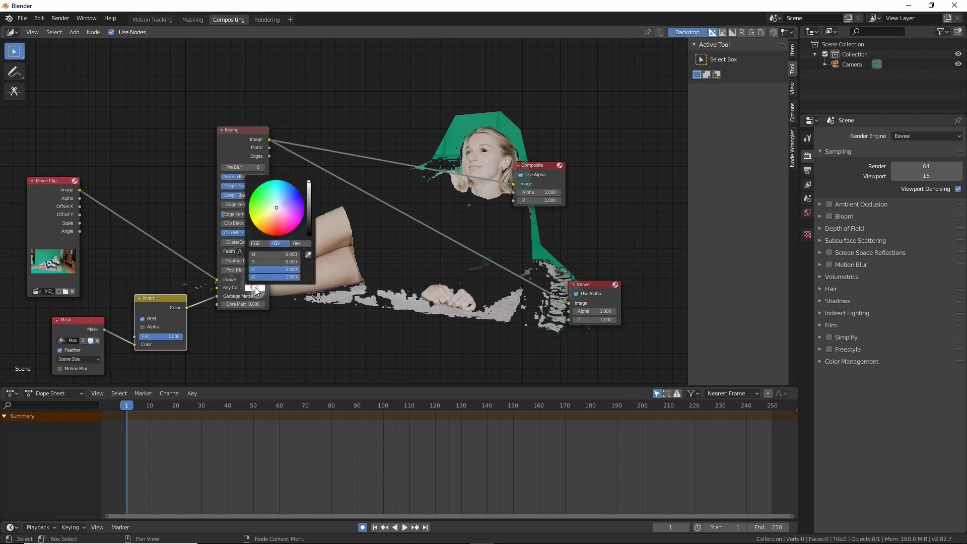
pyautogui.click(262, 188)
pyautogui.click(34, 180)
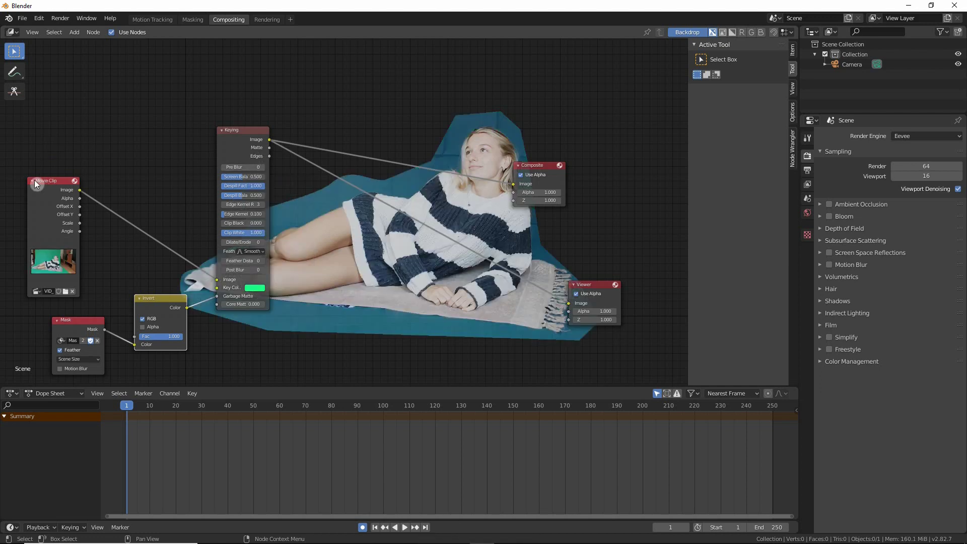
pyautogui.keyDown('ctrl'); pyautogui.keyDown('shift'); pyautogui.click(43, 178); pyautogui.keyUp('shift'); pyautogui.keyUp('ctrl')
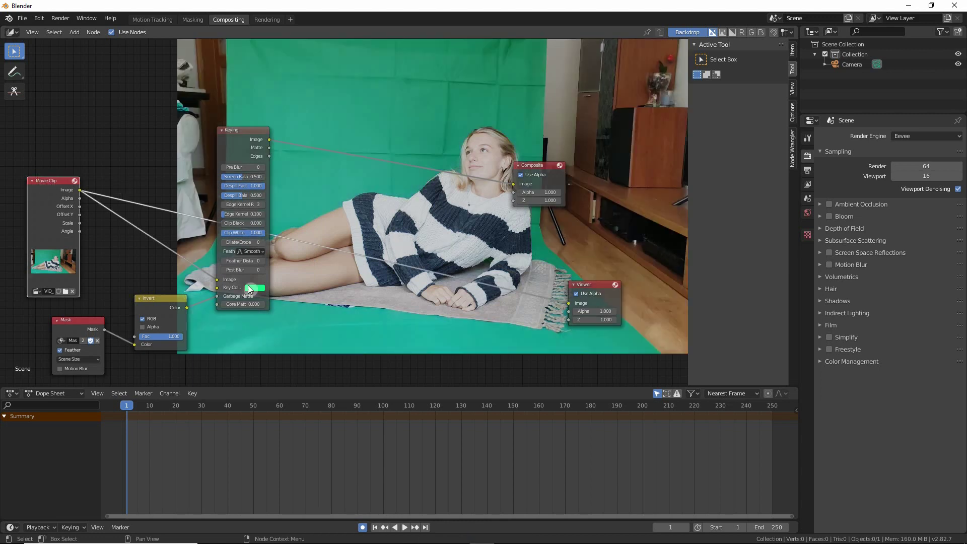
pyautogui.click(260, 289)
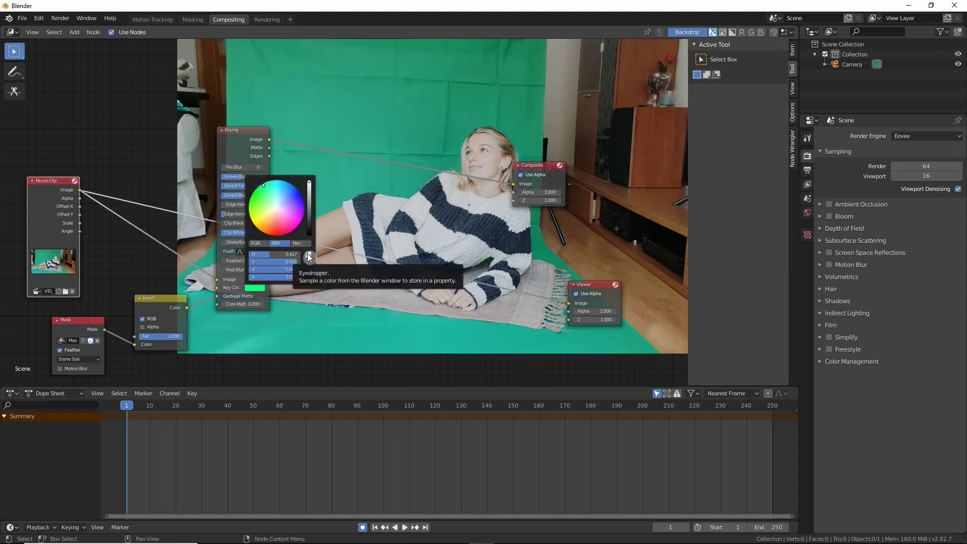
pyautogui.click(308, 257)
pyautogui.click(537, 252)
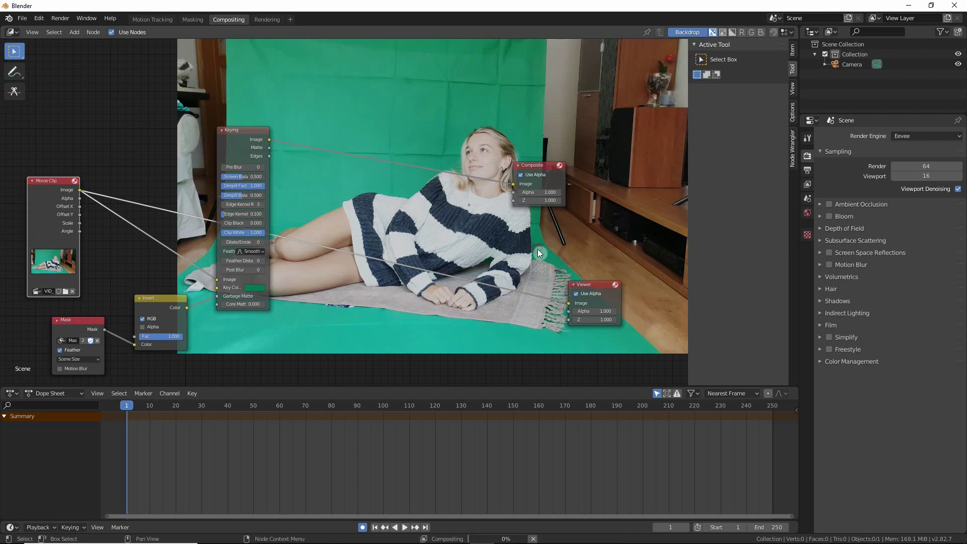
pyautogui.keyDown('ctrl'); pyautogui.keyDown('shift'); pyautogui.click(239, 131); pyautogui.keyUp('shift'); pyautogui.keyUp('ctrl')
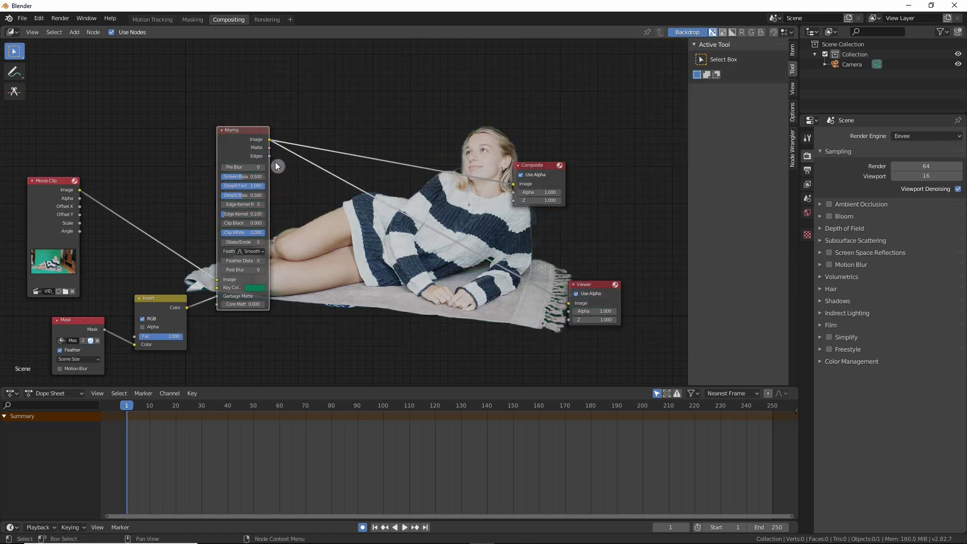
# Step: Preview the Keying node's matte, test Pre Blur at 15 before resetting it to 0, and try adjusting Screen Balance
pyautogui.moveTo(373, 146); pyautogui.dragTo(281, 153, button='middle')
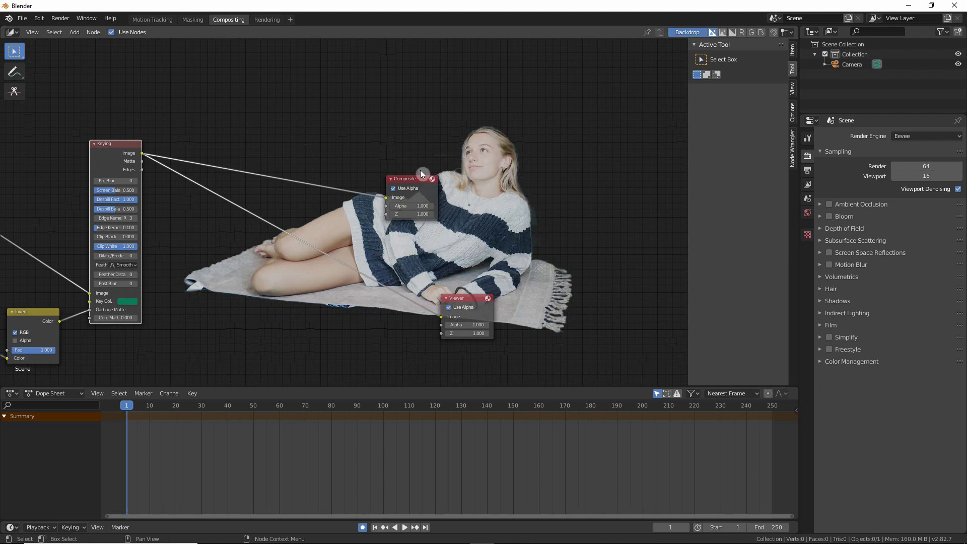
pyautogui.scroll(1, 312, 267)
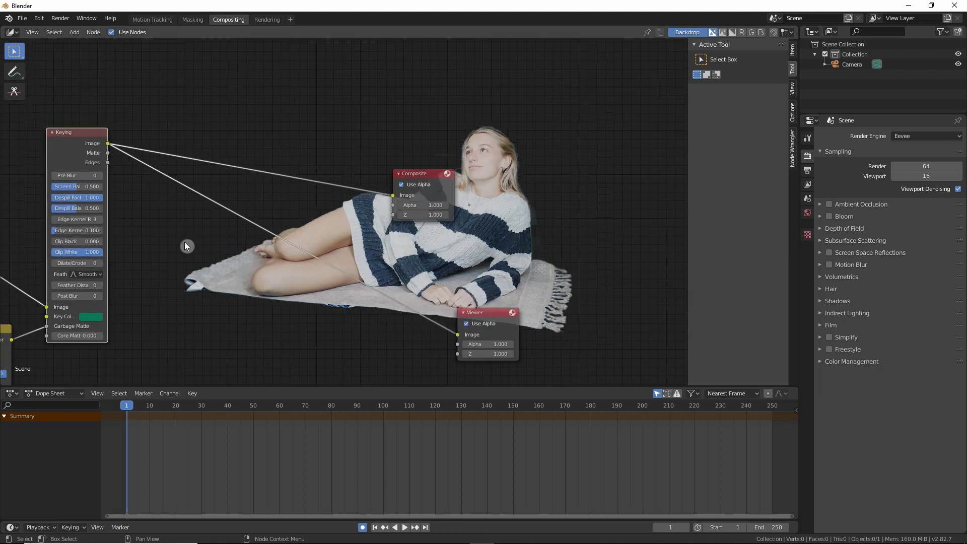
pyautogui.keyDown('ctrl'); pyautogui.keyDown('shift'); pyautogui.click(64, 129); pyautogui.keyUp('shift'); pyautogui.keyUp('ctrl')
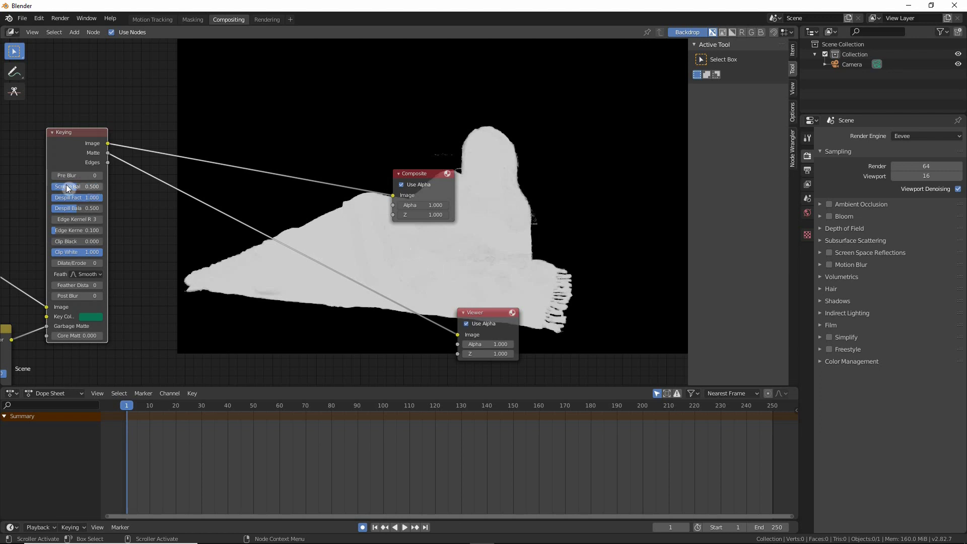
pyautogui.moveTo(72, 174); pyautogui.dragTo(97, 174)
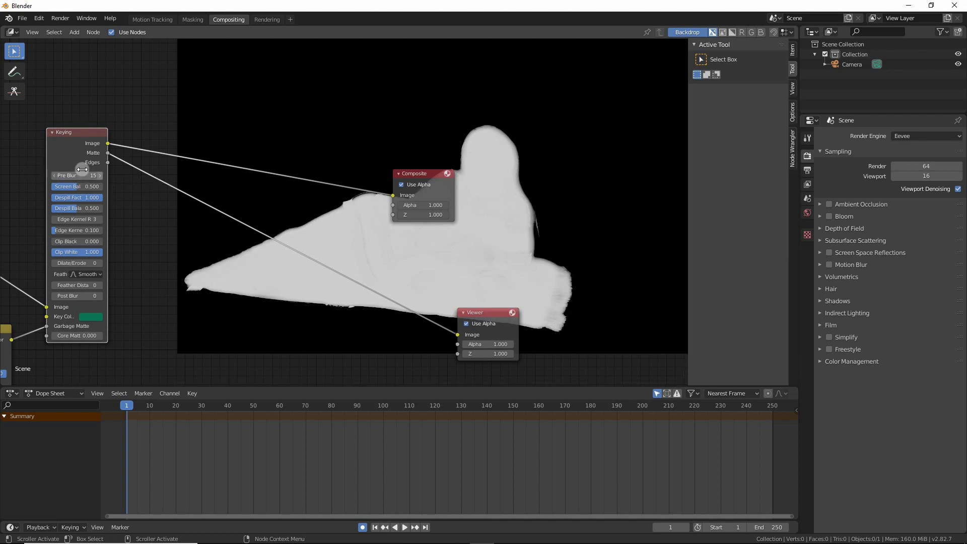
pyautogui.moveTo(70, 175)
pyautogui.mouseDown()
pyautogui.moveTo(53, 175)
pyautogui.moveTo(70, 175)
pyautogui.mouseUp()
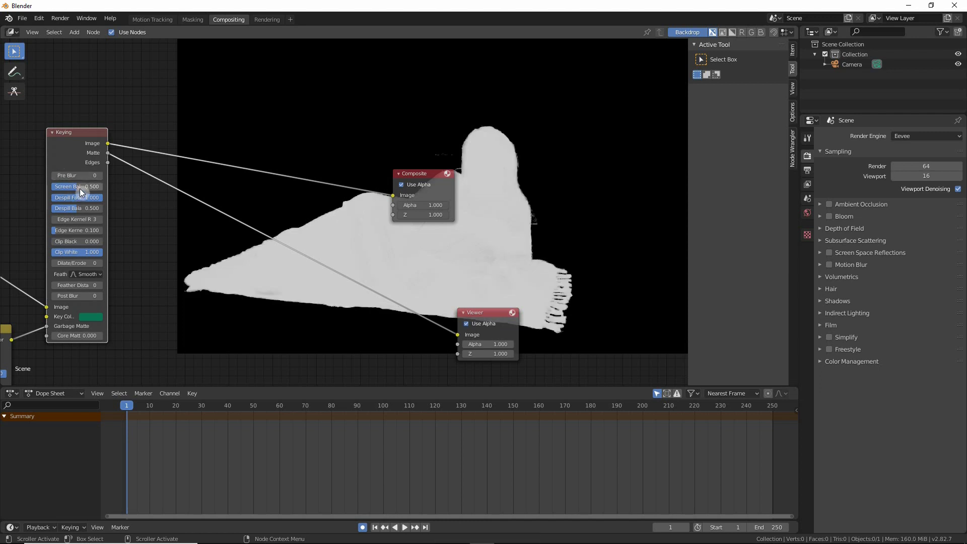
pyautogui.moveTo(75, 186)
pyautogui.mouseDown()
pyautogui.moveTo(101, 186)
pyautogui.moveTo(51, 186)
pyautogui.moveTo(80, 186)
pyautogui.mouseUp()
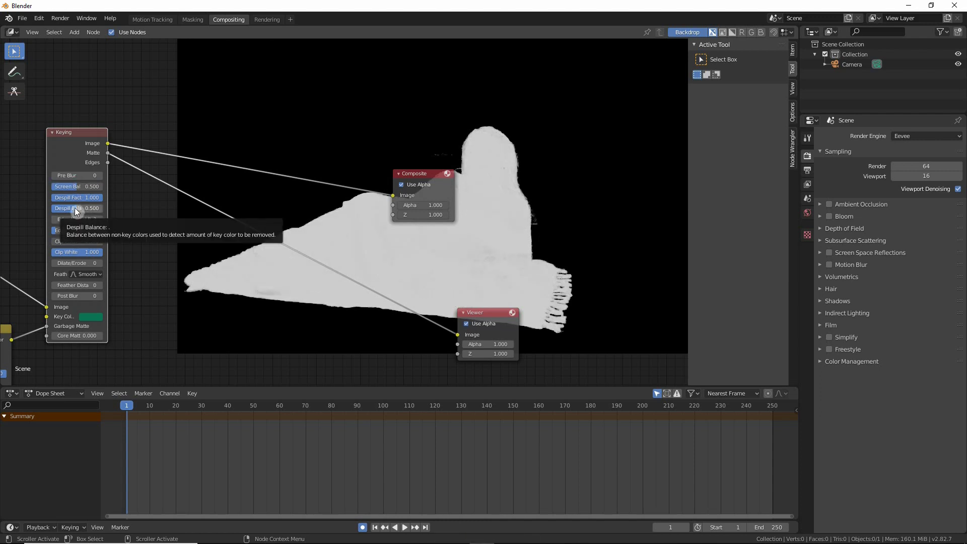
# Step: Preview the keyed image, test Despill Balance at 1 and 0, and set it back to 0.5
pyautogui.keyDown('ctrl'); pyautogui.keyDown('shift'); pyautogui.click(81, 133); pyautogui.keyUp('shift'); pyautogui.keyUp('ctrl')
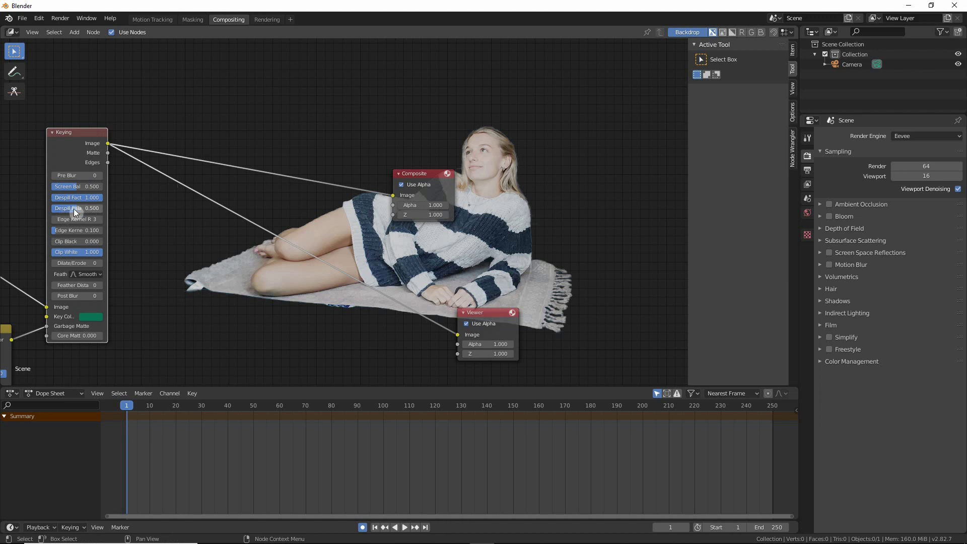
pyautogui.moveTo(73, 209); pyautogui.dragTo(102, 208)
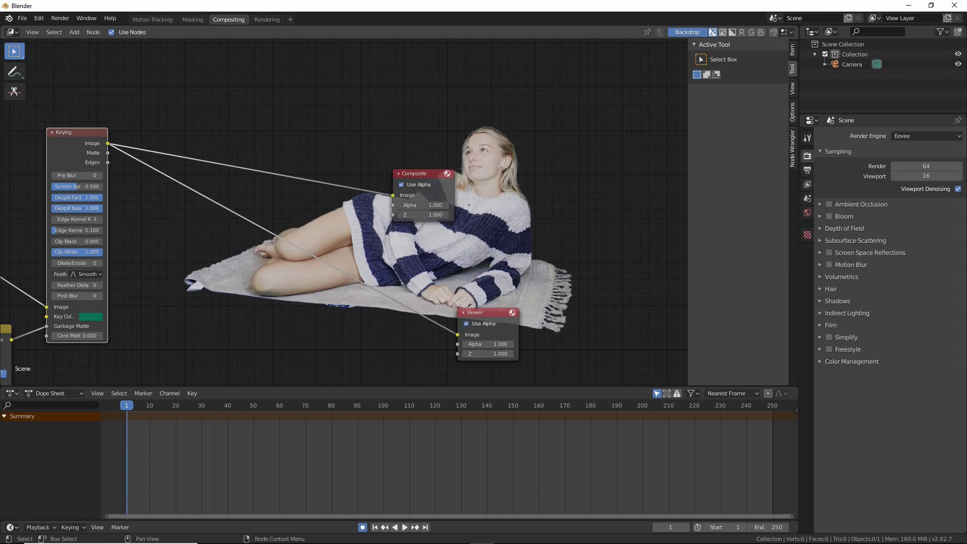
pyautogui.moveTo(100, 209); pyautogui.dragTo(52, 208)
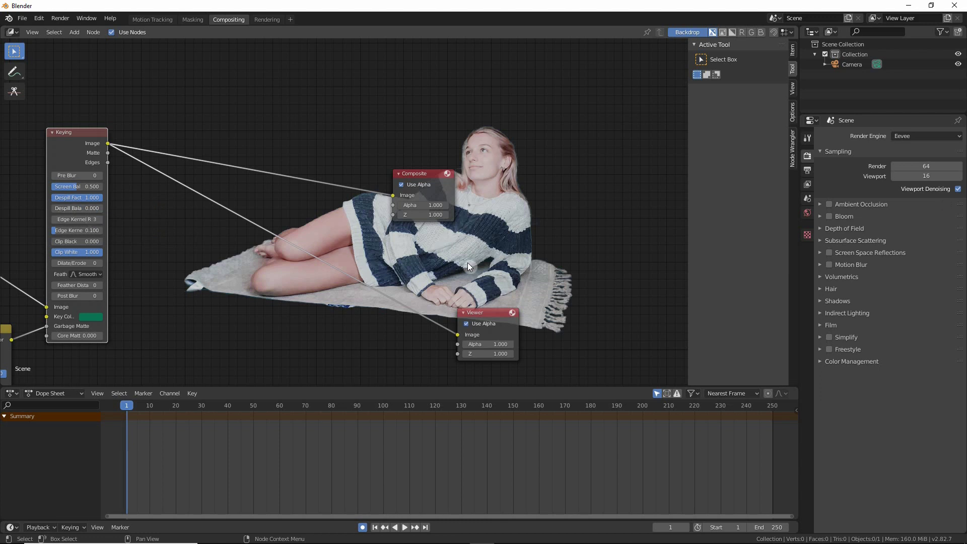
pyautogui.click(81, 209)
pyautogui.write('0.5')
pyautogui.press('Return')
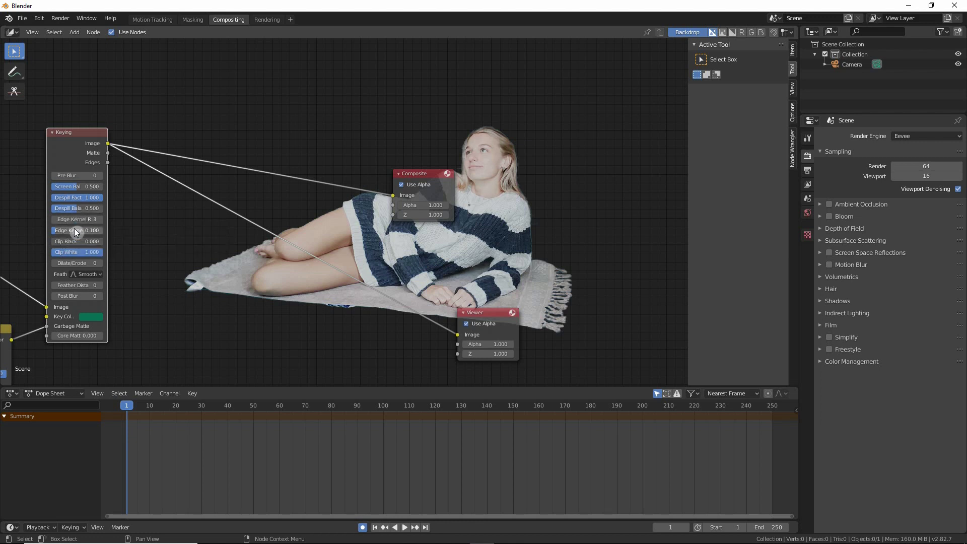
# Step: Preview the Keying node's edges, try an Edge Kernel Radius of 11, and undo that change
pyautogui.keyDown('ctrl'); pyautogui.keyDown('shift'); pyautogui.click(74, 132); pyautogui.keyUp('shift'); pyautogui.keyUp('ctrl')
pyautogui.keyDown('ctrl'); pyautogui.keyDown('shift'); pyautogui.click(75, 134); pyautogui.keyUp('shift'); pyautogui.keyUp('ctrl')
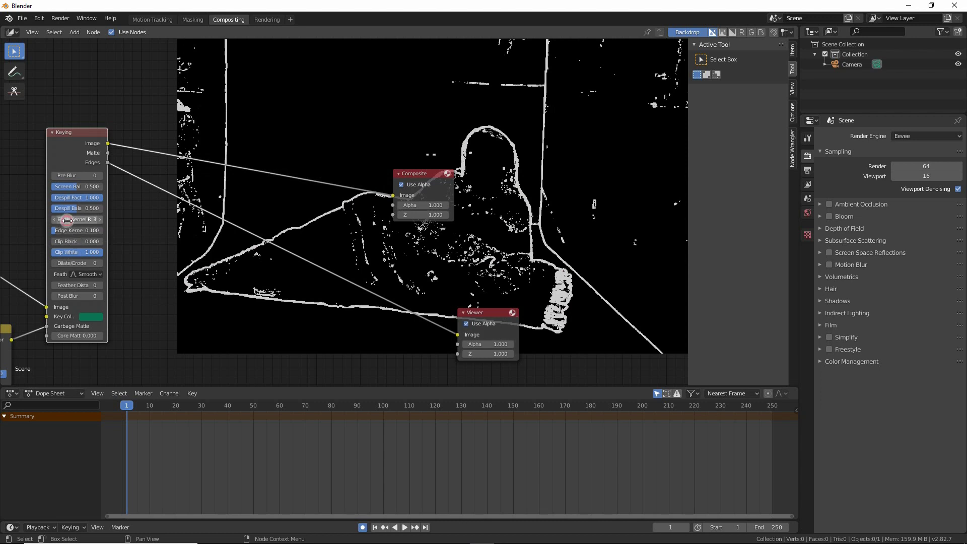
pyautogui.moveTo(75, 220); pyautogui.dragTo(93, 220)
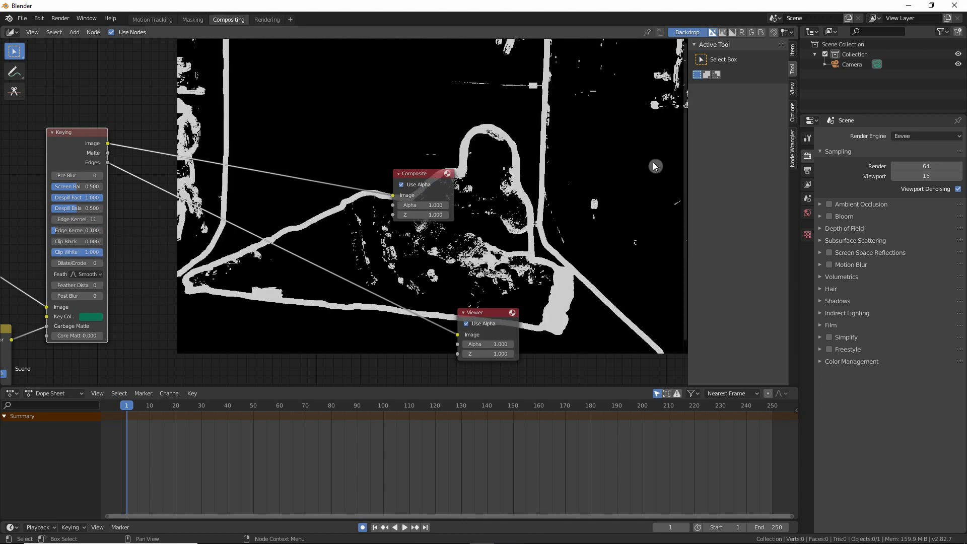
pyautogui.hotkey('ctrl', 'z')
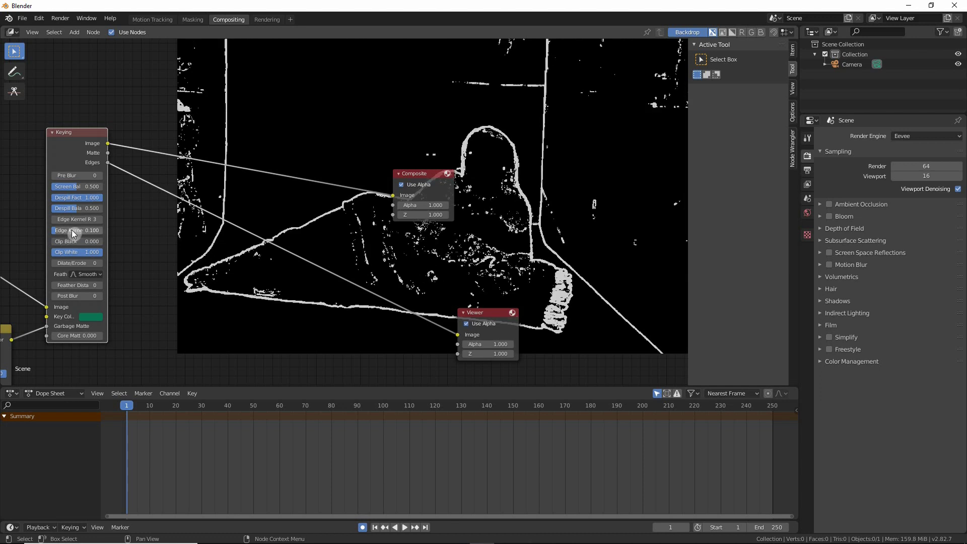
# Step: Test the Edge Kernel Tolerance at 0.325 on the edge preview and set it back to 0.1
pyautogui.moveTo(73, 232); pyautogui.dragTo(84, 233)
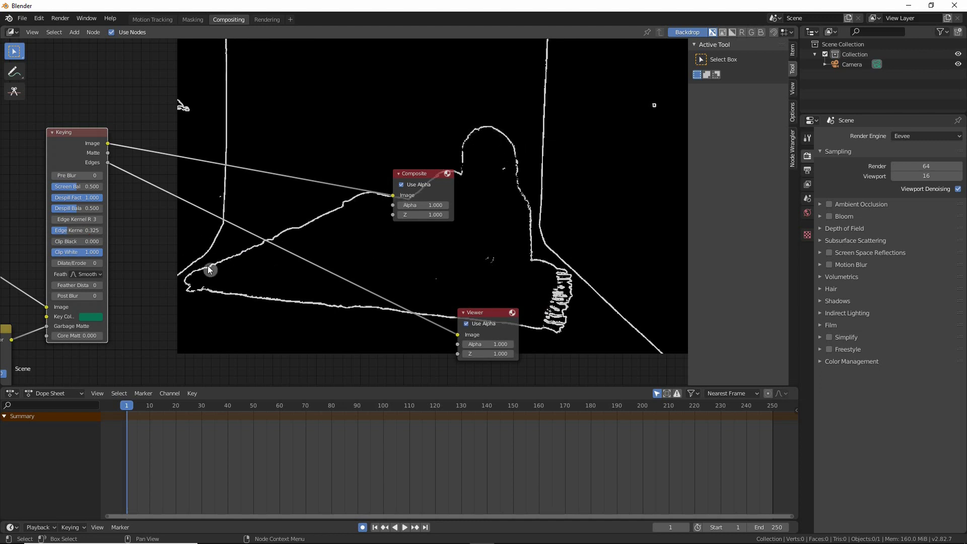
pyautogui.click(76, 231)
pyautogui.write('0.1')
pyautogui.press('Return')
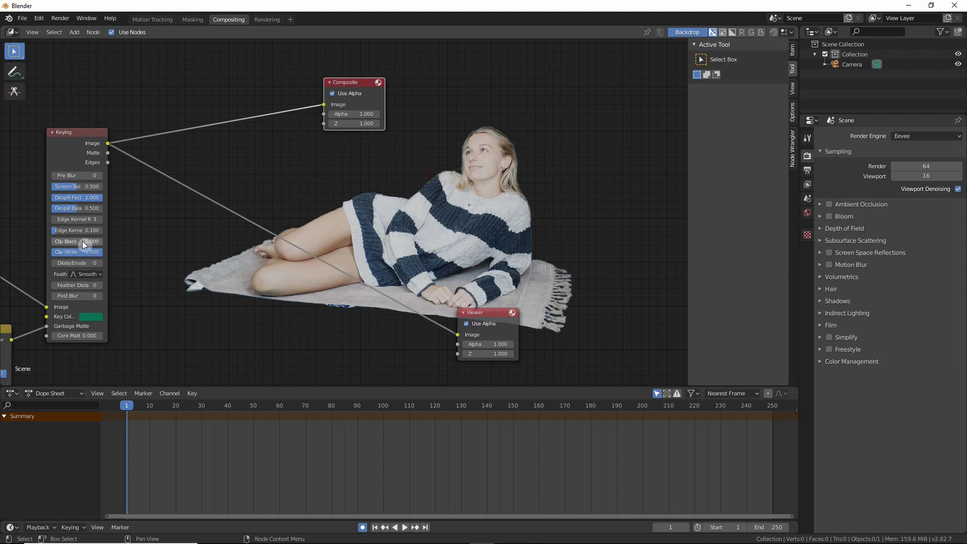
# Step: Test the Keying node's Clip Black at 0.758 and set it back to 0
pyautogui.moveTo(82, 240); pyautogui.dragTo(122, 241)
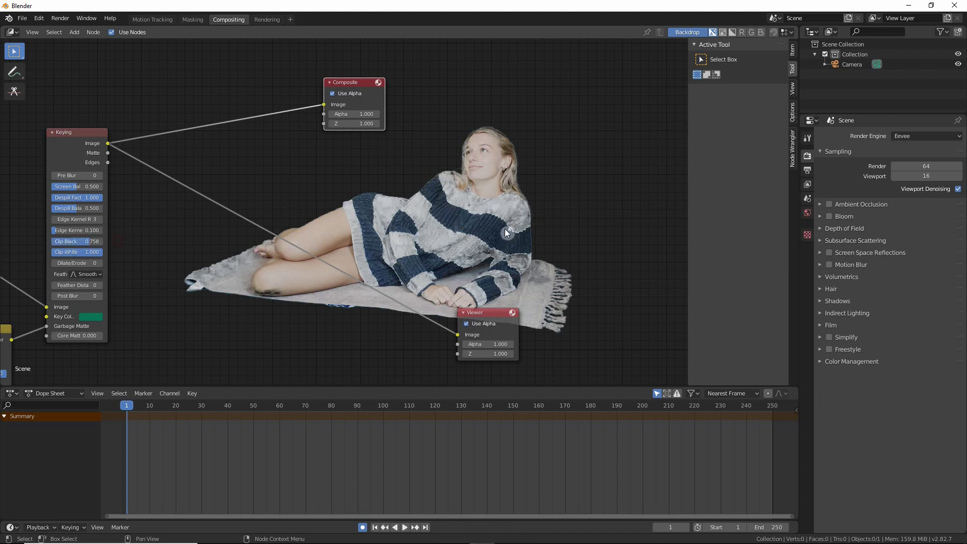
pyautogui.click(74, 241)
pyautogui.write('0')
pyautogui.press('Return')
# Step: Set the Keying node's Clip White to 0.483, checking the matte and returning to the keyed image preview
pyautogui.moveTo(95, 251)
pyautogui.mouseDown()
pyautogui.moveTo(53, 252)
pyautogui.moveTo(93, 252)
pyautogui.mouseUp()
pyautogui.keyDown('ctrl'); pyautogui.keyDown('shift'); pyautogui.click(63, 132); pyautogui.keyUp('shift'); pyautogui.keyUp('ctrl')
pyautogui.keyDown('ctrl'); pyautogui.keyDown('shift'); pyautogui.click(63, 132); pyautogui.keyUp('shift'); pyautogui.keyUp('ctrl')
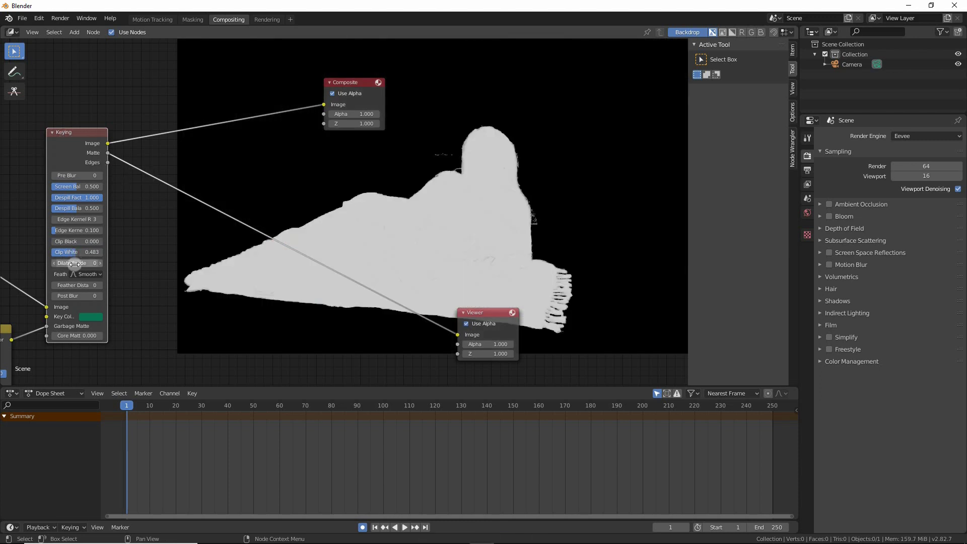
pyautogui.keyDown('ctrl'); pyautogui.keyDown('shift'); pyautogui.click(71, 133); pyautogui.keyUp('shift'); pyautogui.keyUp('ctrl')
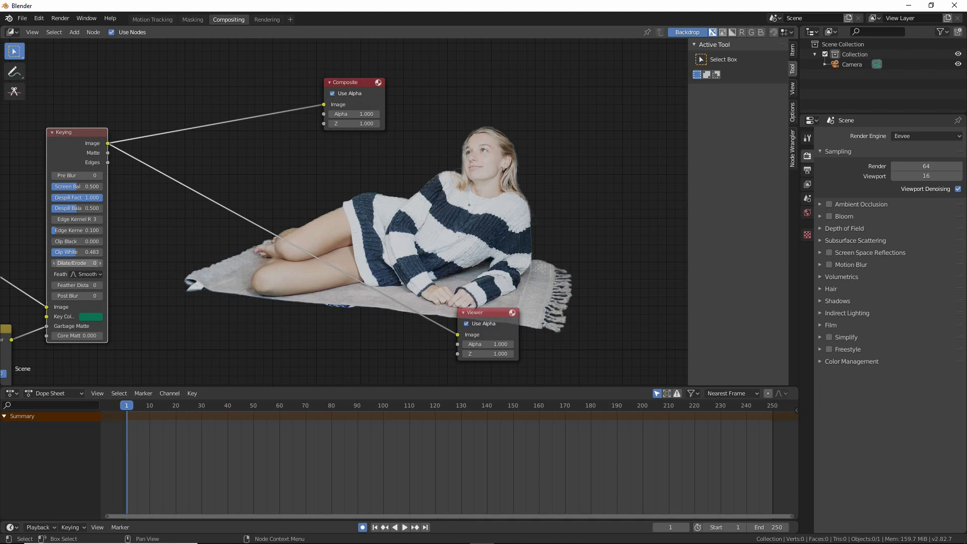
# Step: Test the Keying node's Dilate/Erode at 15 and -3 on the keyed image
pyautogui.moveTo(74, 262); pyautogui.dragTo(96, 262)
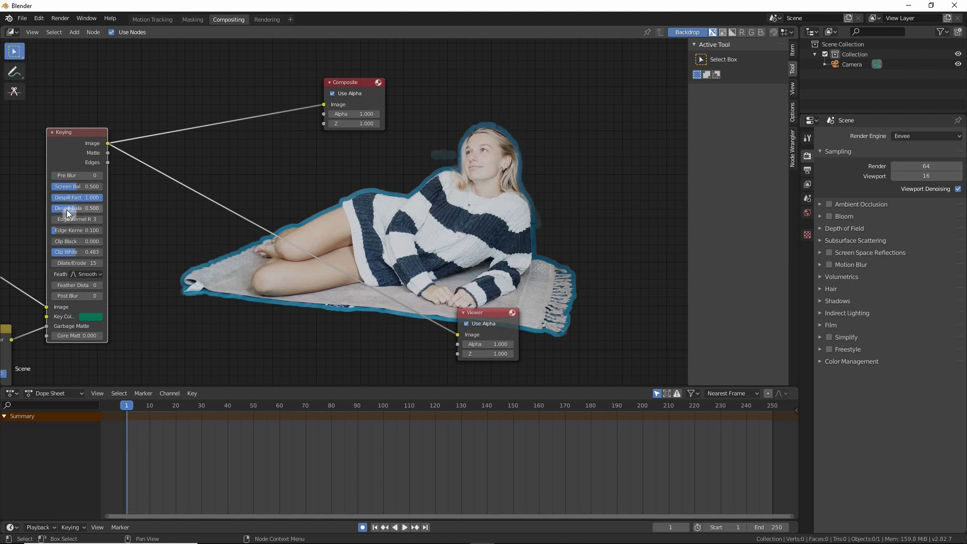
pyautogui.click(74, 263)
pyautogui.write('-3')
pyautogui.press('Return')
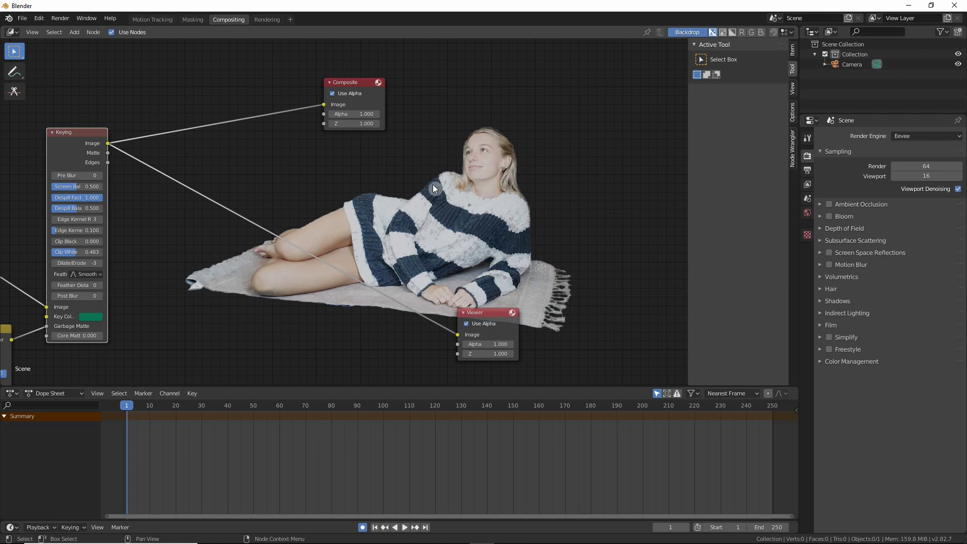
# Step: Test Dilate/Erode at -15 on the matte and keyed image previews, and set it back to 0
pyautogui.keyDown('ctrl'); pyautogui.keyDown('shift'); pyautogui.click(60, 134); pyautogui.keyUp('shift'); pyautogui.keyUp('ctrl')
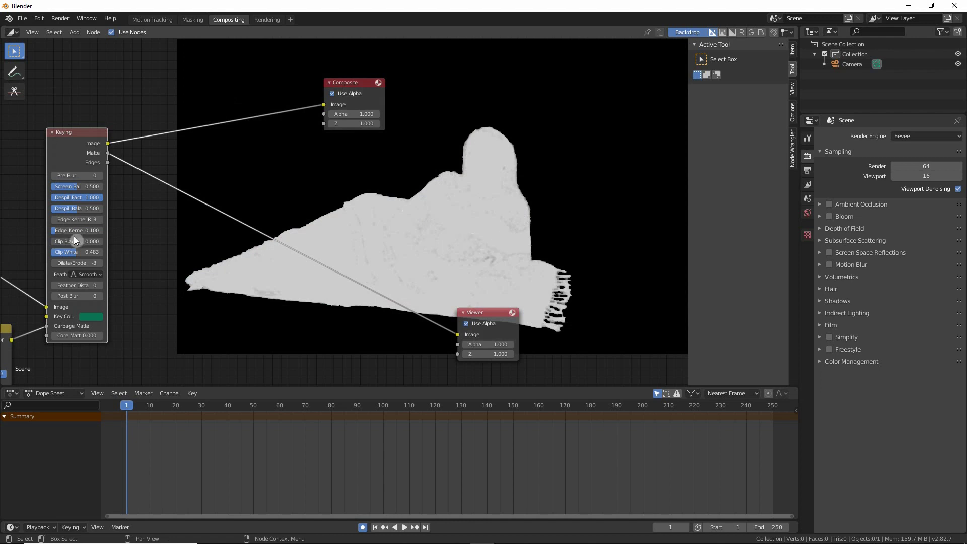
pyautogui.moveTo(76, 263); pyautogui.dragTo(50, 263)
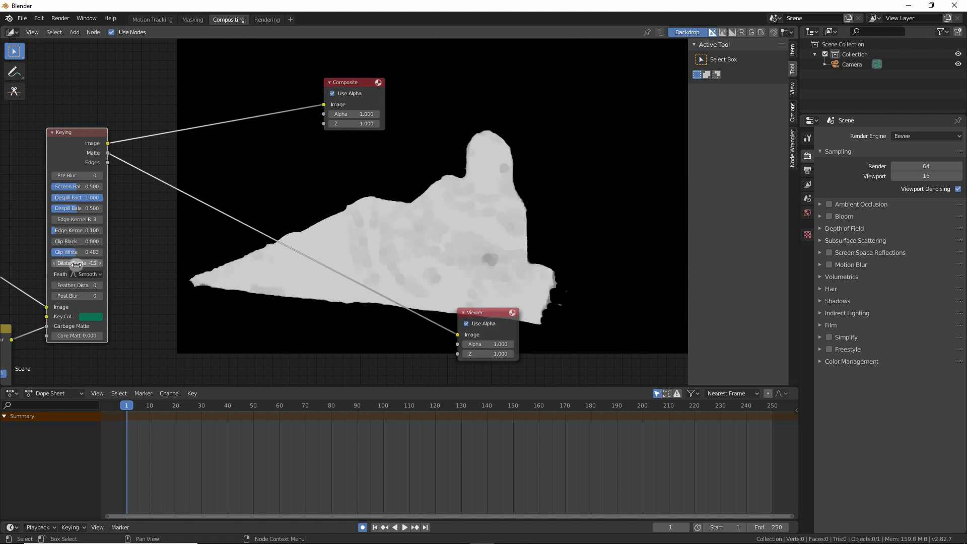
pyautogui.keyDown('ctrl'); pyautogui.keyDown('shift'); pyautogui.click(69, 146); pyautogui.keyUp('shift'); pyautogui.keyUp('ctrl')
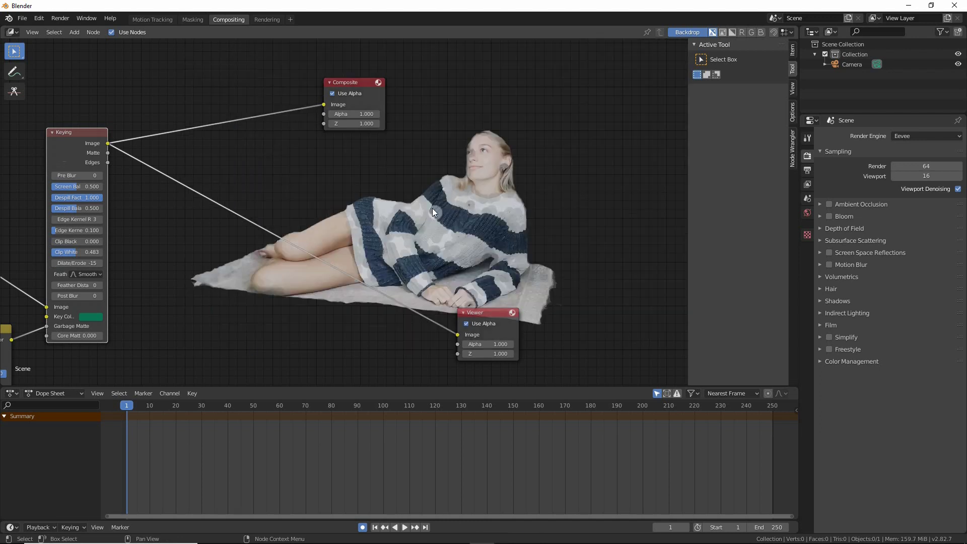
pyautogui.click(74, 263)
pyautogui.write('0')
pyautogui.press('Return')
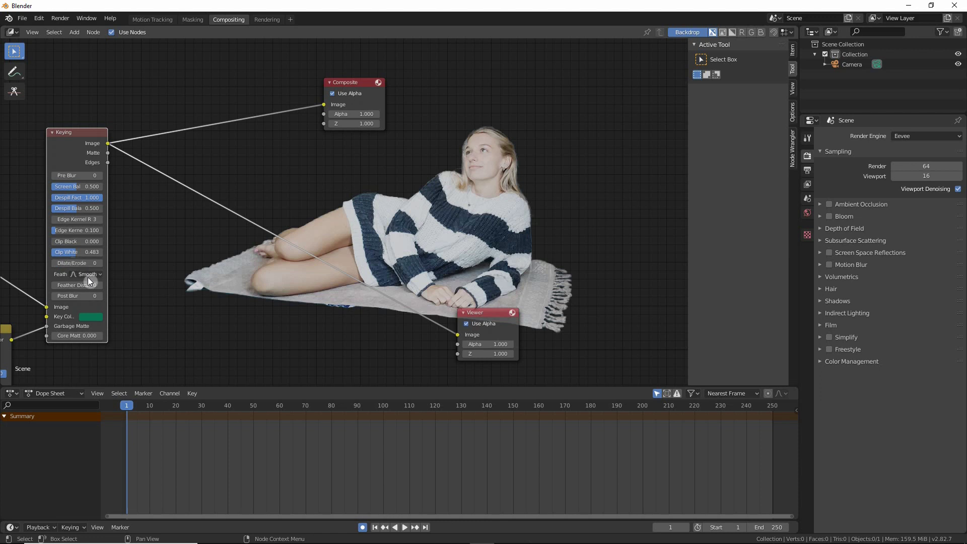
# Step: Test the Keying node's Feather Distance at 25 and Post Blur at 16, setting each back to 0
pyautogui.moveTo(81, 285); pyautogui.dragTo(98, 285)
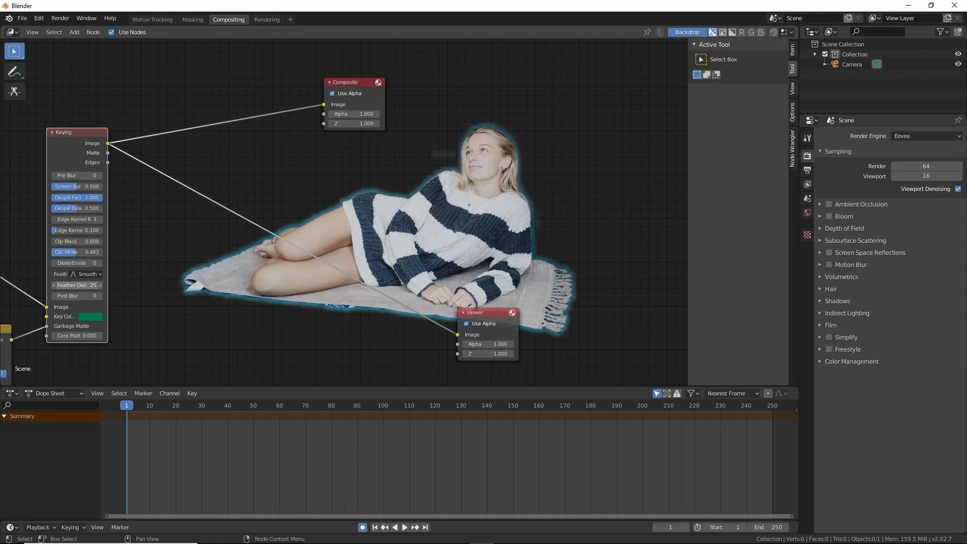
pyautogui.click(78, 286)
pyautogui.write('0')
pyautogui.press('Return')
pyautogui.moveTo(61, 297); pyautogui.dragTo(77, 276)
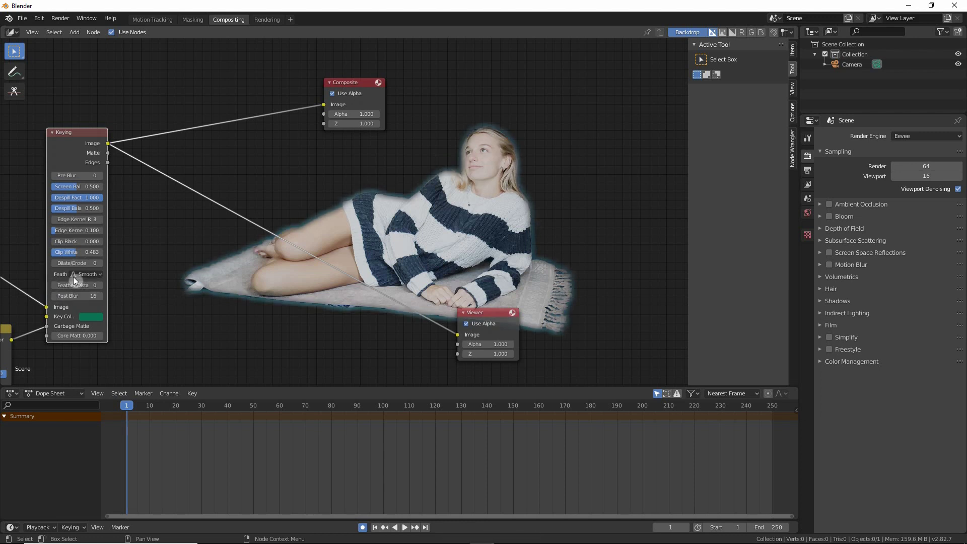
pyautogui.moveTo(76, 296); pyautogui.dragTo(71, 294)
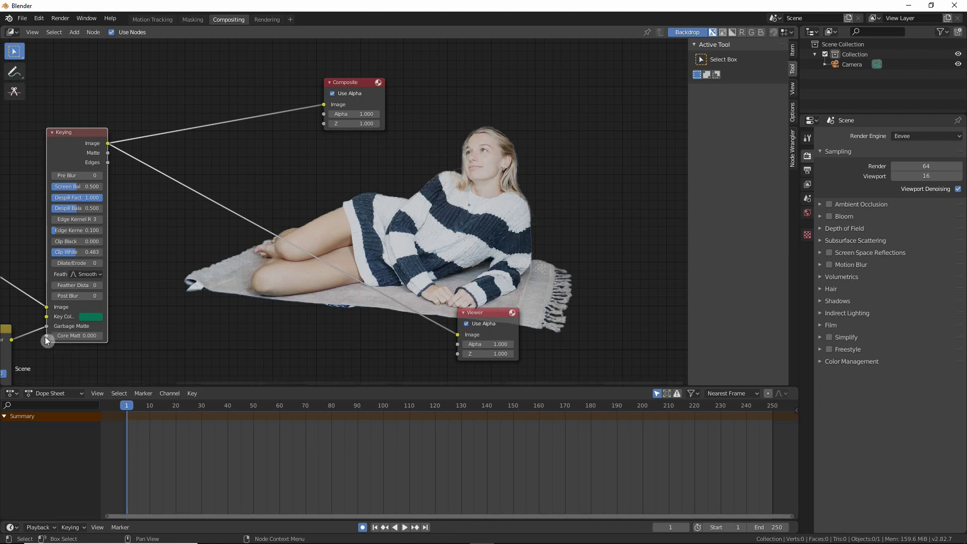
# Step: Shift the Keying node slightly and add a Color Key matte node below and beside it
pyautogui.moveTo(86, 325); pyautogui.dragTo(115, 305)
pyautogui.click(196, 346)
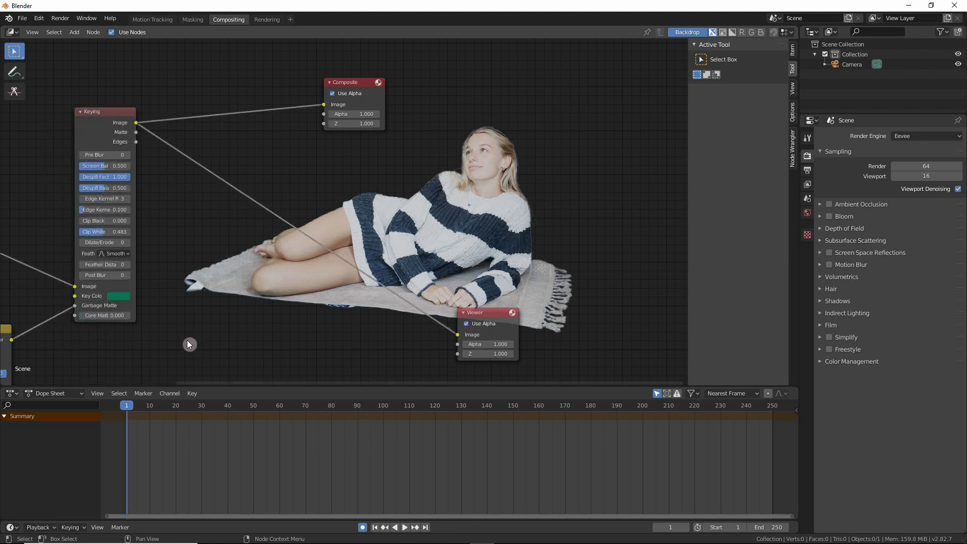
pyautogui.hotkey('shift', 'a')
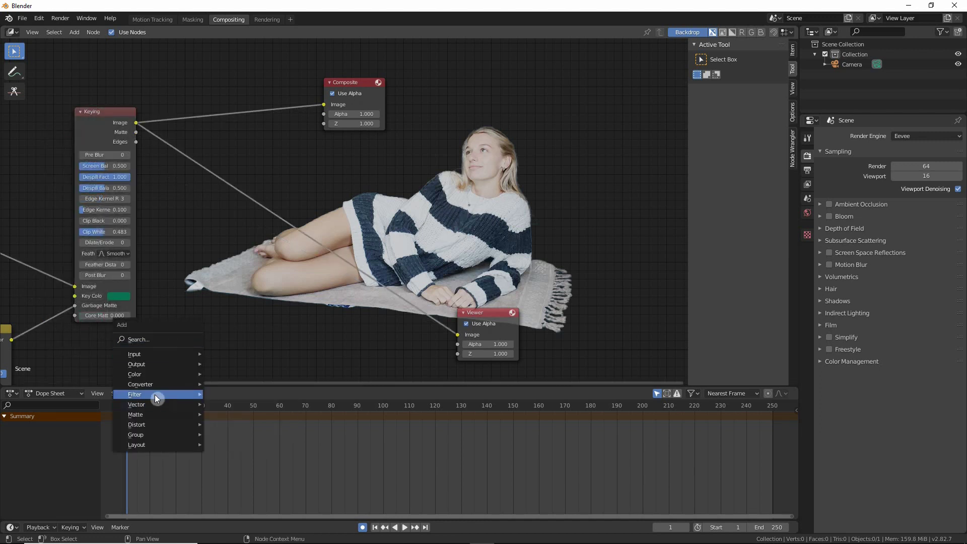
pyautogui.moveTo(150, 414)
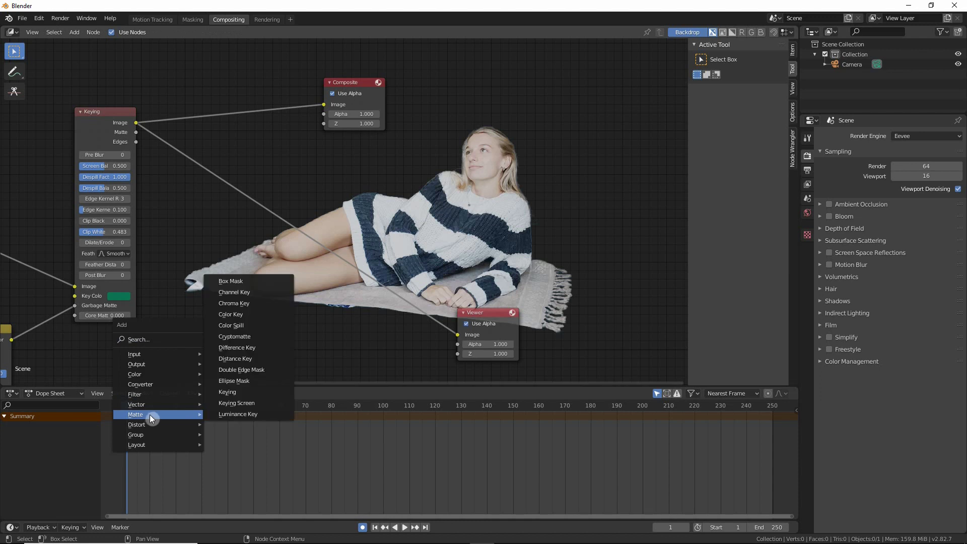
pyautogui.click(249, 315)
pyautogui.click(178, 300)
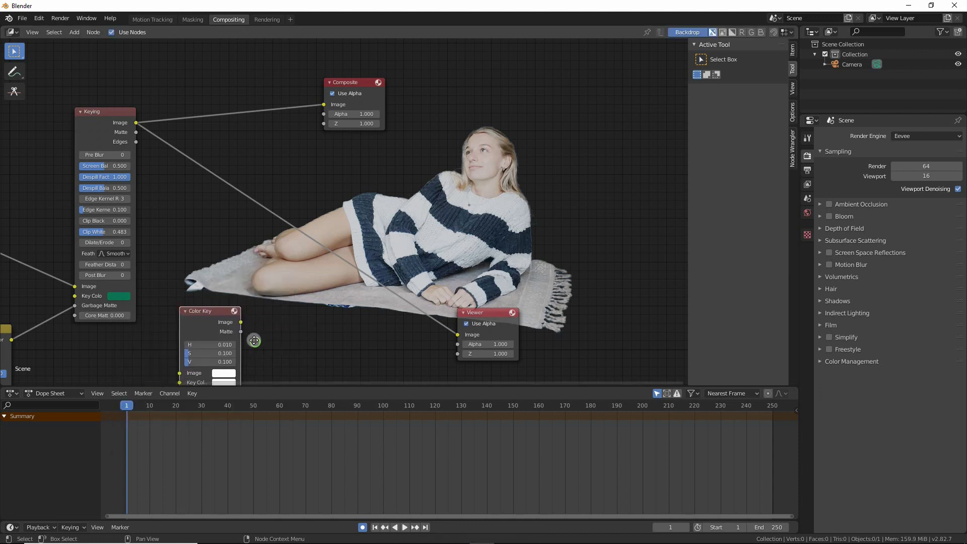
# Step: Feed the Movie Clip image into the Color Key node, sample the sweater's dark stripe as its key colour, and preview the node
pyautogui.moveTo(366, 329); pyautogui.dragTo(310, 314, button='middle')
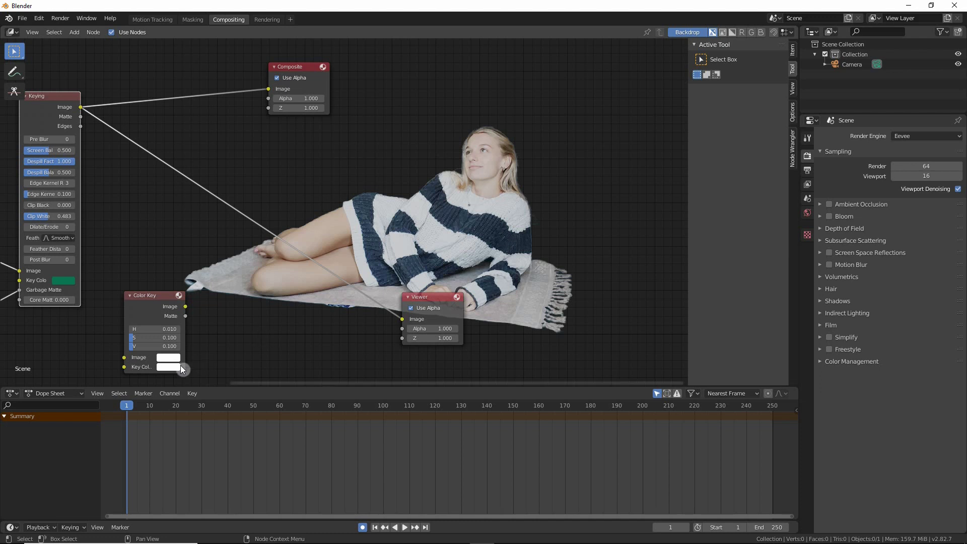
pyautogui.scroll(-1, 93, 319)
pyautogui.moveTo(93, 319); pyautogui.dragTo(212, 304, button='middle')
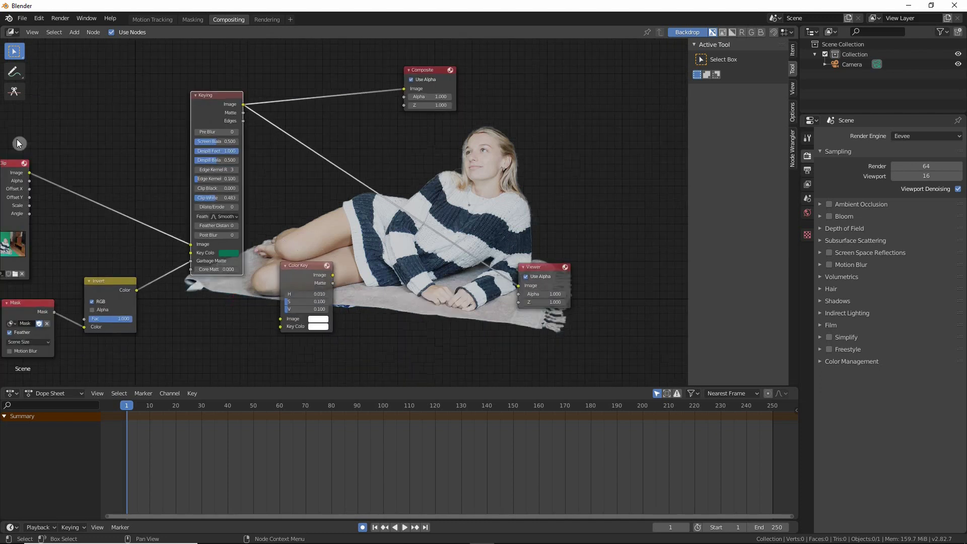
pyautogui.moveTo(29, 172); pyautogui.dragTo(280, 319)
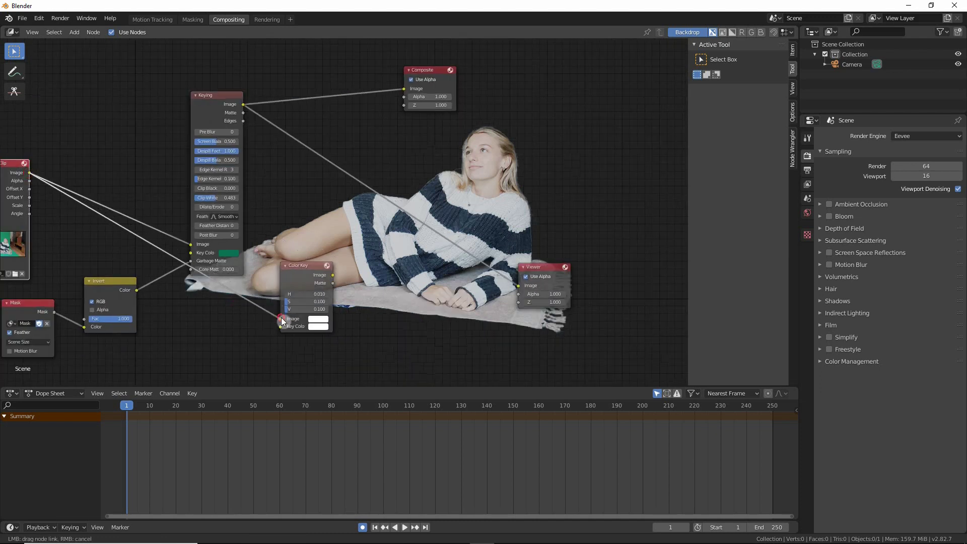
pyautogui.click(322, 328)
pyautogui.click(371, 291)
pyautogui.click(486, 225)
pyautogui.keyDown('ctrl'); pyautogui.keyDown('shift'); pyautogui.click(295, 266); pyautogui.keyUp('shift'); pyautogui.keyUp('ctrl')
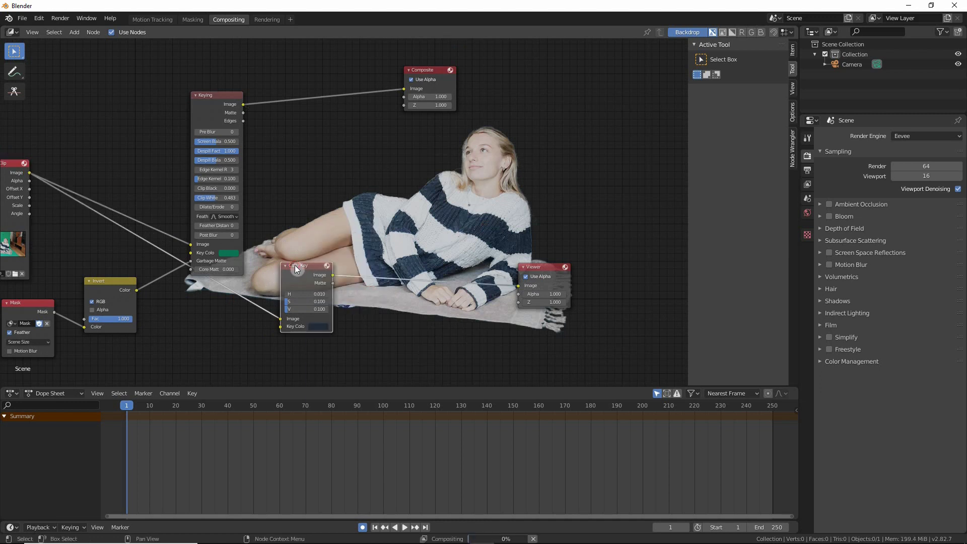
# Step: Set the Color Key tolerances to H 0.168, S 0.358 and V 0.167, and preview its matte
pyautogui.moveTo(297, 294); pyautogui.dragTo(330, 301)
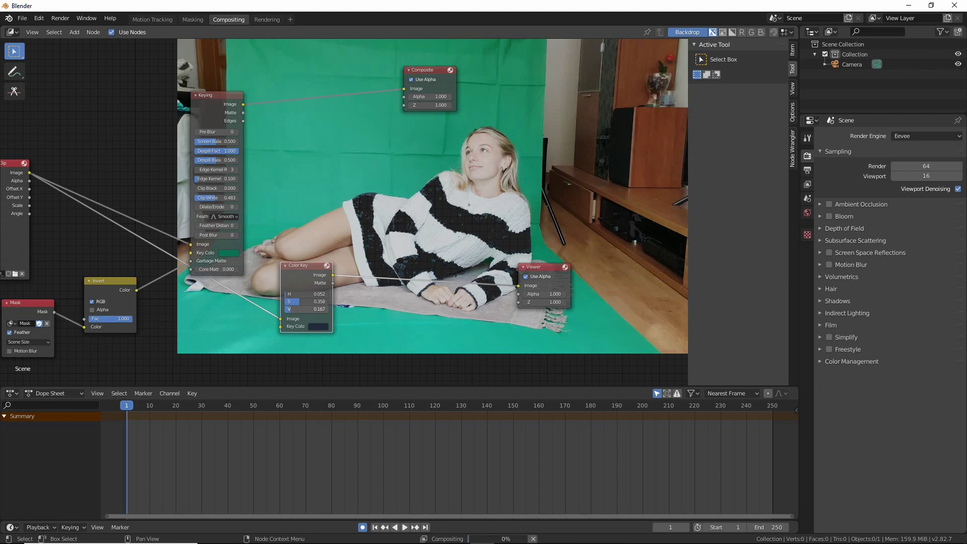
pyautogui.moveTo(291, 309); pyautogui.dragTo(300, 309)
pyautogui.keyDown('ctrl'); pyautogui.keyDown('shift'); pyautogui.click(298, 268); pyautogui.keyUp('shift'); pyautogui.keyUp('ctrl')
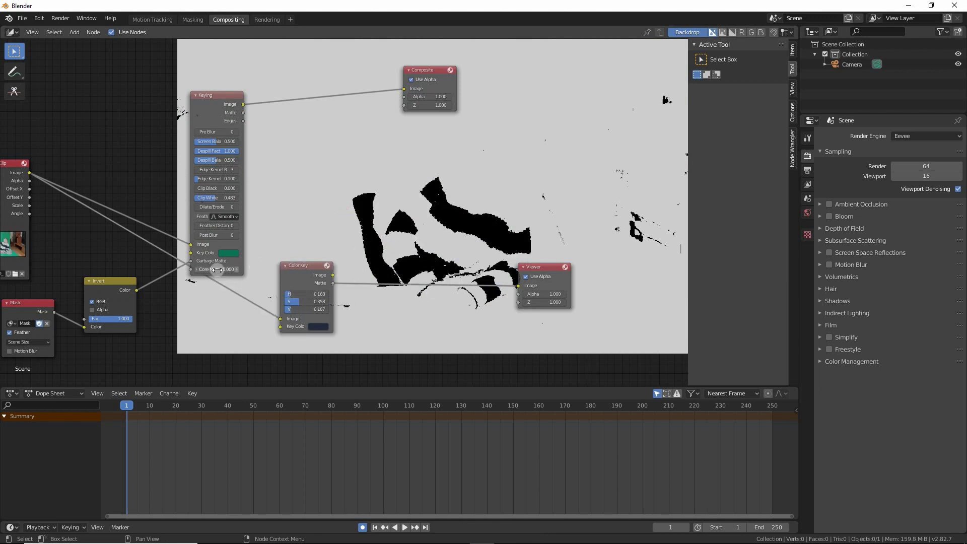
# Step: Move the Color Key node below the Keying node and insert an Invert node after its matte output
pyautogui.moveTo(330, 222); pyautogui.dragTo(372, 207, button='middle')
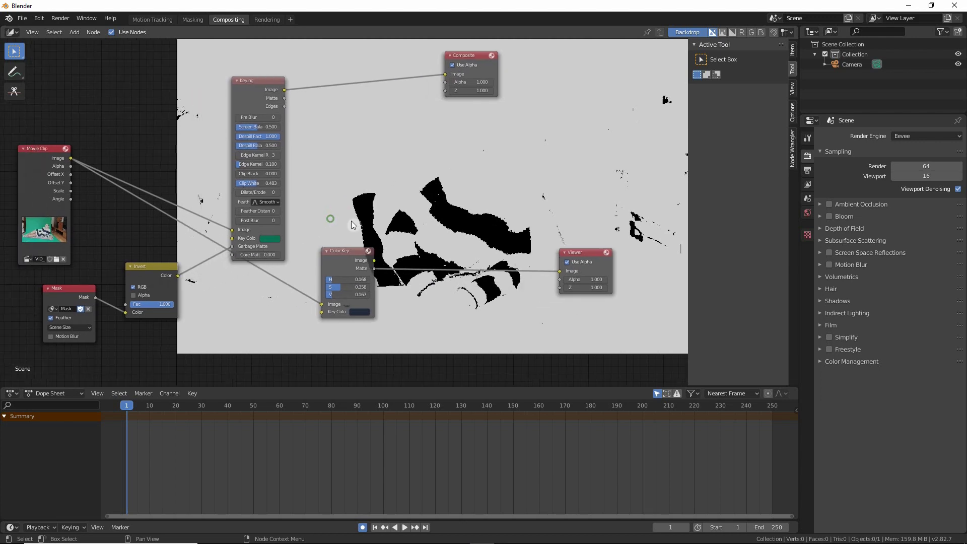
pyautogui.moveTo(343, 254); pyautogui.dragTo(224, 300)
pyautogui.hotkey('shift', 'a')
pyautogui.click(267, 212)
pyautogui.write('inv')
pyautogui.press('Return')
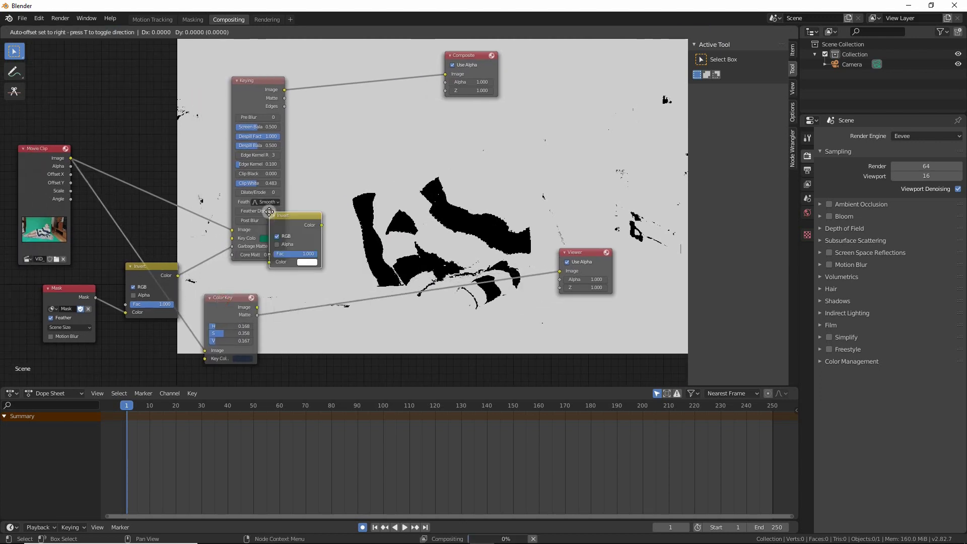
pyautogui.click(297, 275)
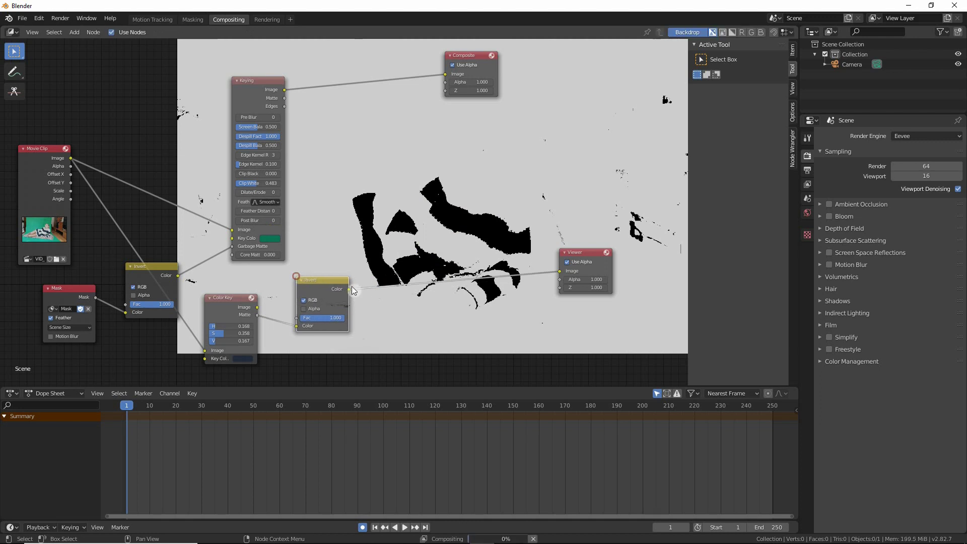
# Step: Insert a Mix node between the new Invert node and the Viewer
pyautogui.moveTo(322, 233); pyautogui.dragTo(368, 215, button='middle')
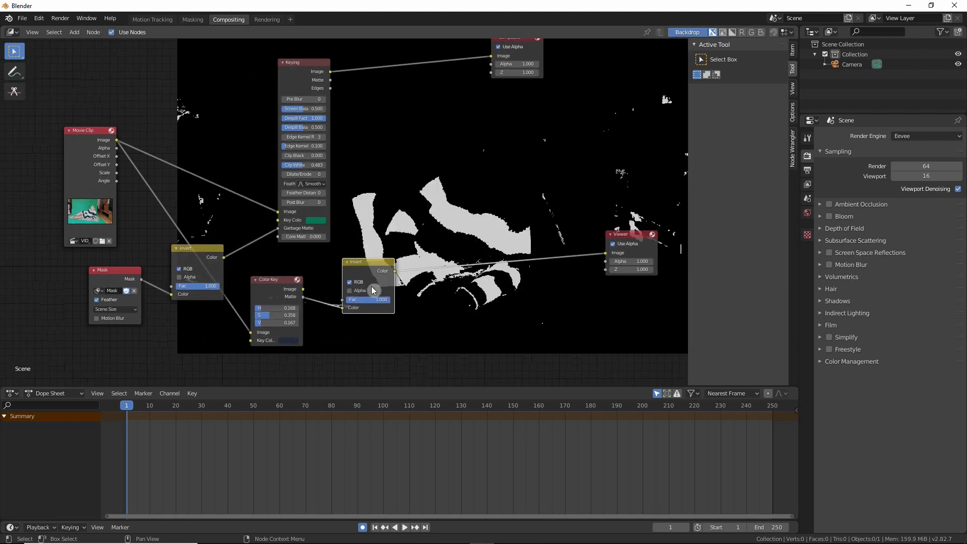
pyautogui.click(451, 205)
pyautogui.hotkey('shift', 'a')
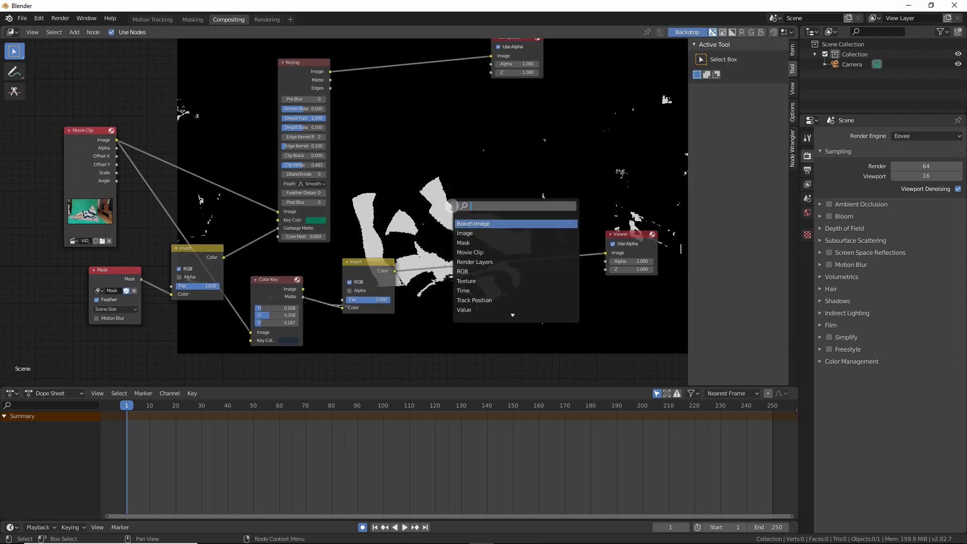
pyautogui.click(455, 216)
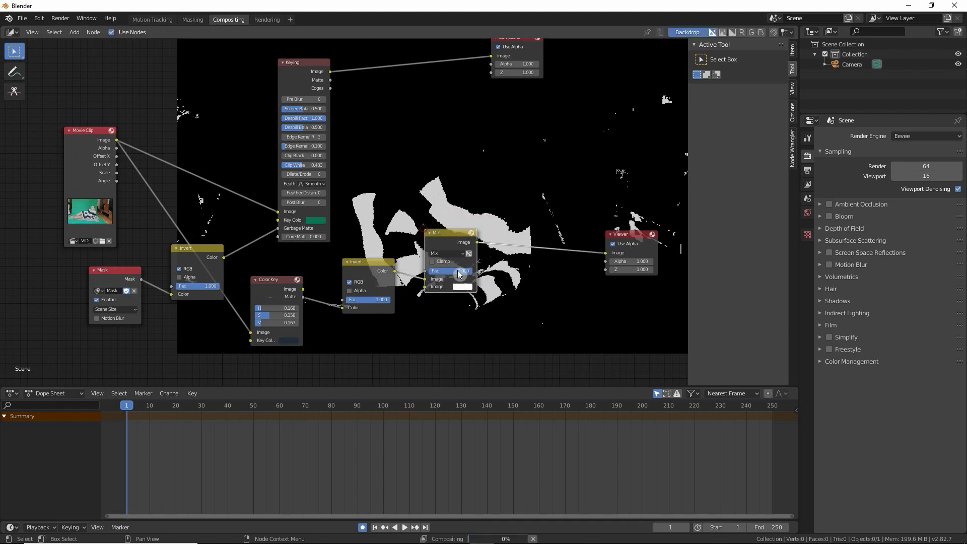
pyautogui.click(414, 233)
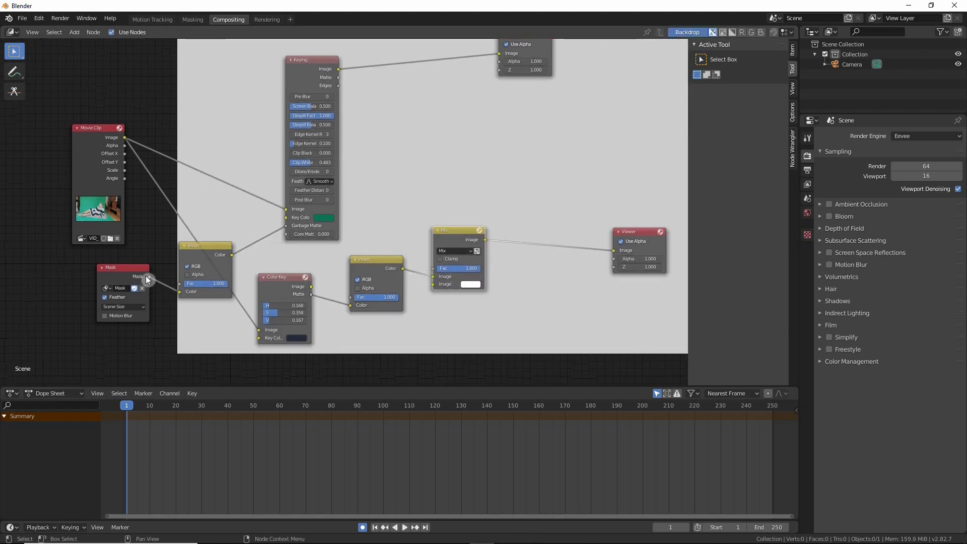
# Step: Connect the Mask output to the Mix node's second Image input and set the blending mode to Multiply
pyautogui.moveTo(148, 276); pyautogui.dragTo(433, 285)
pyautogui.click(457, 251)
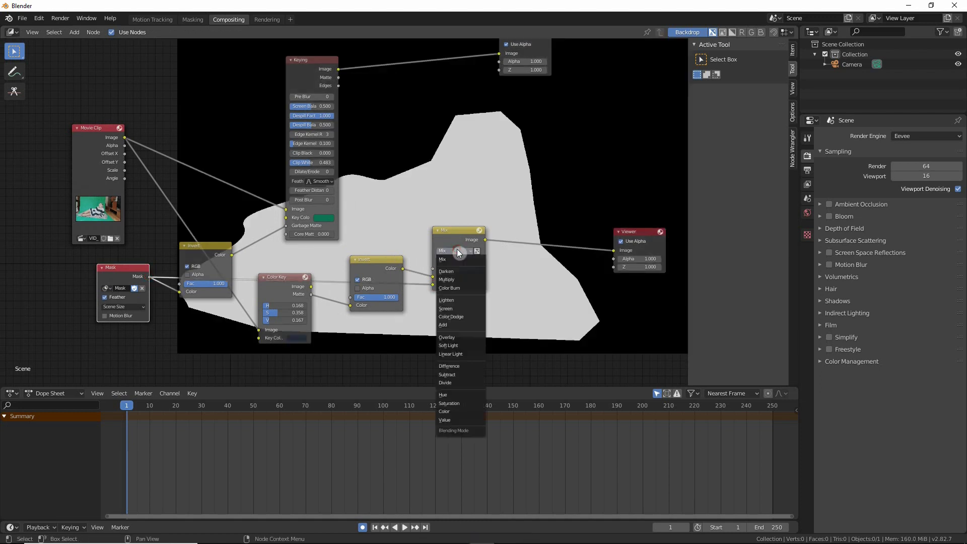
pyautogui.click(455, 279)
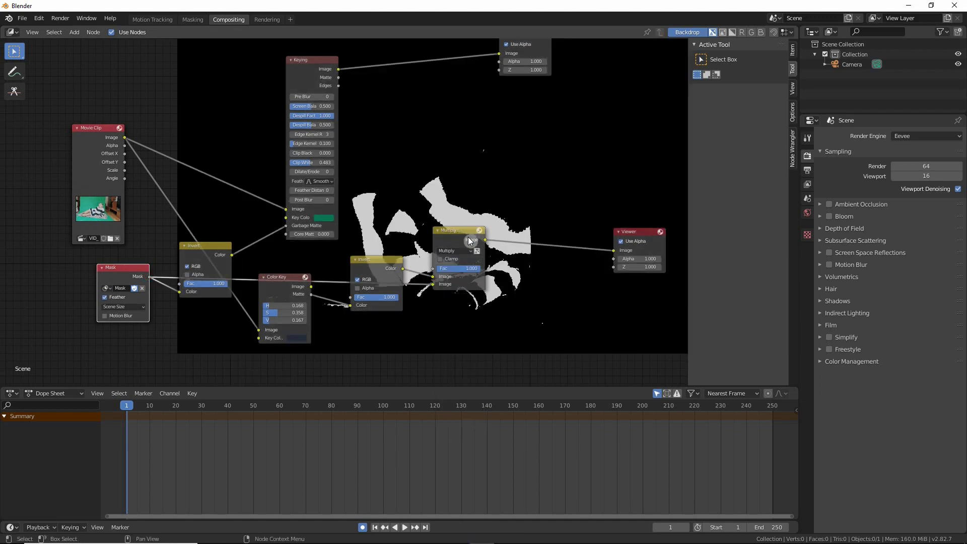
# Step: Connect the Multiply node's output to the Keying node's Core Matte input and preview the keyed image
pyautogui.moveTo(468, 237); pyautogui.dragTo(436, 208, button='middle')
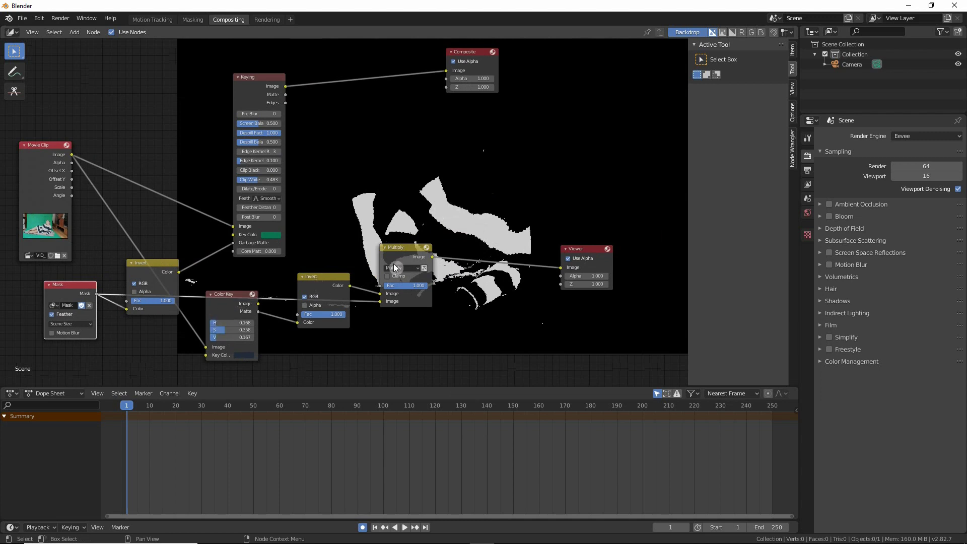
pyautogui.moveTo(357, 247); pyautogui.dragTo(404, 226, button='middle')
pyautogui.moveTo(436, 241); pyautogui.dragTo(279, 229)
pyautogui.moveTo(382, 181); pyautogui.dragTo(321, 228, button='middle')
pyautogui.keyDown('ctrl'); pyautogui.keyDown('shift'); pyautogui.click(228, 104); pyautogui.keyUp('shift'); pyautogui.keyUp('ctrl')
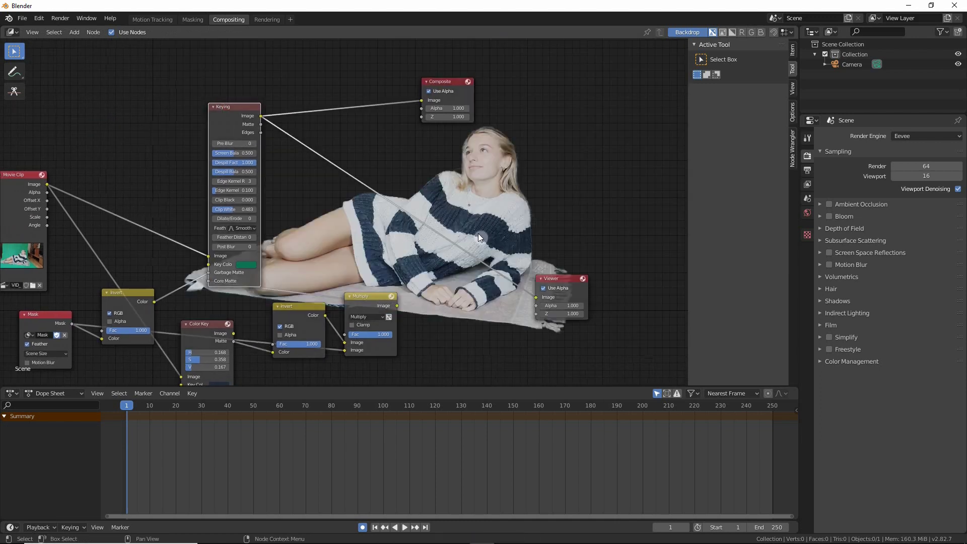
# Step: Try darkening the Keying node's key colour to a Value of about 0.091 and cancel the change
pyautogui.click(245, 263)
pyautogui.moveTo(300, 188); pyautogui.dragTo(300, 208)
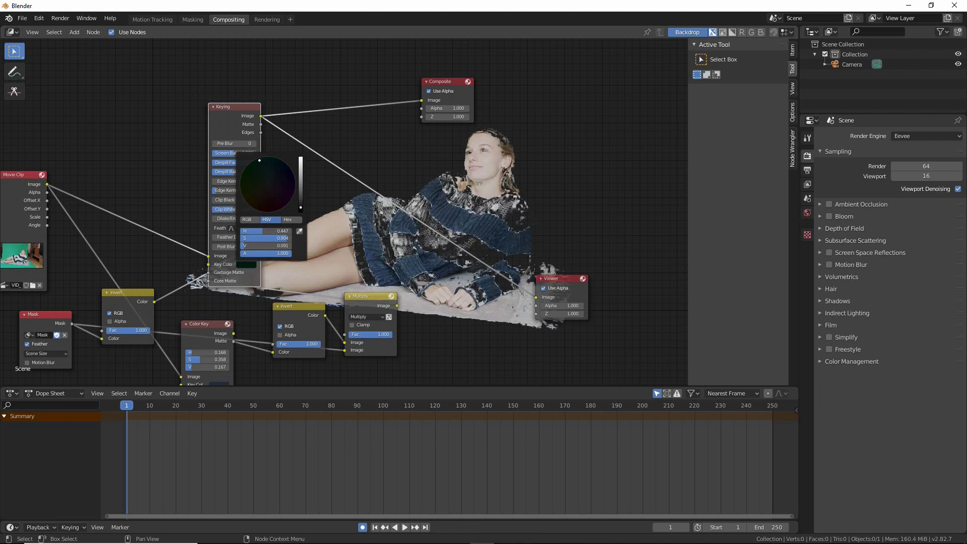
pyautogui.rightClick(300, 207)
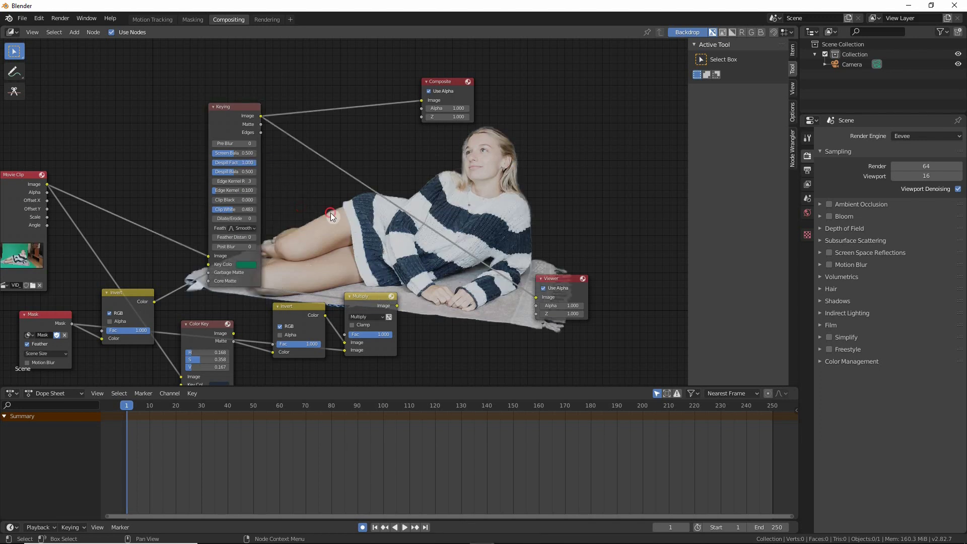
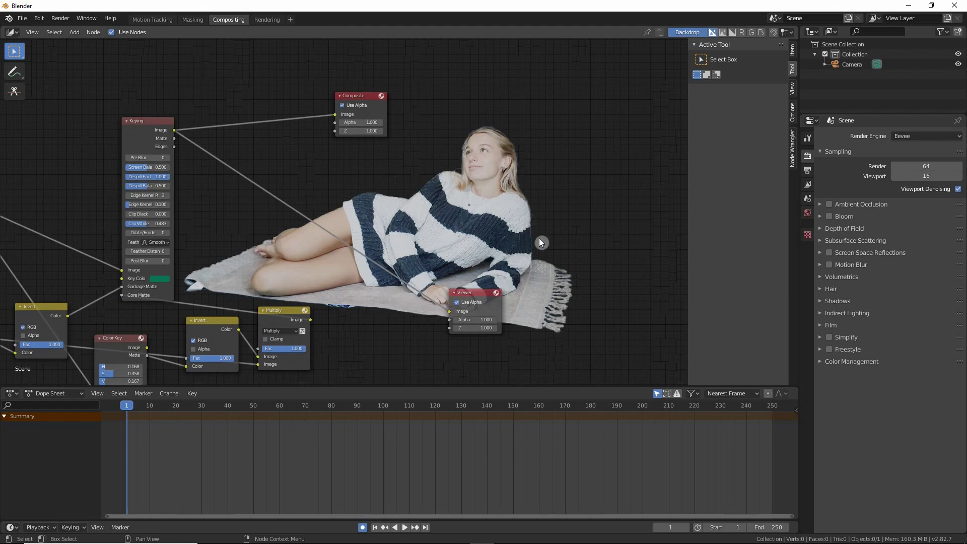
# Step: Render the current frame to check the keyed composite and close the render result
pyautogui.press('F12')
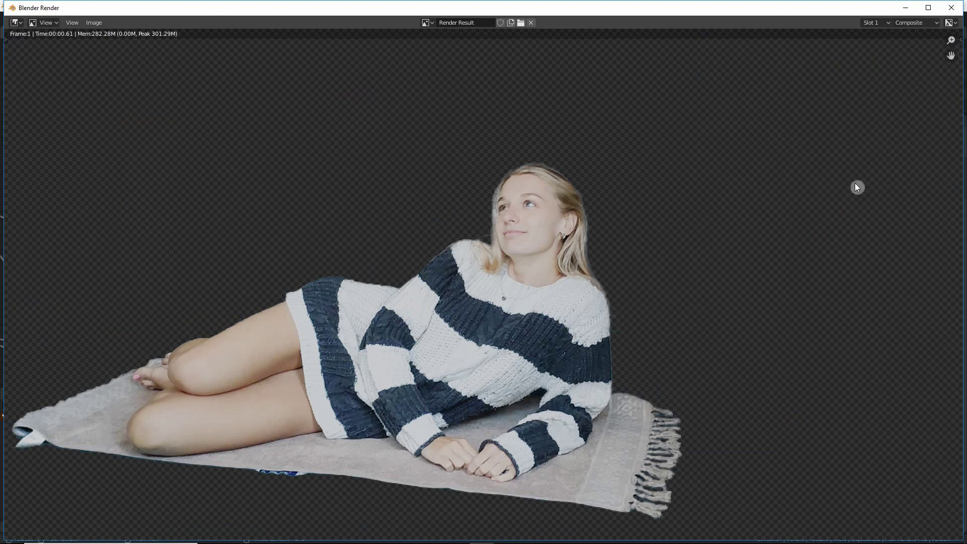
pyautogui.click(951, 7)
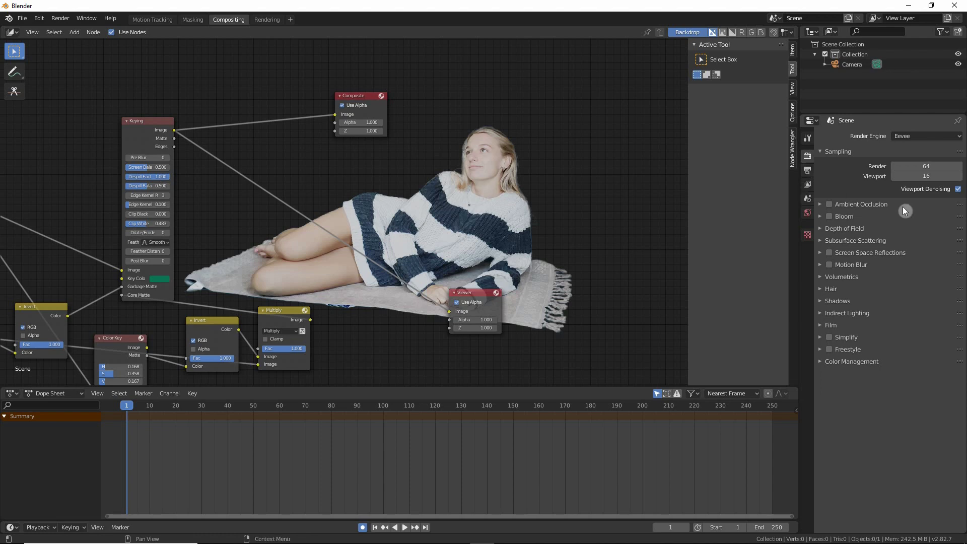
# Step: Browse the render output location without choosing a folder, and review the PNG frames in the SweaterFrames folder
pyautogui.click(808, 170)
pyautogui.click(957, 313)
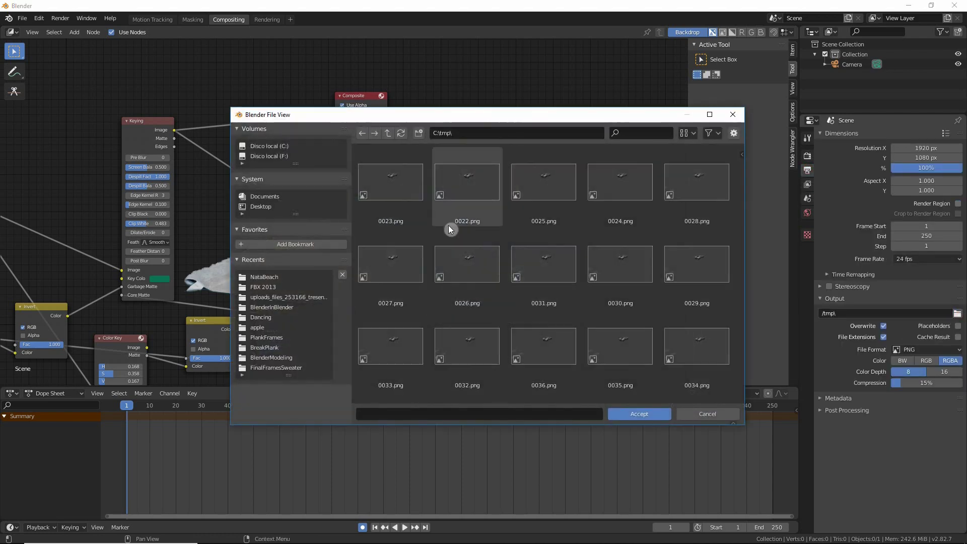
pyautogui.click(732, 114)
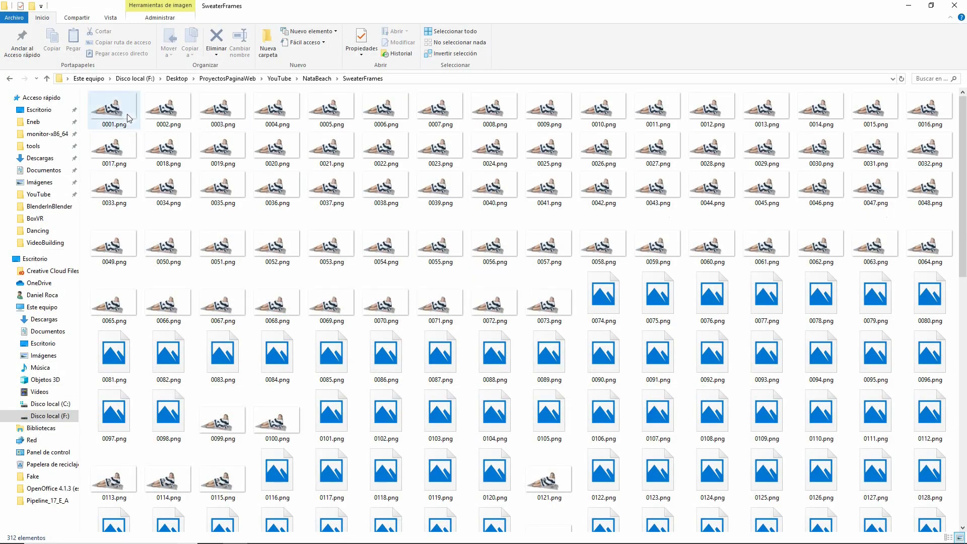
pyautogui.scroll(-8, 541, 236)
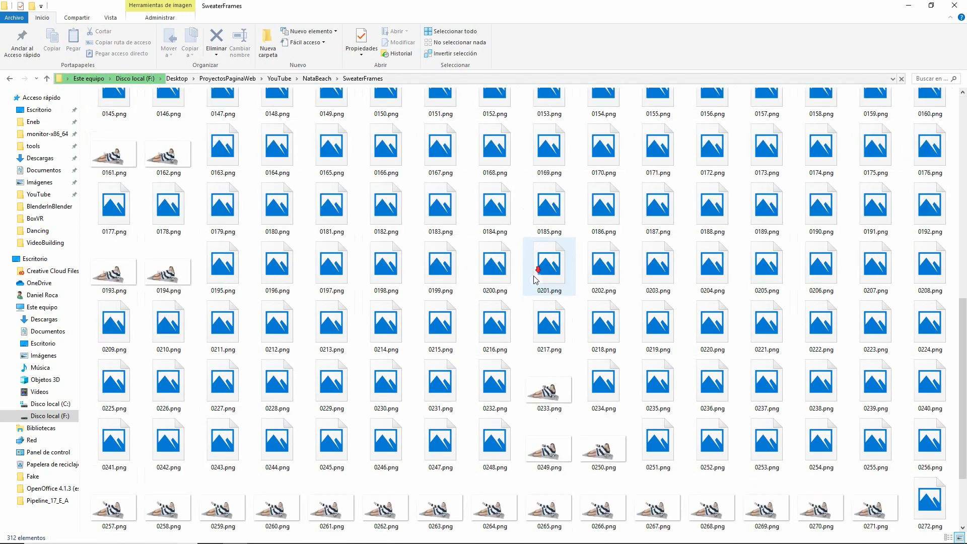
pyautogui.scroll(8, 536, 279)
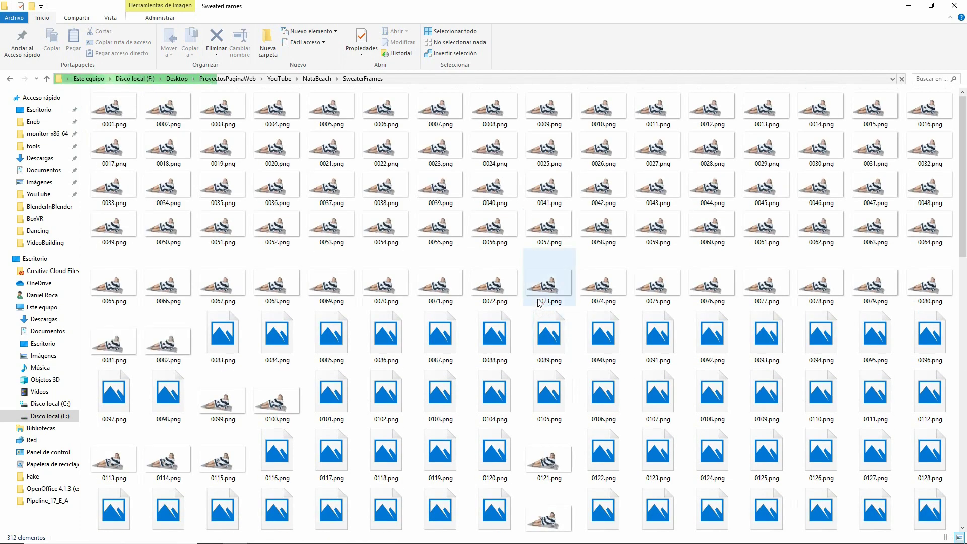
# Step: Launch a new Blender instance and start a new General file
pyautogui.press('super')
pyautogui.write('blen')
pyautogui.press('Return')
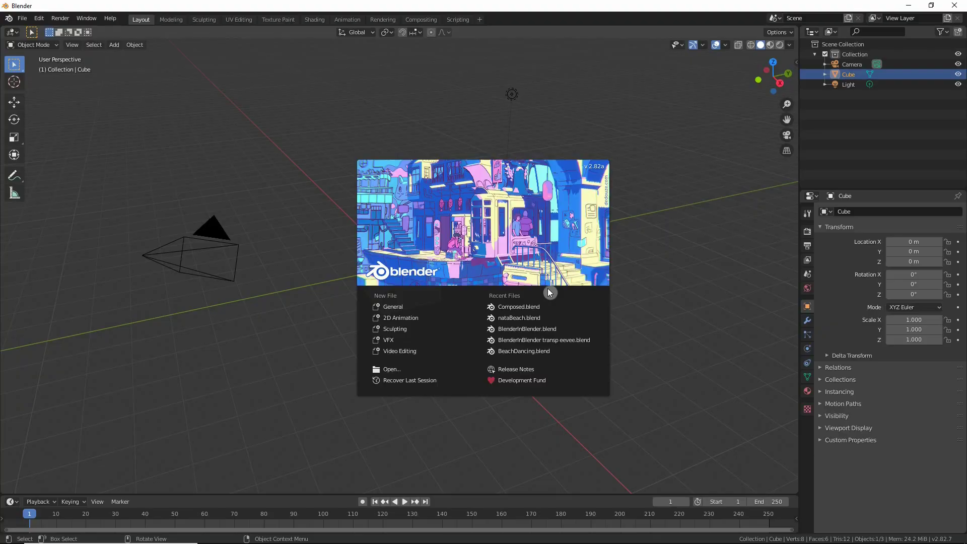
pyautogui.click(410, 306)
pyautogui.click(515, 266)
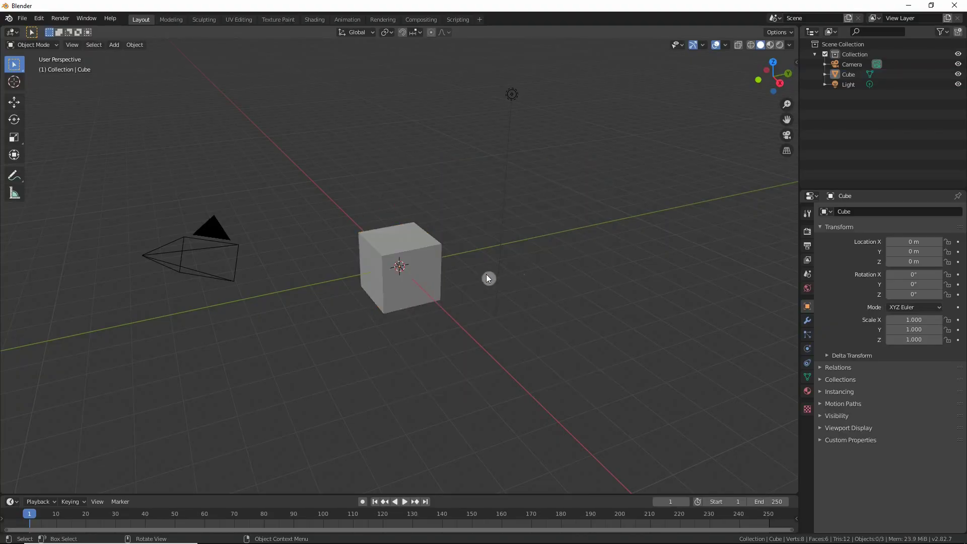
# Step: Delete the default cube
pyautogui.moveTo(485, 274); pyautogui.dragTo(397, 243, button='middle')
pyautogui.click(397, 243)
pyautogui.press('Delete')
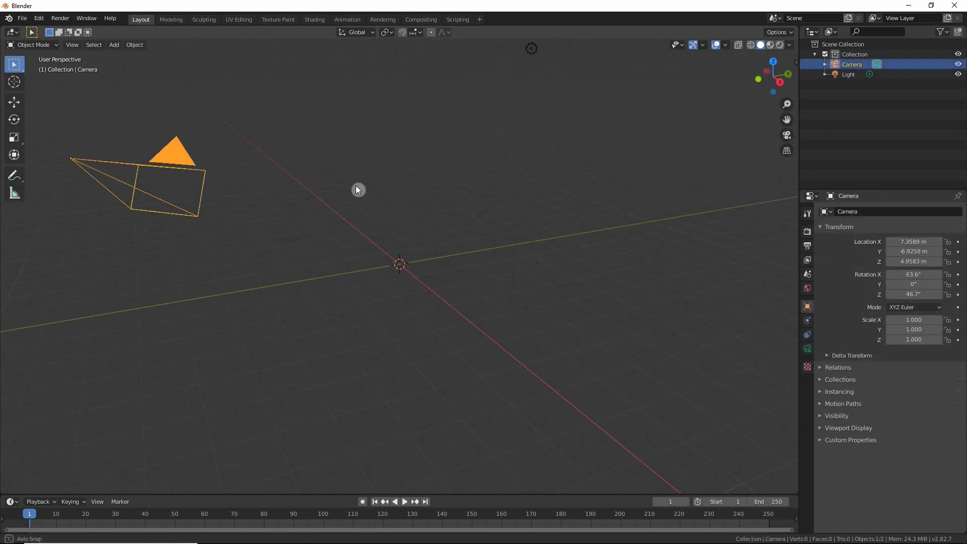
# Step: Set the camera's X and Z rotation to 0°
pyautogui.moveTo(355, 185); pyautogui.dragTo(388, 190, button='middle')
pyautogui.press('n')
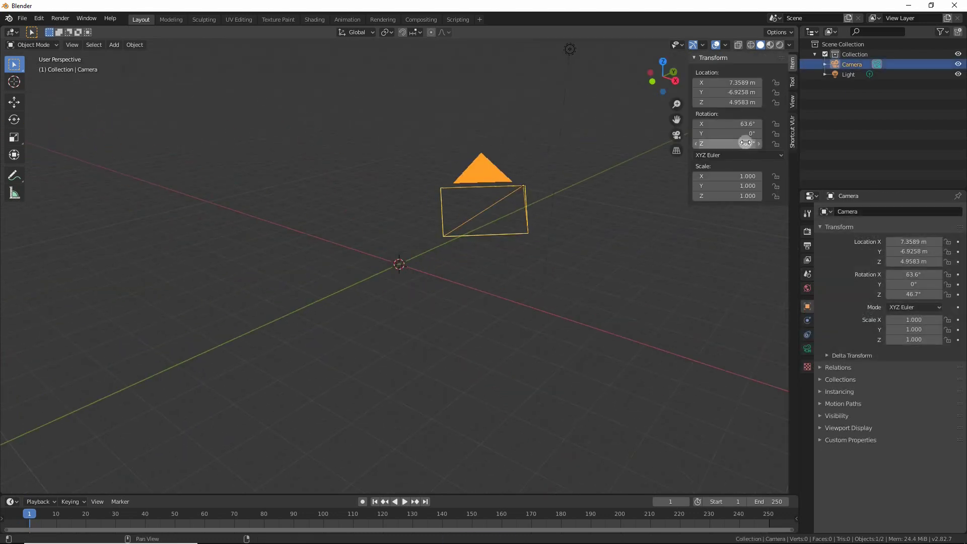
pyautogui.click(738, 123)
pyautogui.write('0')
pyautogui.press('Return')
pyautogui.click(738, 143)
pyautogui.write('0')
pyautogui.press('Return')
# Step: Reset the camera's location to the world origin
pyautogui.click(745, 82)
pyautogui.write('0')
pyautogui.press('Return')
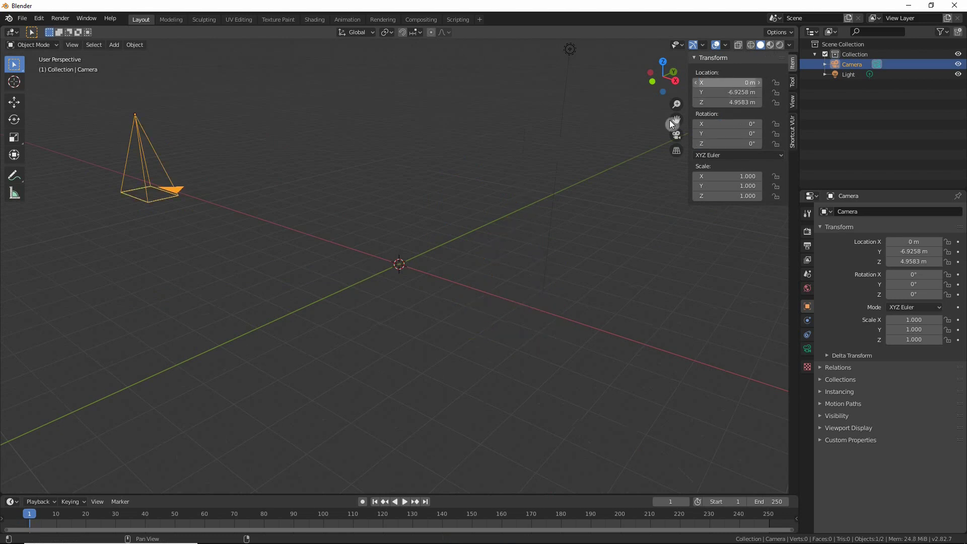
pyautogui.hotkey('alt', 'g')
# Step: Set the camera's X rotation to 90°
pyautogui.moveTo(422, 231); pyautogui.dragTo(466, 261, button='middle')
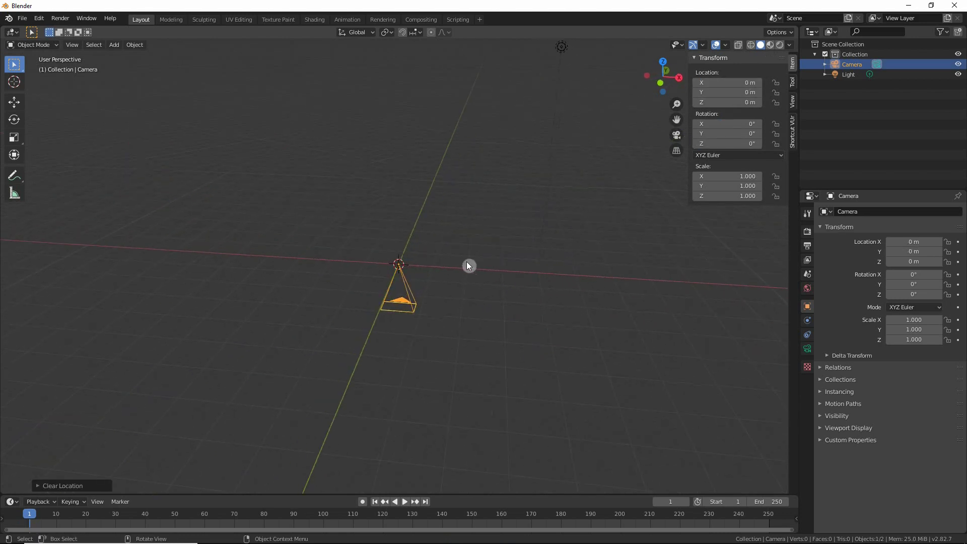
pyautogui.scroll(6, 467, 261)
pyautogui.click(734, 126)
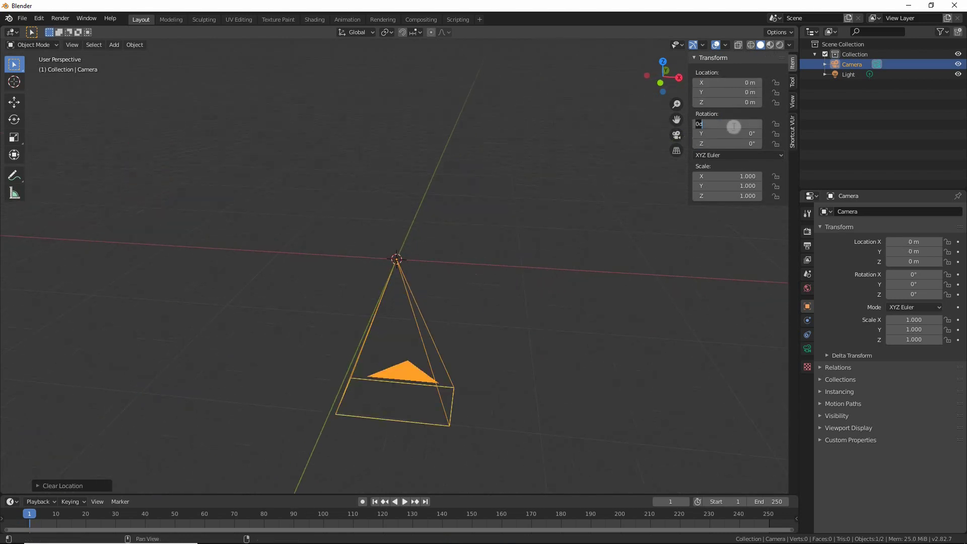
pyautogui.write('90')
pyautogui.press('Return')
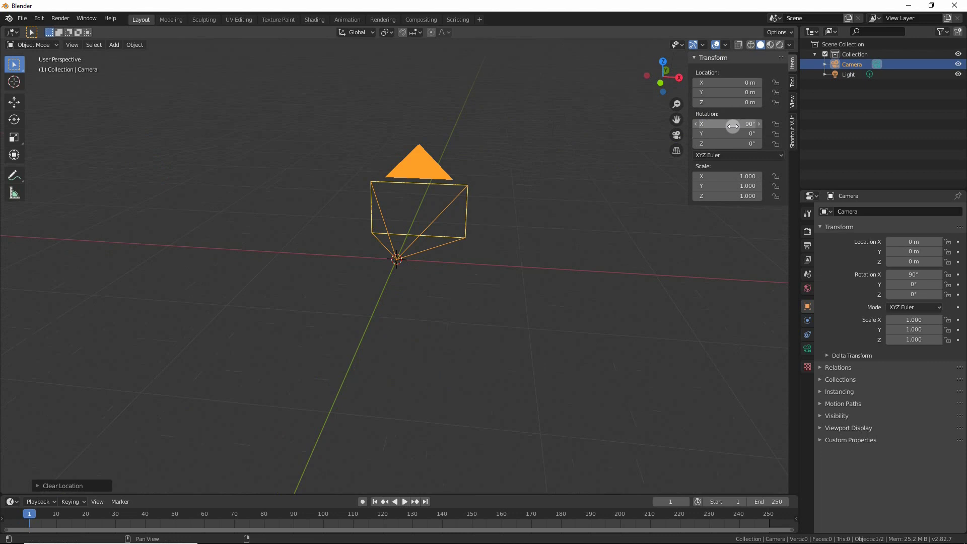
pyautogui.moveTo(507, 211); pyautogui.dragTo(487, 213, button='middle')
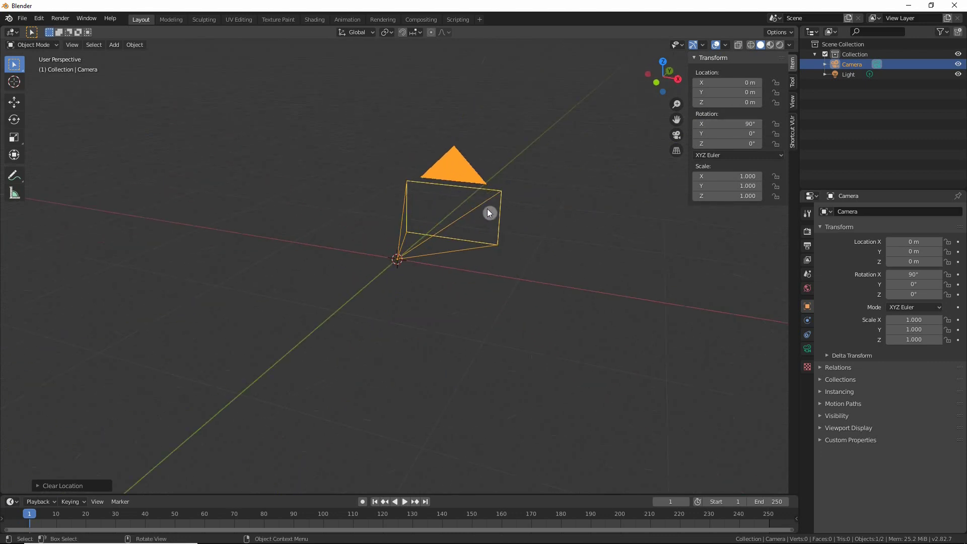
# Step: Look through the camera, change its lens type to Orthographic and set the Orthographic Scale to 1
pyautogui.press('KP_0')
pyautogui.click(805, 346)
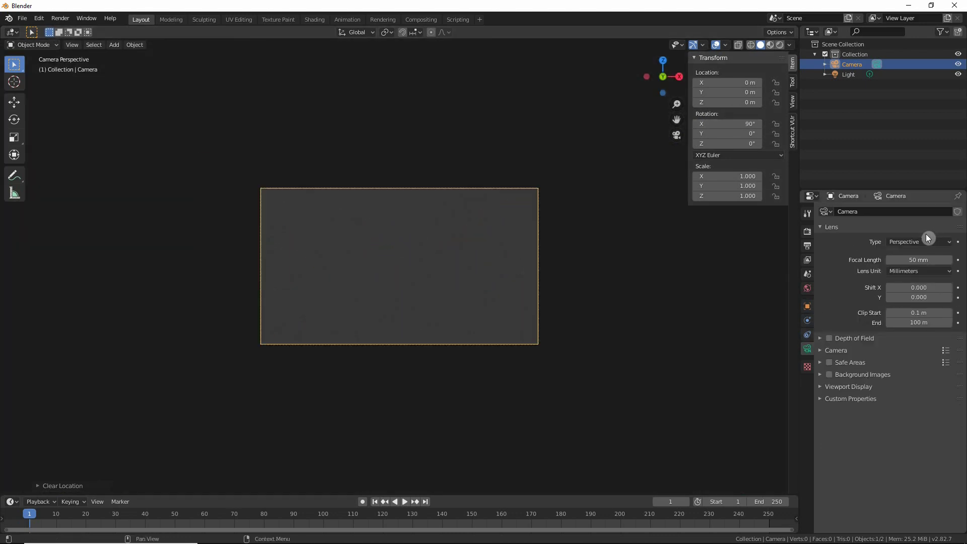
pyautogui.click(917, 241)
pyautogui.click(913, 265)
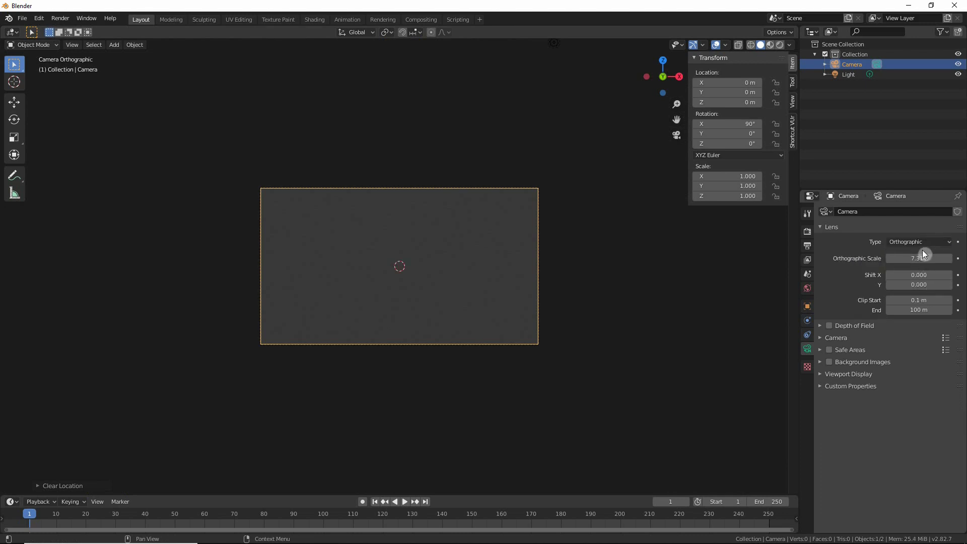
pyautogui.click(916, 258)
pyautogui.write('1')
pyautogui.press('Return')
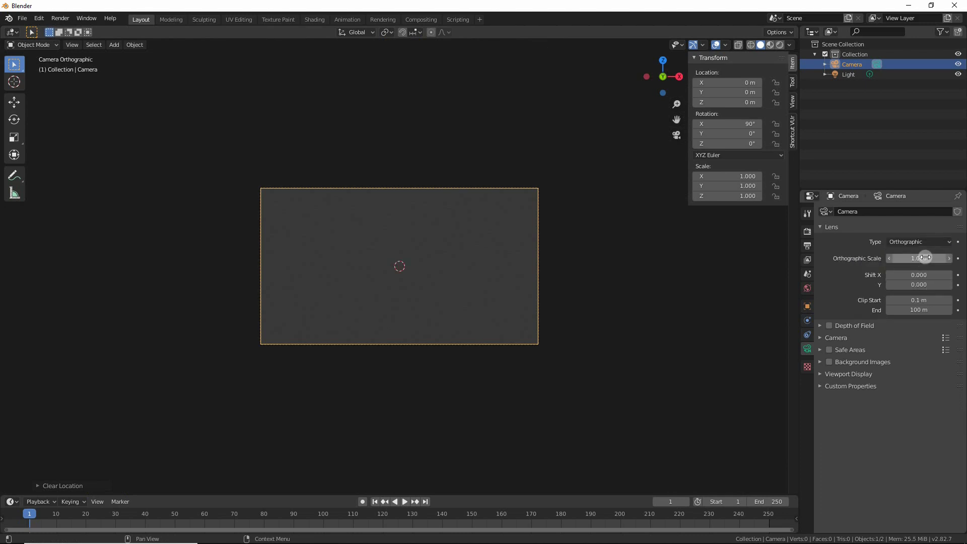
# Step: Search the add-ons in the Preferences for "image"
pyautogui.click(480, 162)
pyautogui.click(22, 18)
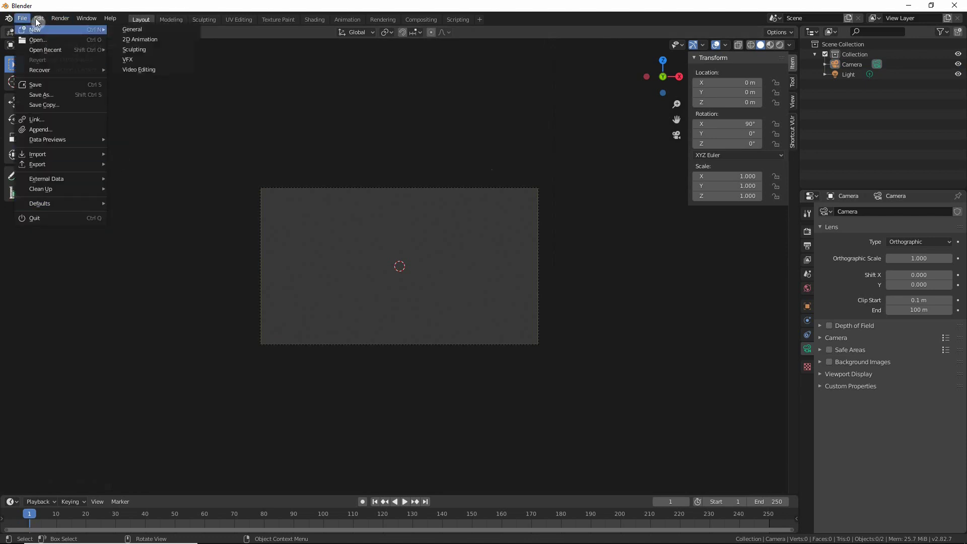
pyautogui.moveTo(39, 18)
pyautogui.click(75, 162)
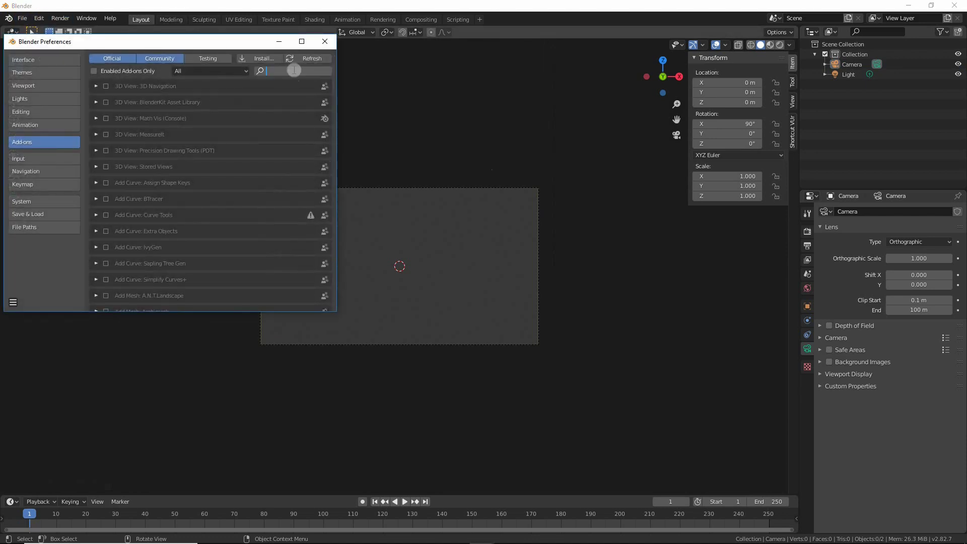
pyautogui.write('image')
pyautogui.click(459, 161)
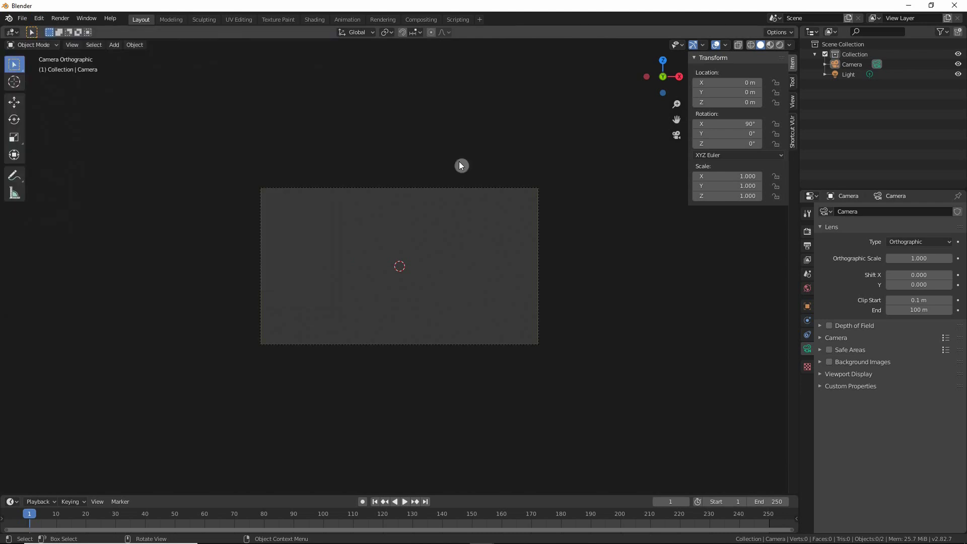
# Step: Import all SweaterFrames PNG files as an image plane with Animate Image Sequences enabled and a Shadeless material
pyautogui.hotkey('shift', 'a')
pyautogui.moveTo(433, 285)
pyautogui.click(482, 298)
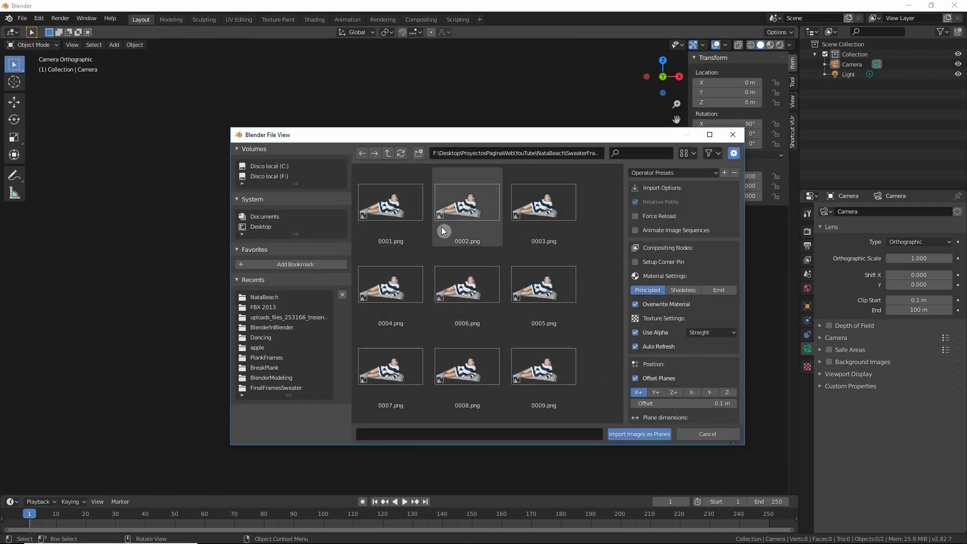
pyautogui.press('a')
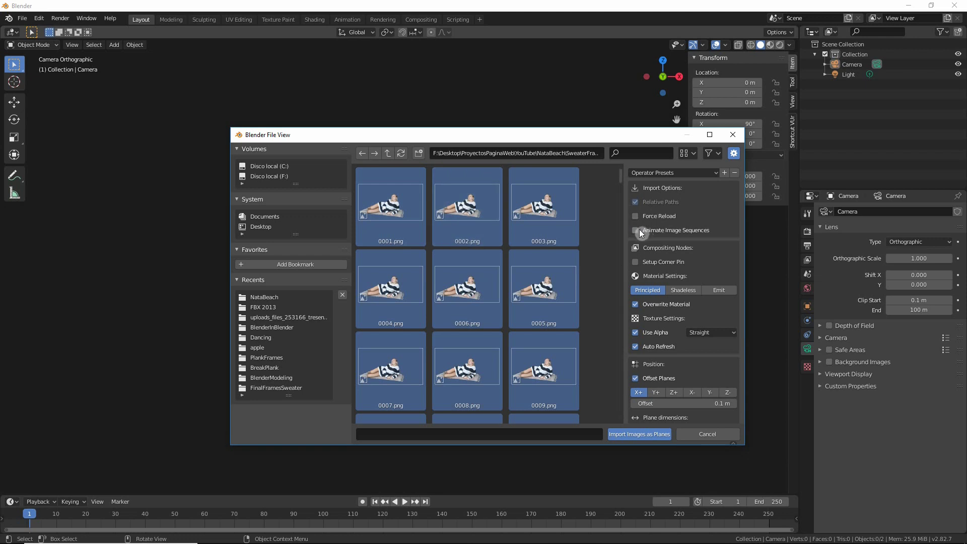
pyautogui.click(681, 289)
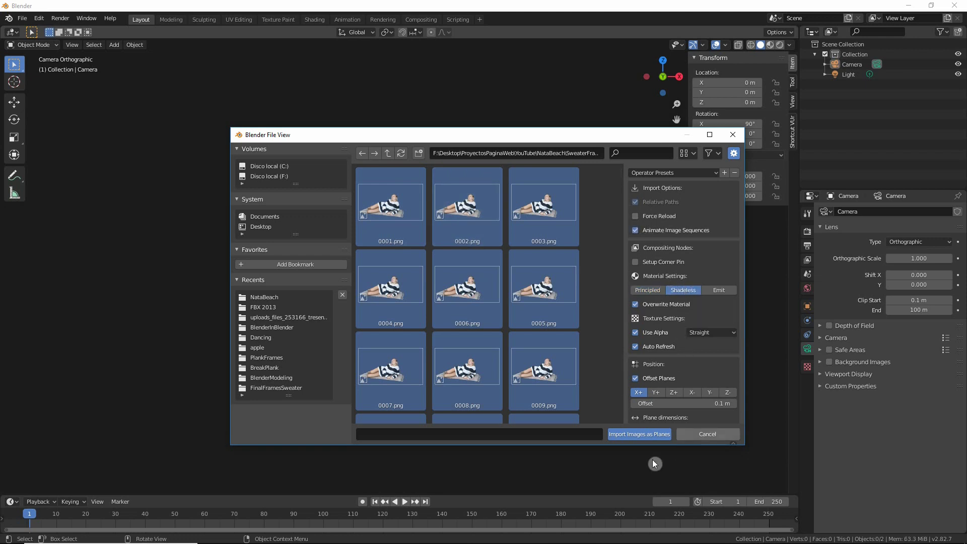
pyautogui.click(635, 433)
# Step: Try Rendered viewport shading and set the viewport to Material Preview to show the keyed footage on the plane
pyautogui.moveTo(635, 433); pyautogui.dragTo(598, 398, button='middle')
pyautogui.click(780, 44)
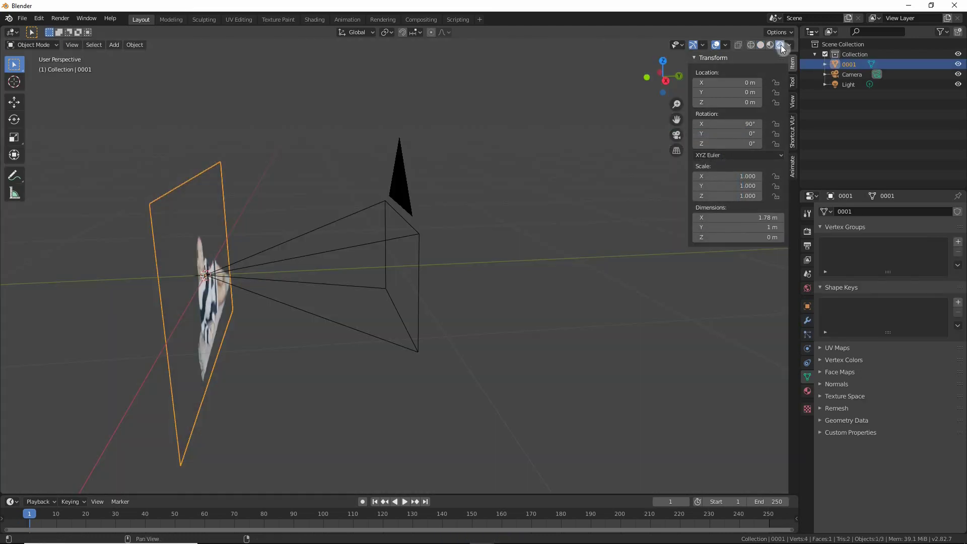
pyautogui.click(768, 46)
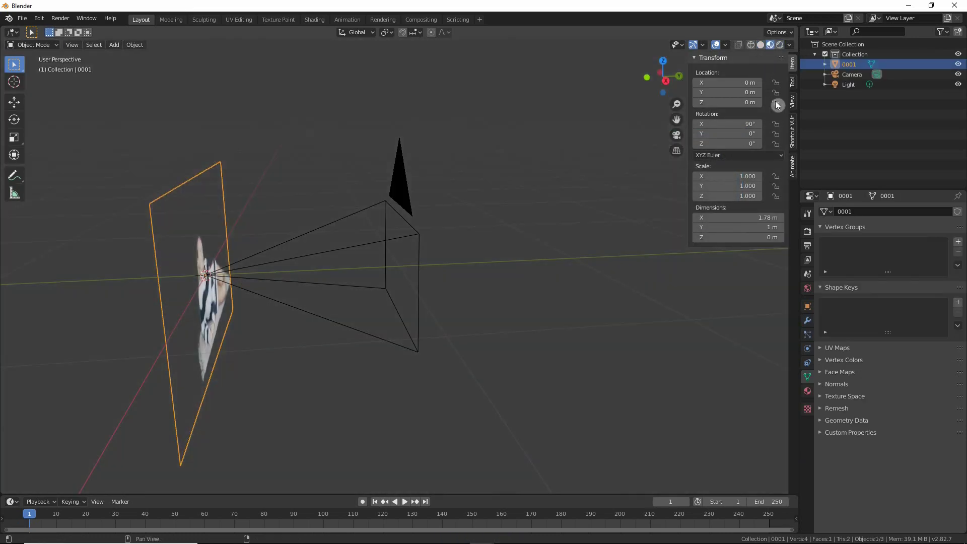
pyautogui.moveTo(297, 250); pyautogui.dragTo(349, 247, button='middle')
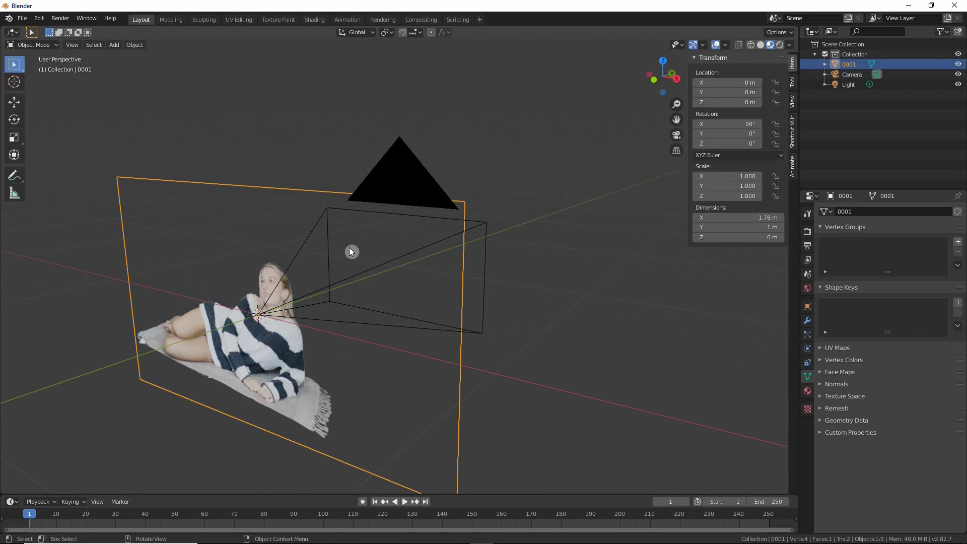
# Step: Move the camera back along the Y axis, away from the image plane
pyautogui.press('KP_0')
pyautogui.scroll(-1, 351, 248)
pyautogui.scroll(10, 418, 253)
pyautogui.moveTo(483, 263); pyautogui.dragTo(418, 279, button='middle')
pyautogui.scroll(-2, 446, 270)
pyautogui.click(410, 243)
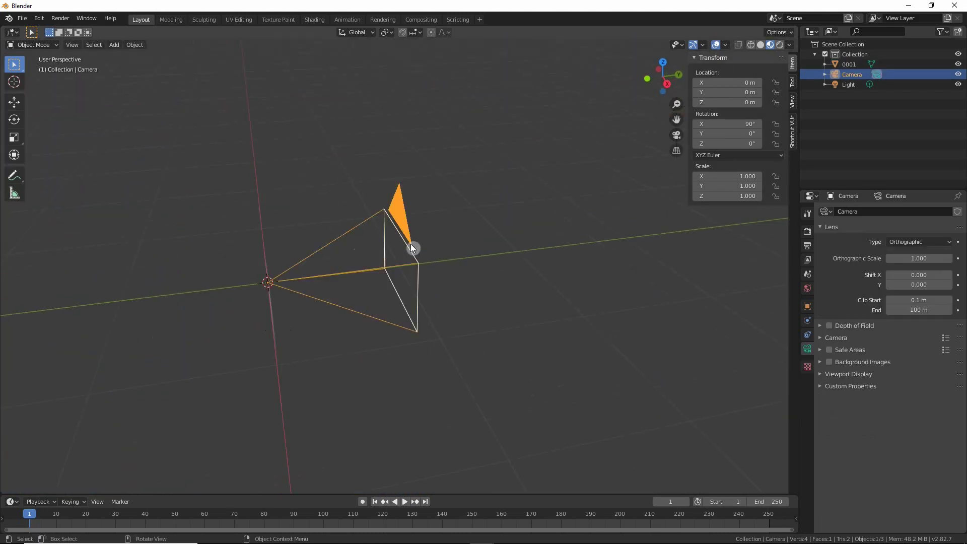
pyautogui.press('g')
pyautogui.press('y')
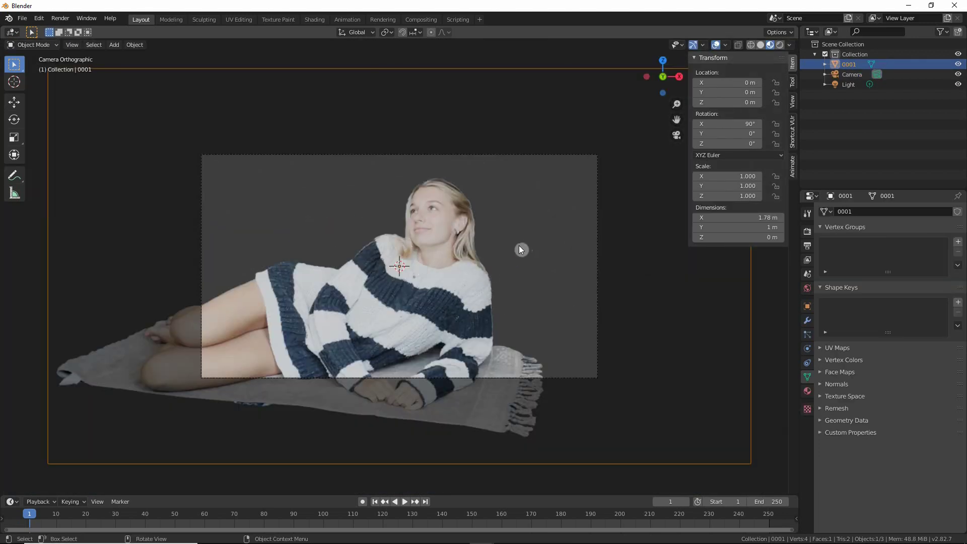
# Step: Try moving the image plane about 4.9 m along the Y axis, compare it through the orthographic camera, and undo the move
pyautogui.press('KP_0')
pyautogui.press('g')
pyautogui.press('y')
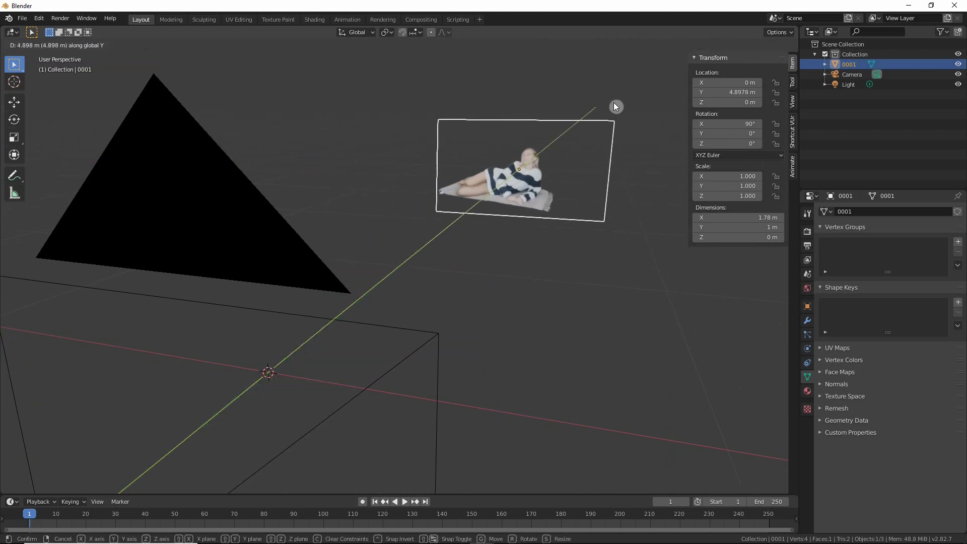
pyautogui.click(613, 103)
pyautogui.press('KP_0')
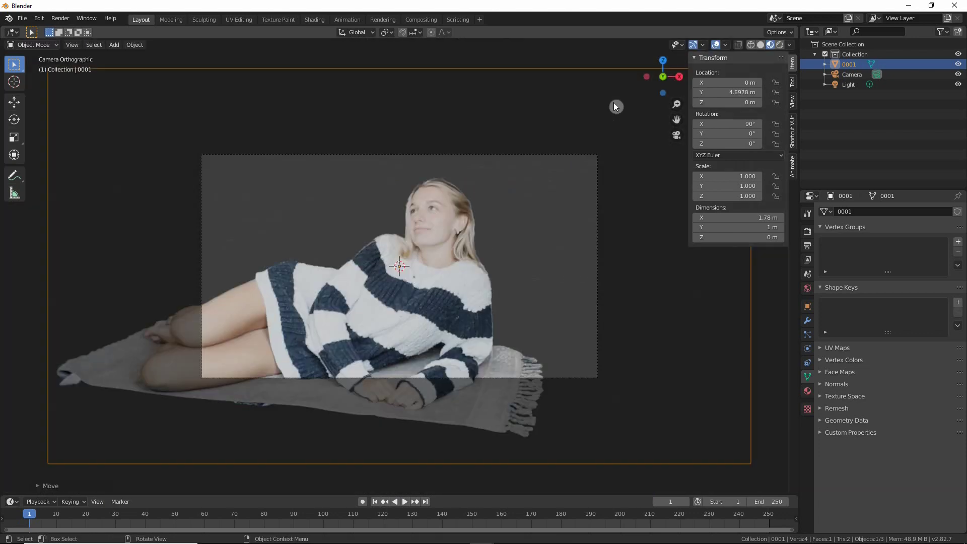
pyautogui.press('KP_0')
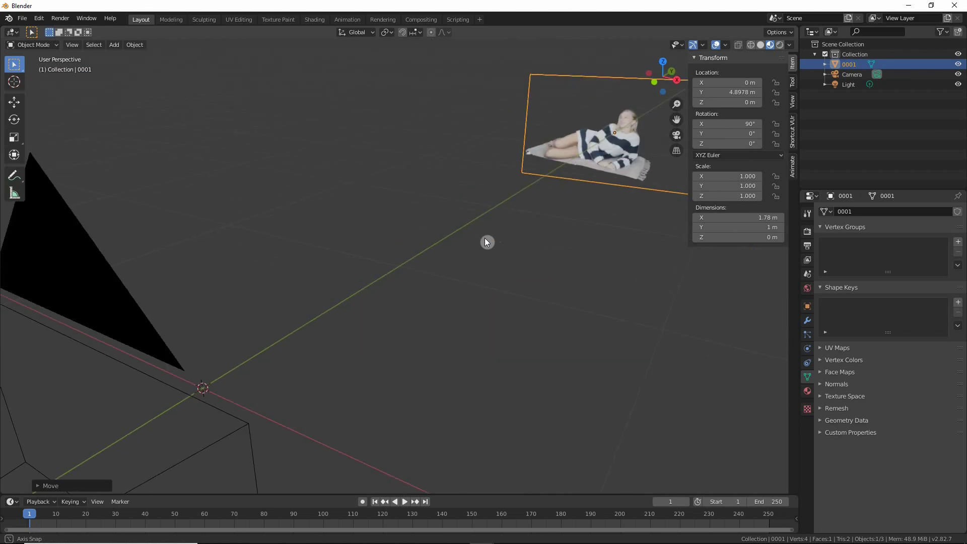
pyautogui.hotkey('ctrl', 'z')
pyautogui.press('KP_0')
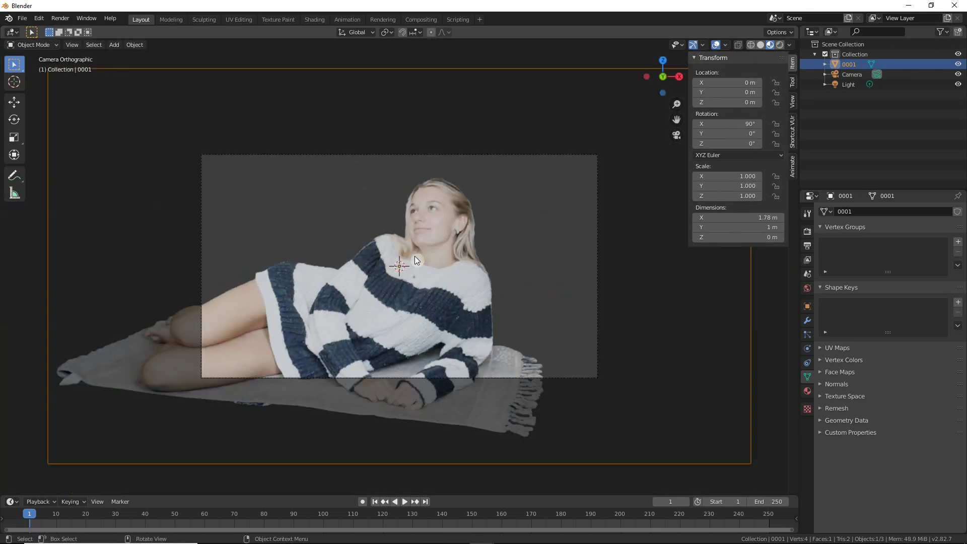
# Step: Reposition the keyed image plane about 0.10 m up along Z and about 0.16 m along X within the camera view
pyautogui.press('g')
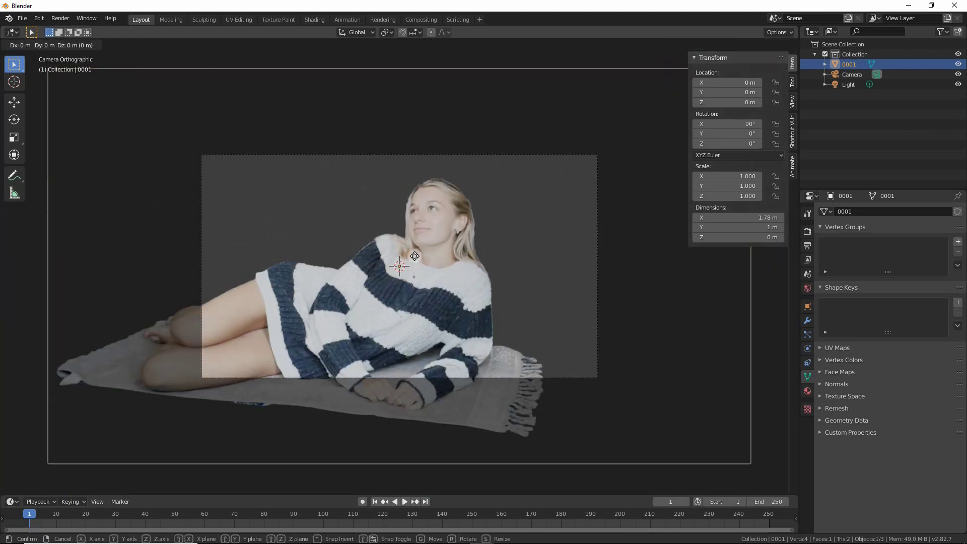
pyautogui.click(421, 220)
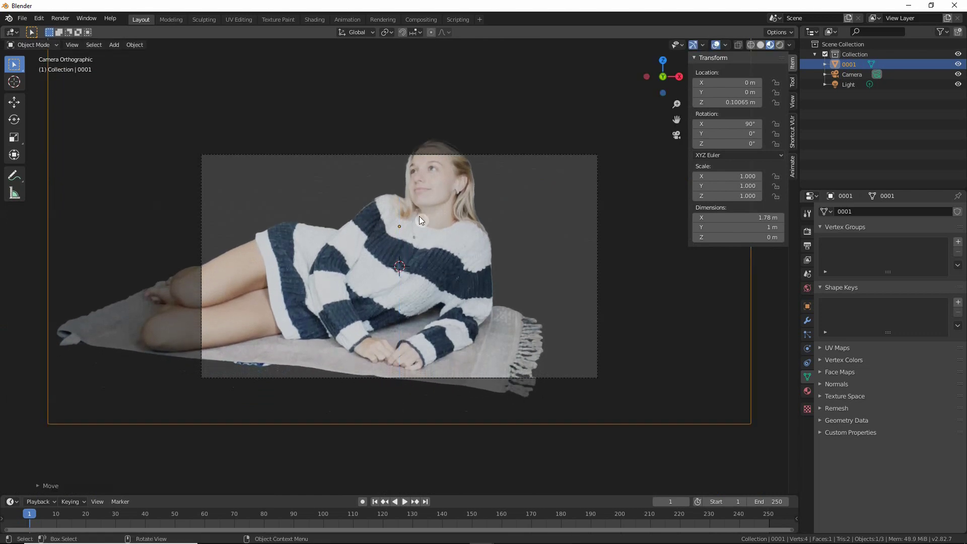
pyautogui.press('g')
pyautogui.press('x')
pyautogui.click(488, 273)
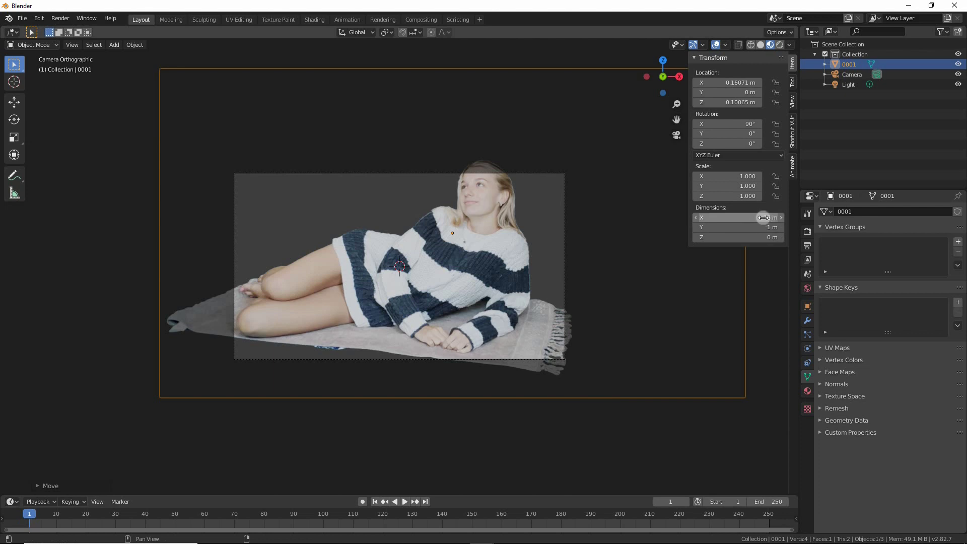
# Step: Set the camera's orthographic scale to 1.78, then deselect the camera
pyautogui.click(854, 76)
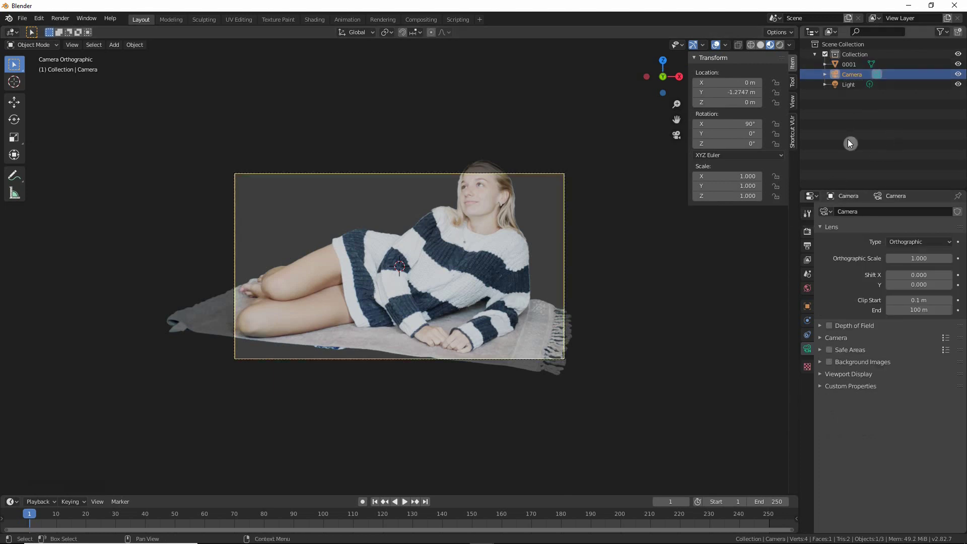
pyautogui.click(927, 262)
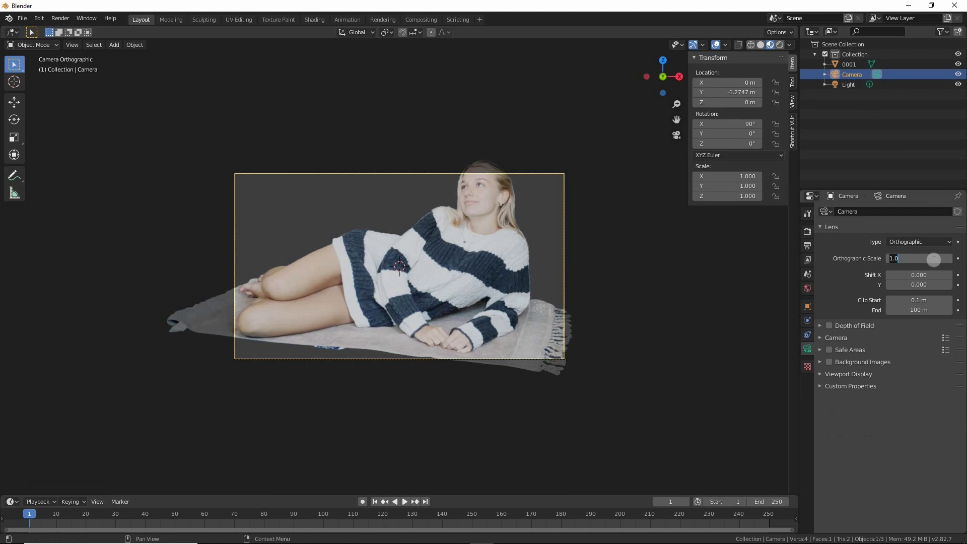
pyautogui.write('1.78')
pyautogui.press('Return')
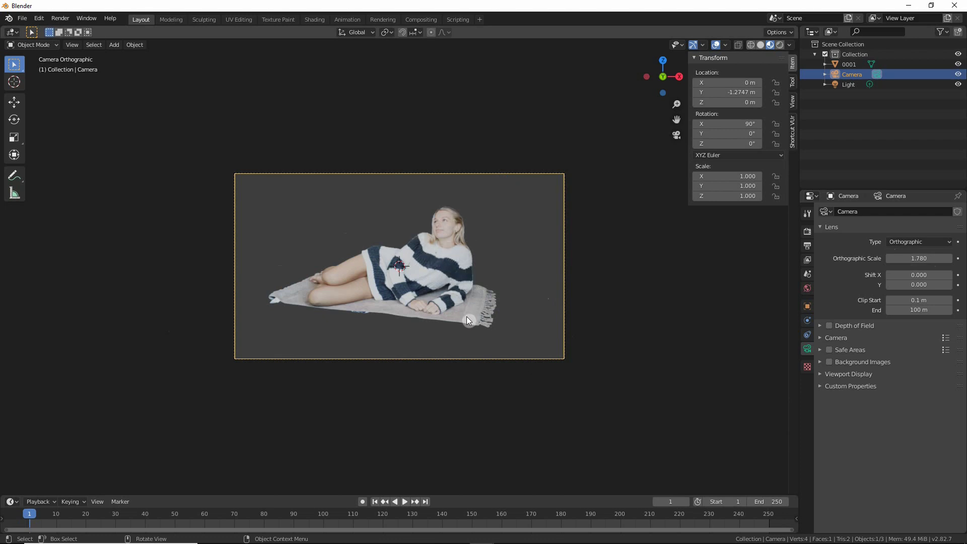
pyautogui.click(460, 119)
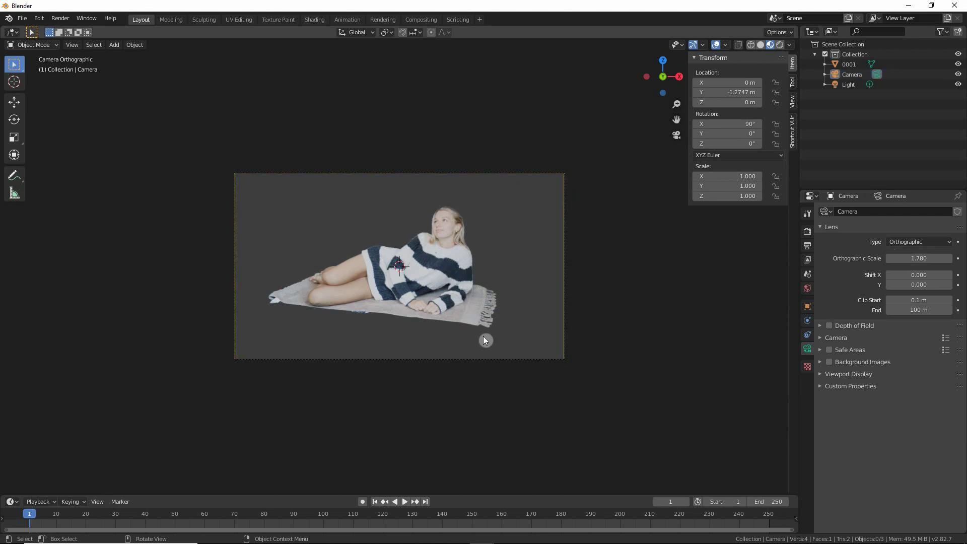
# Step: Add a mesh plane at the origin and rotate it 90° about the X axis so it stands upright
pyautogui.hotkey('shift', 'a')
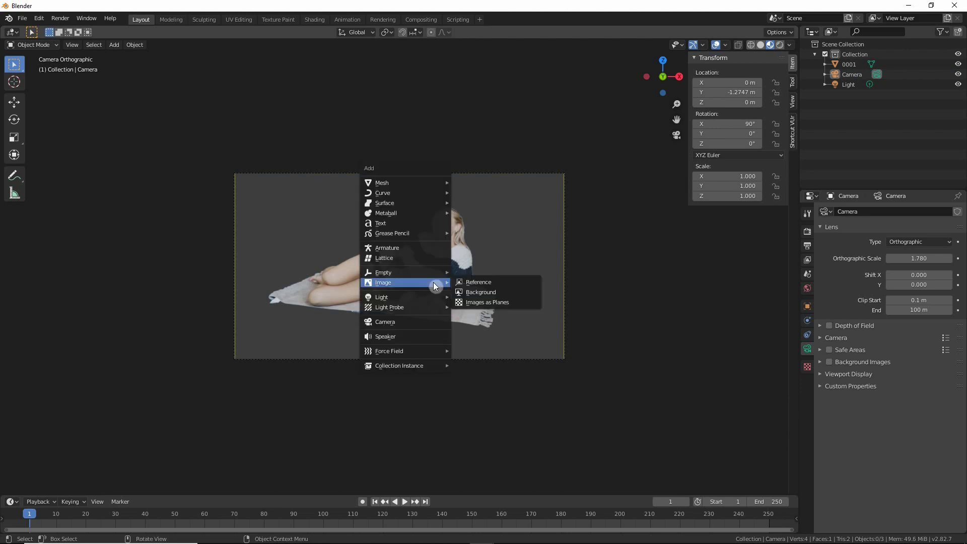
pyautogui.hotkey('shift', 'a')
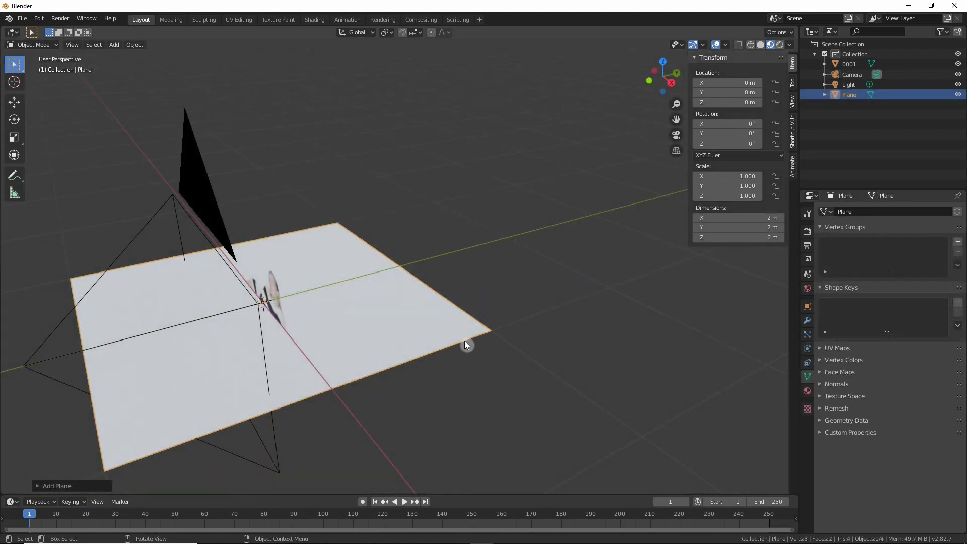
pyautogui.write('rx90')
pyautogui.press('Return')
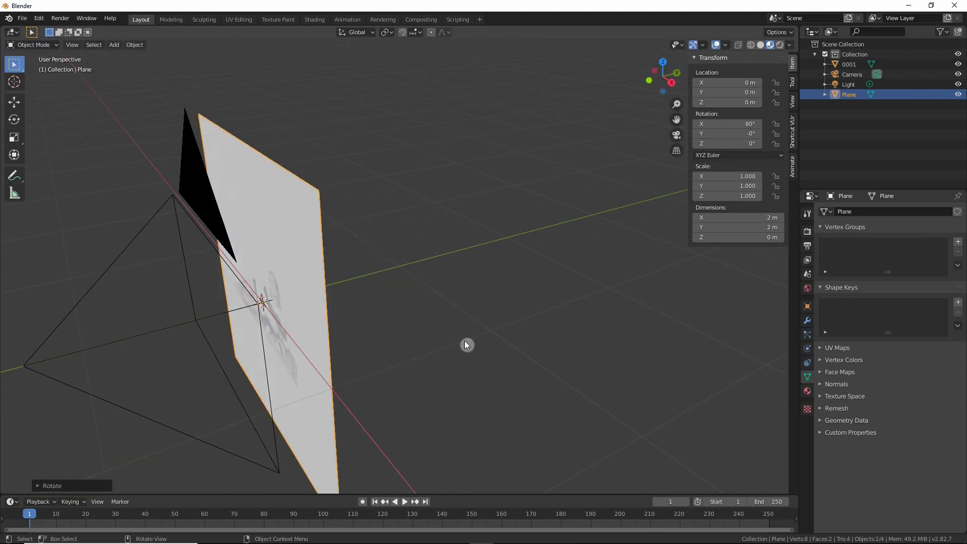
# Step: Move the new plane about 0.008 m along the Y axis so it sits just behind the keyed footage
pyautogui.press('g')
pyautogui.press('y')
pyautogui.click(366, 321)
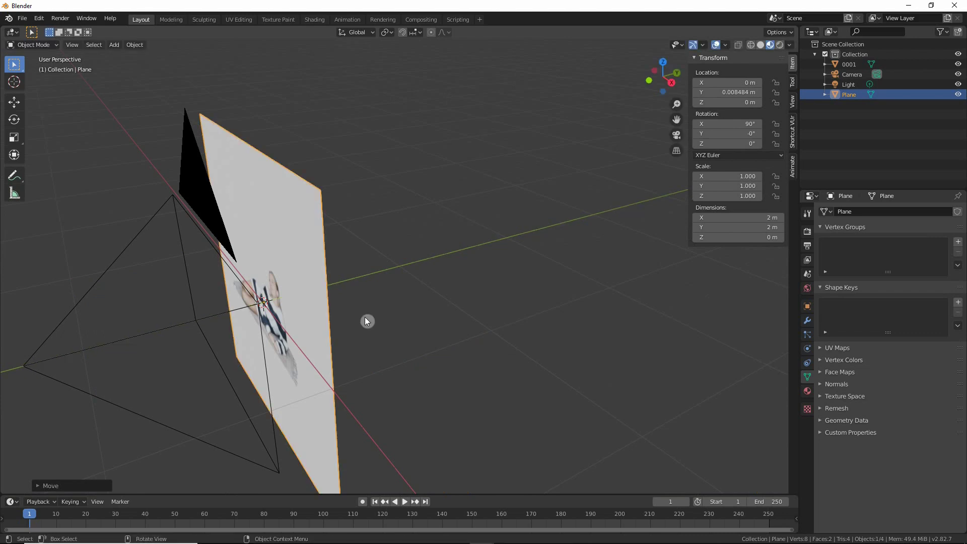
# Step: Give the new plane an Emission material with the "A Beautiful Beach With View Of Horizon" stock video as its image texture
pyautogui.click(807, 391)
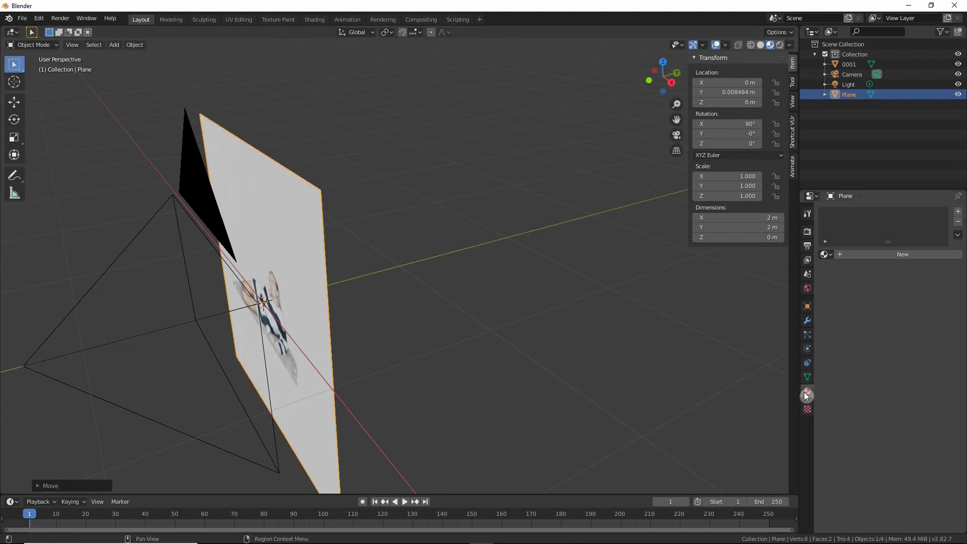
pyautogui.click(913, 255)
pyautogui.click(923, 319)
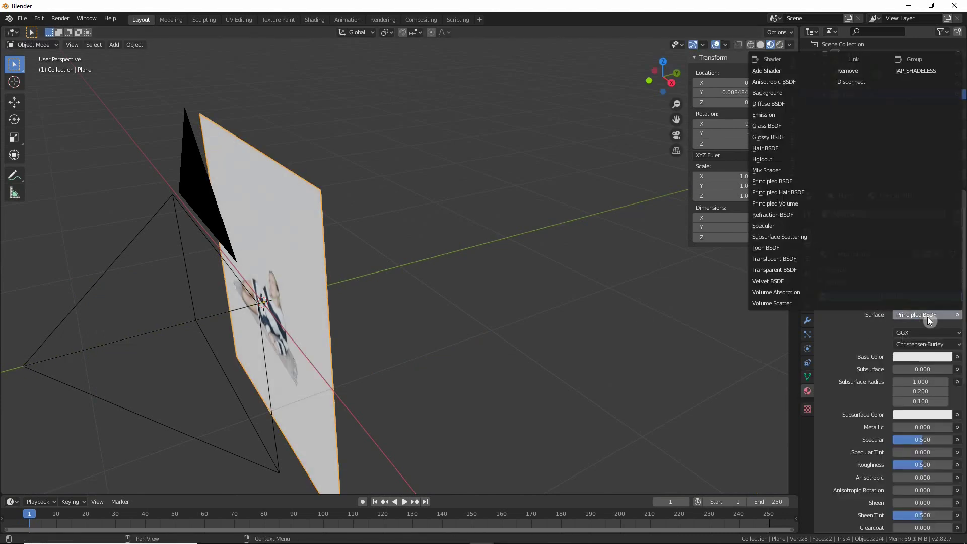
pyautogui.click(760, 93)
pyautogui.click(958, 333)
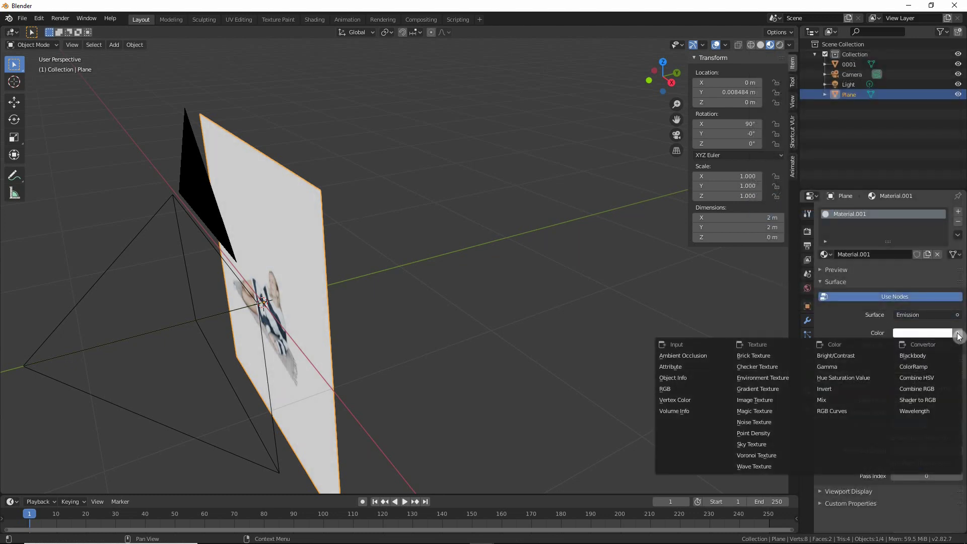
pyautogui.click(771, 403)
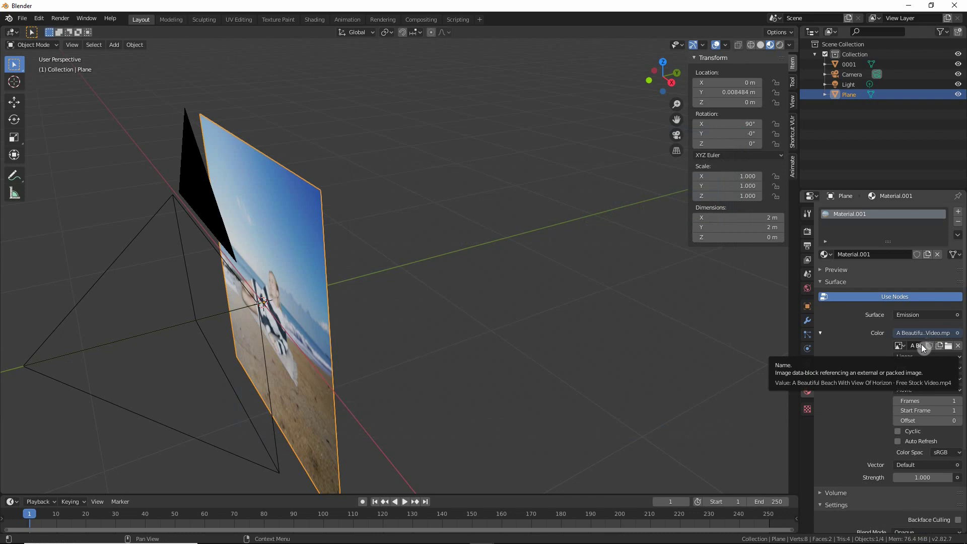
# Step: View the scene through the camera and set the beach movie texture's frame count to 250
pyautogui.press('KP_0')
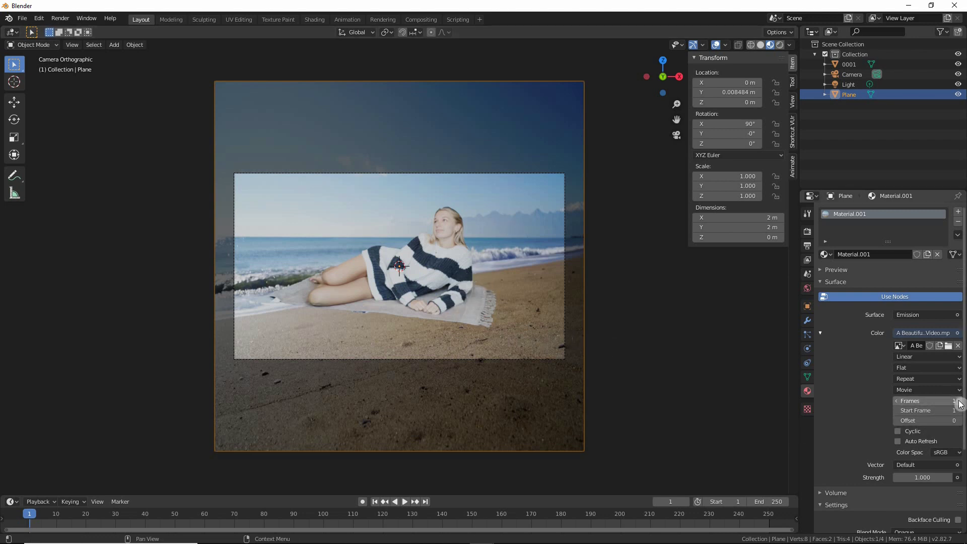
pyautogui.click(931, 399)
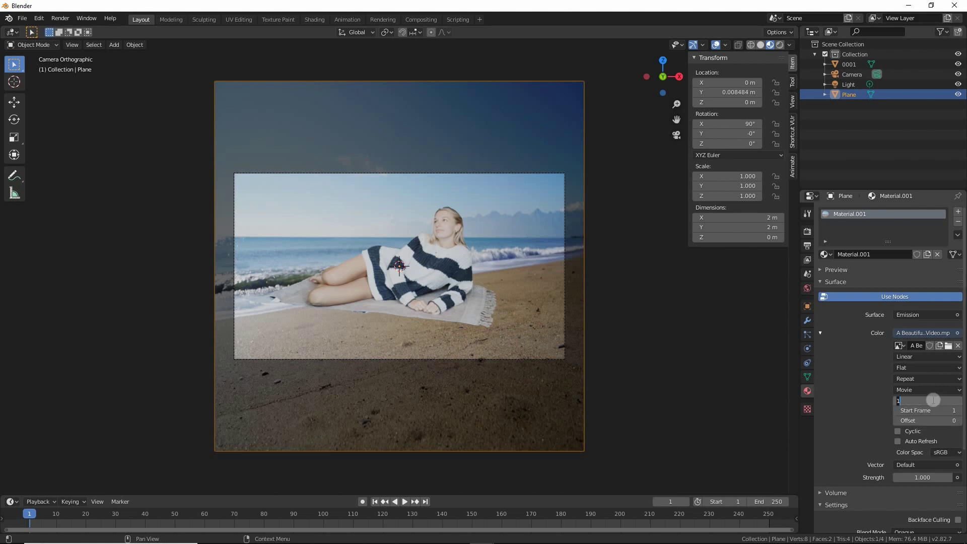
pyautogui.press('Return')
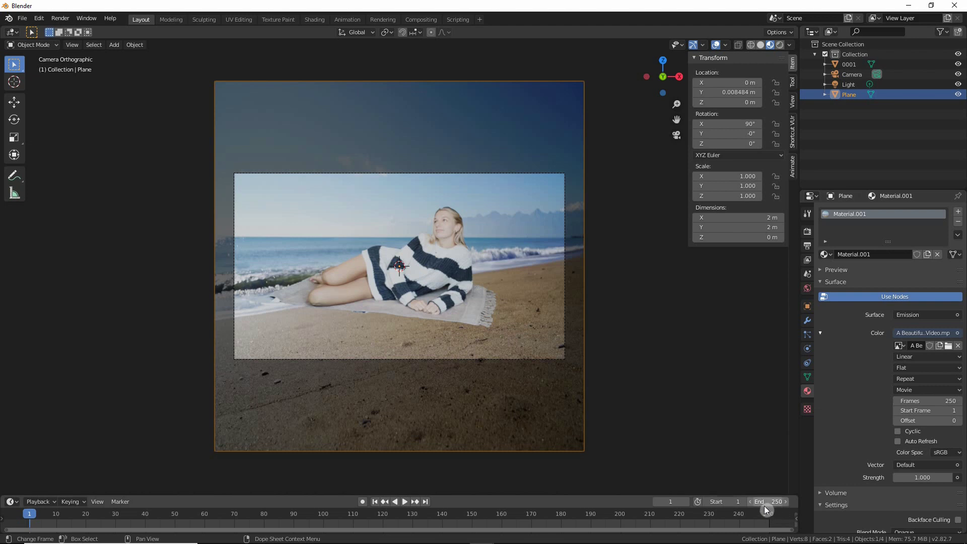
# Step: Map the beach texture with Window texture coordinates and set its extension to Clip
pyautogui.click(961, 468)
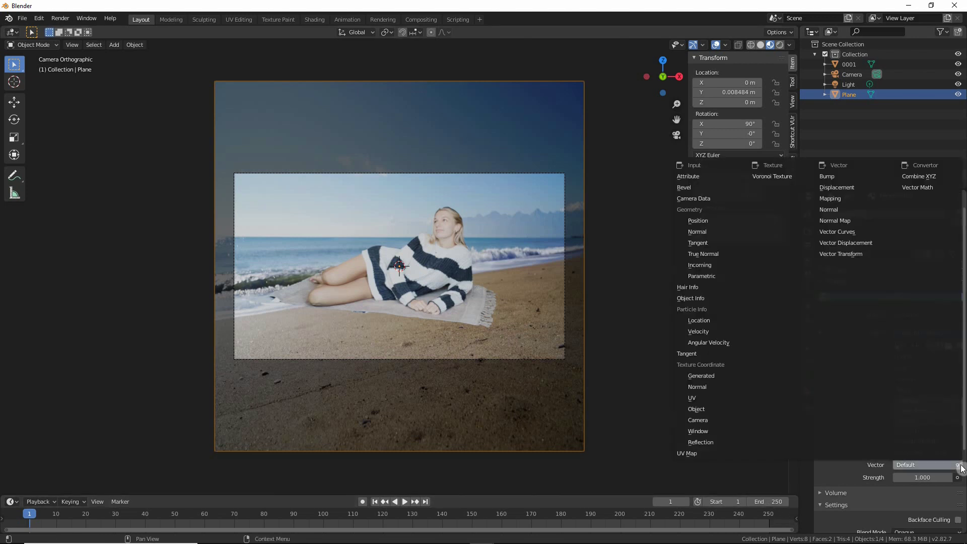
pyautogui.click(706, 433)
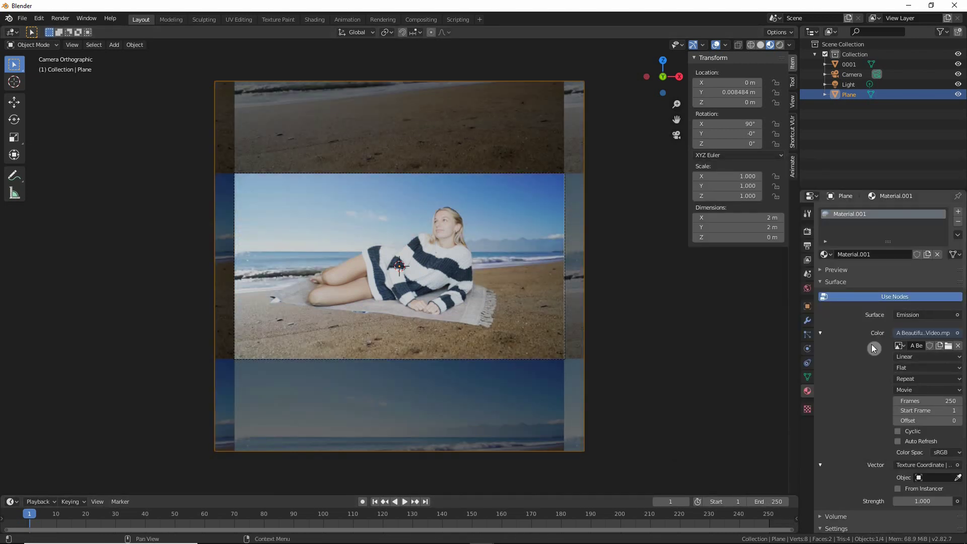
pyautogui.click(919, 380)
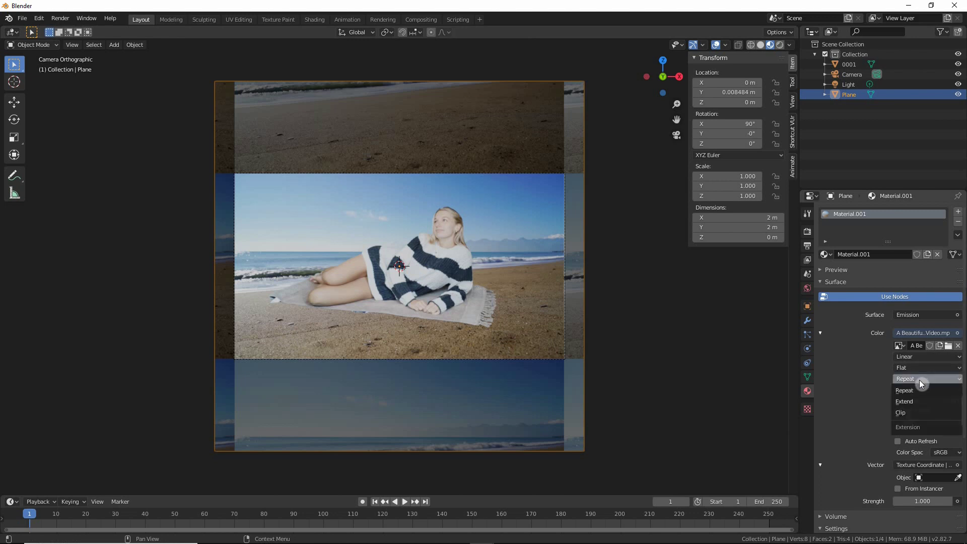
pyautogui.click(916, 411)
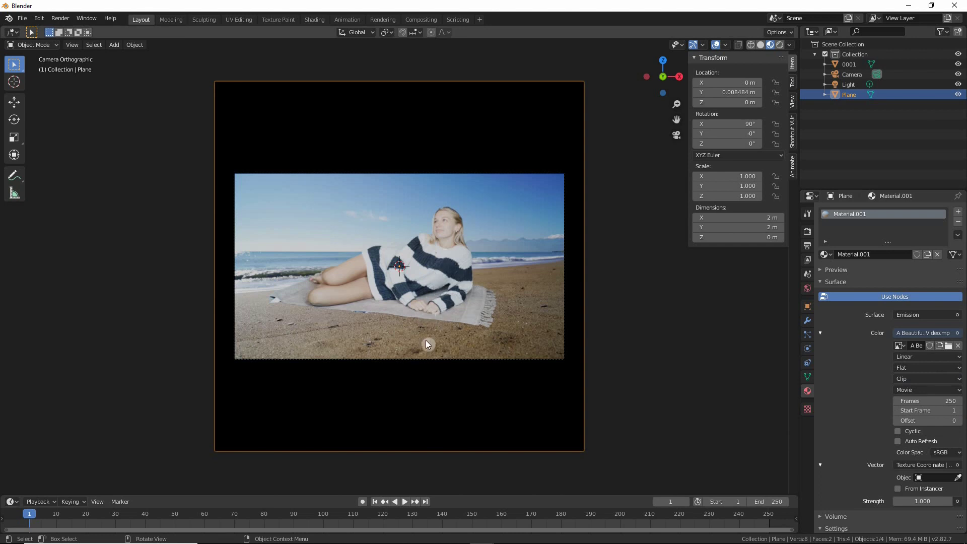
# Step: Scale the keyed image plane 0001 up to 1.150
pyautogui.click(851, 65)
pyautogui.press('s')
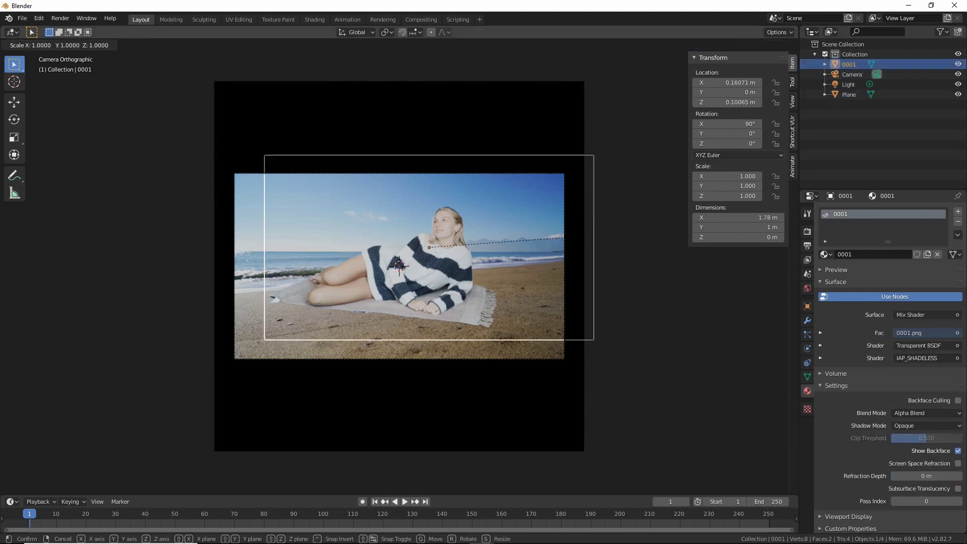
pyautogui.click(517, 242)
# Step: Lower the keyed image plane to about Z -0.096 m and shift it along X to about 0.272 m
pyautogui.press('g')
pyautogui.press('z')
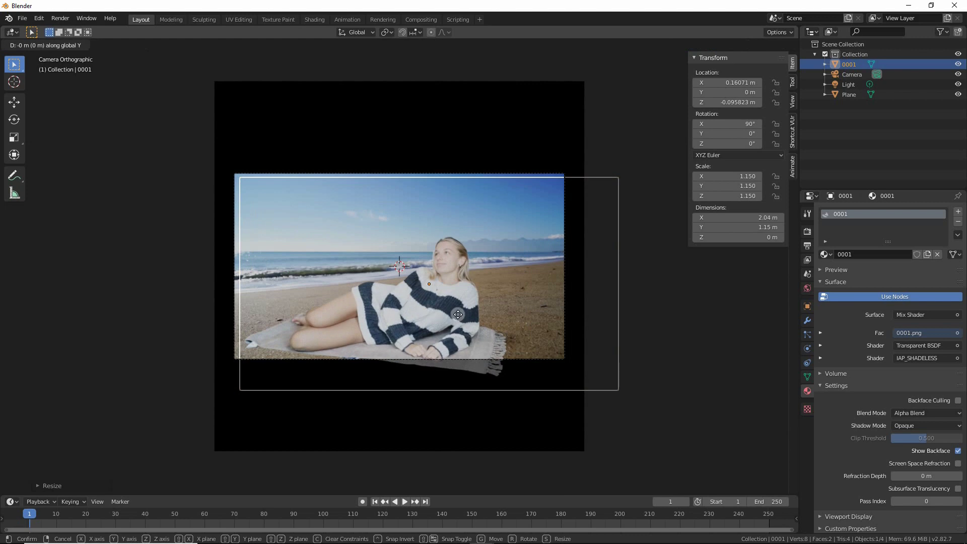
pyautogui.click(458, 314)
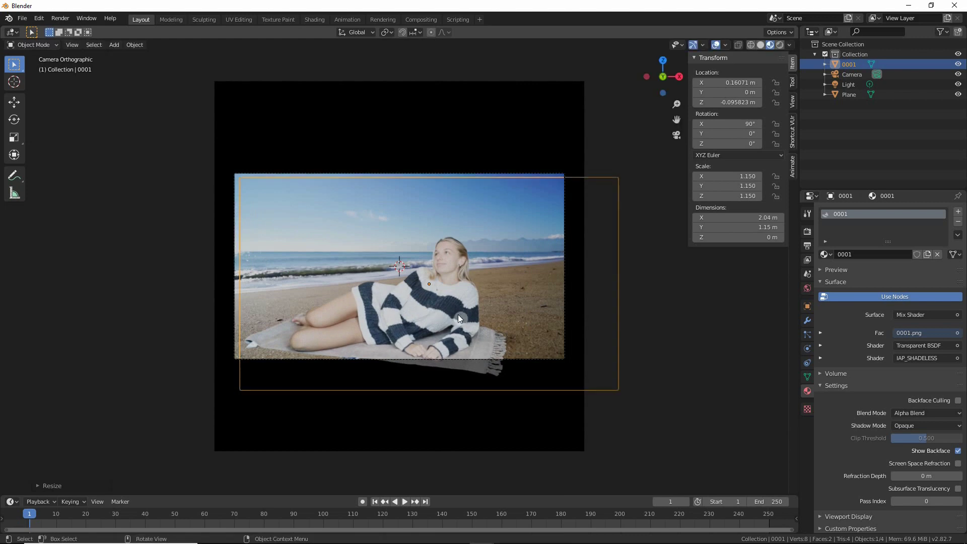
pyautogui.press('g')
pyautogui.press('x')
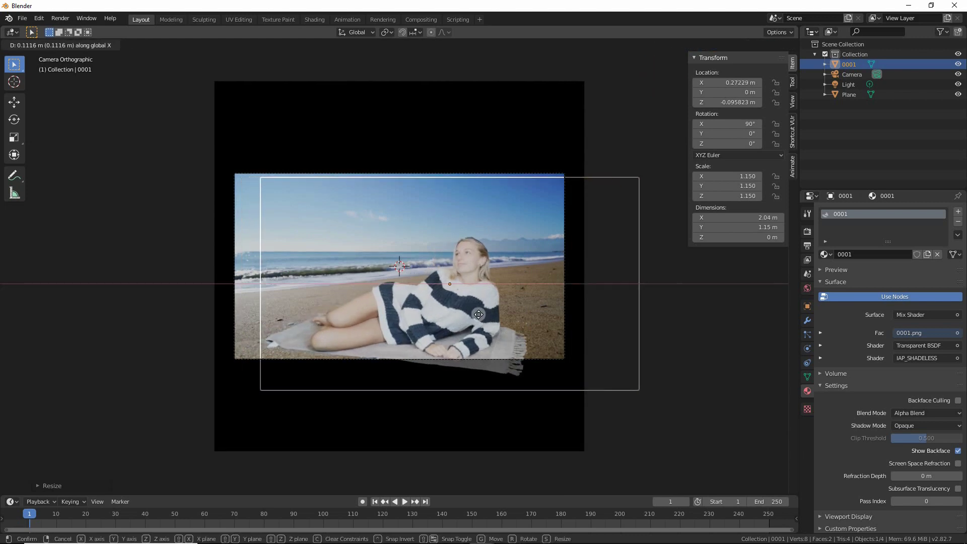
pyautogui.click(478, 314)
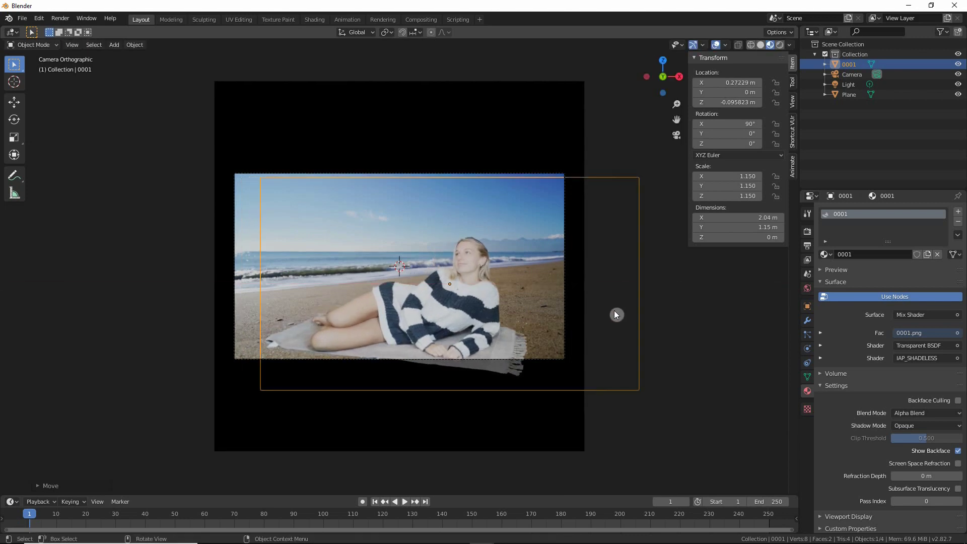
# Step: Rotate the keyed image plane to -4.89° about Y and lower it slightly to about Z -0.109 m
pyautogui.press('r')
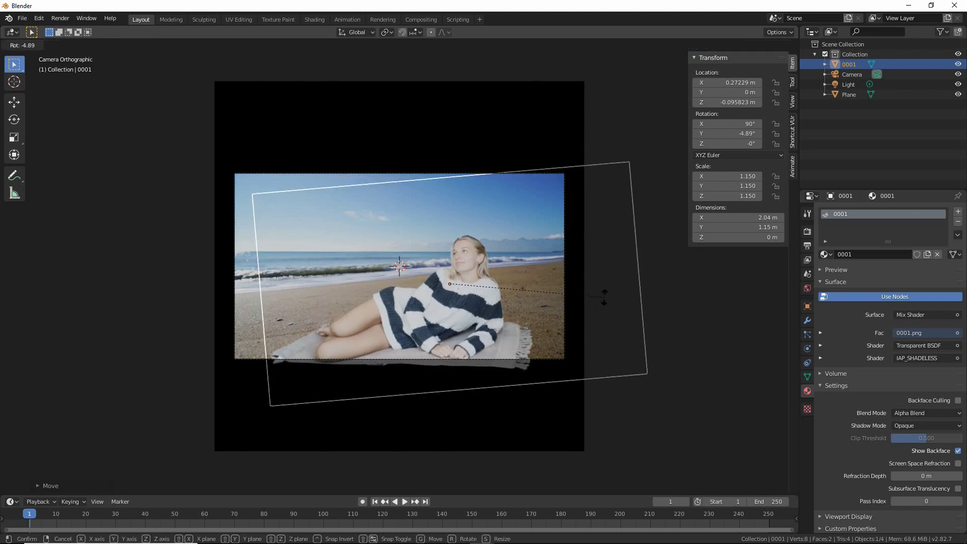
pyautogui.click(604, 297)
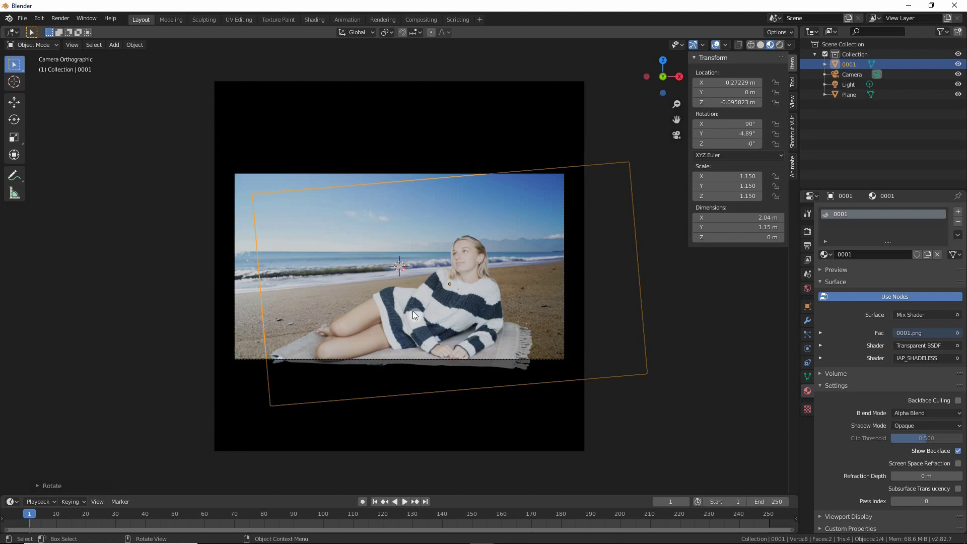
pyautogui.press('g')
pyautogui.press('z')
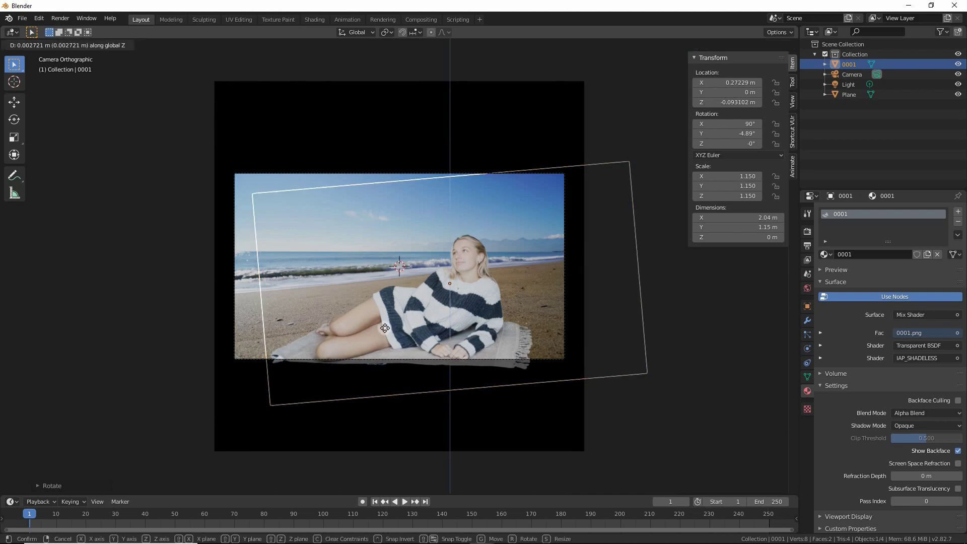
pyautogui.click(386, 331)
pyautogui.scroll(4, 375, 371)
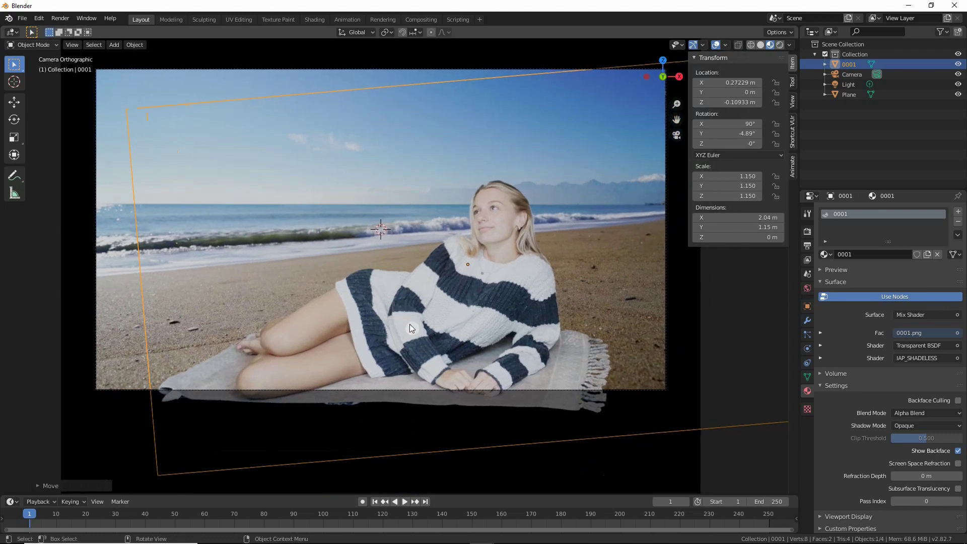
# Step: Render the current frame to check the woman composited over the beach background
pyautogui.press('F12')
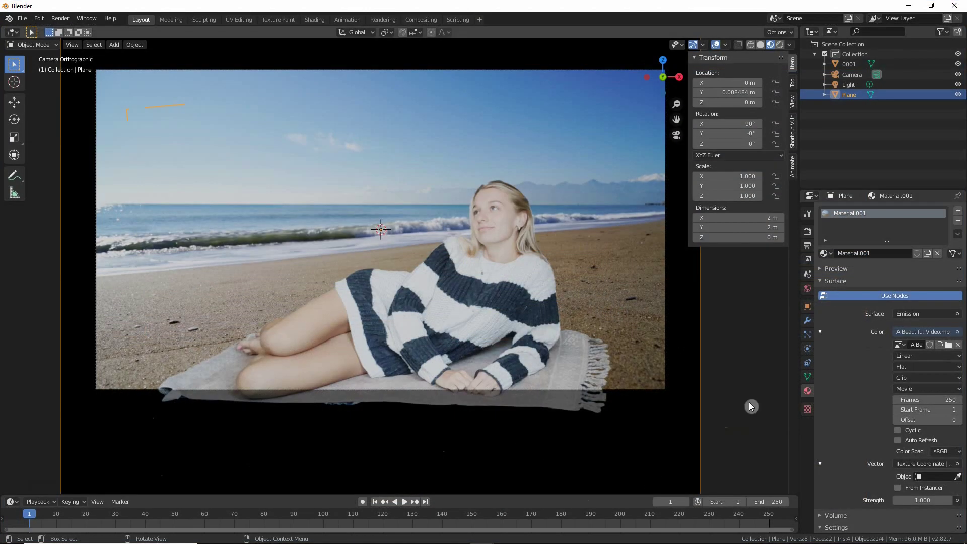
pyautogui.click(733, 409)
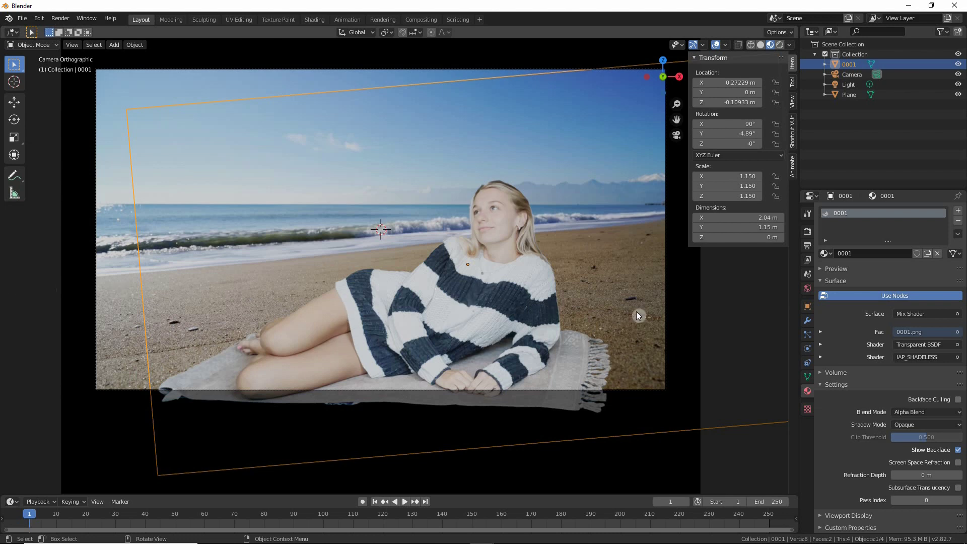
# Step: Add two view layers, naming the first with the woman's short name and the second Shadows
pyautogui.click(856, 135)
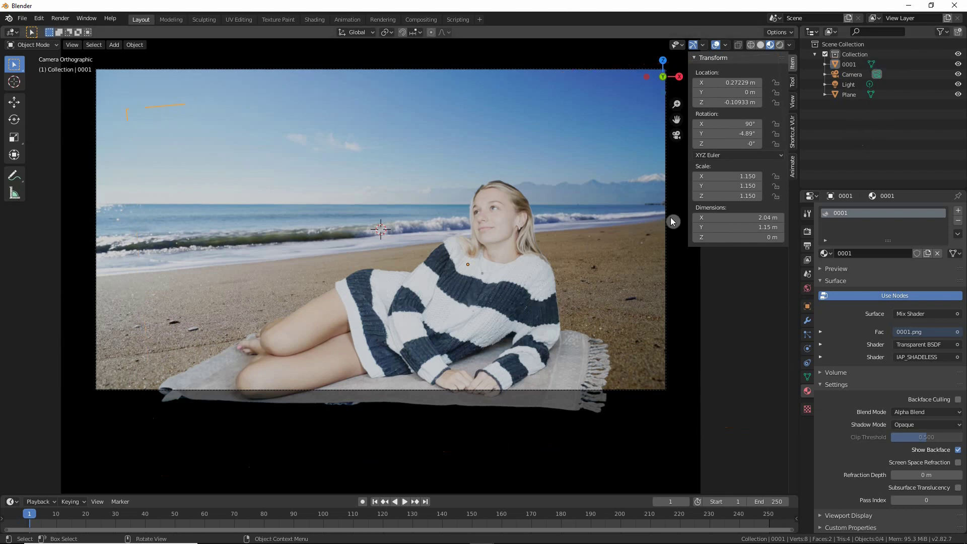
pyautogui.click(946, 17)
pyautogui.write('Nata')
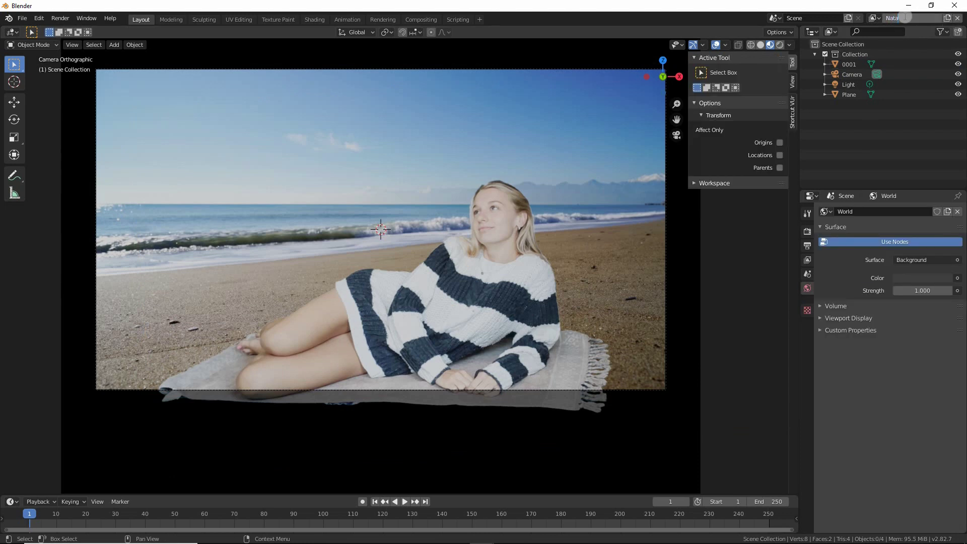
pyautogui.press('Return')
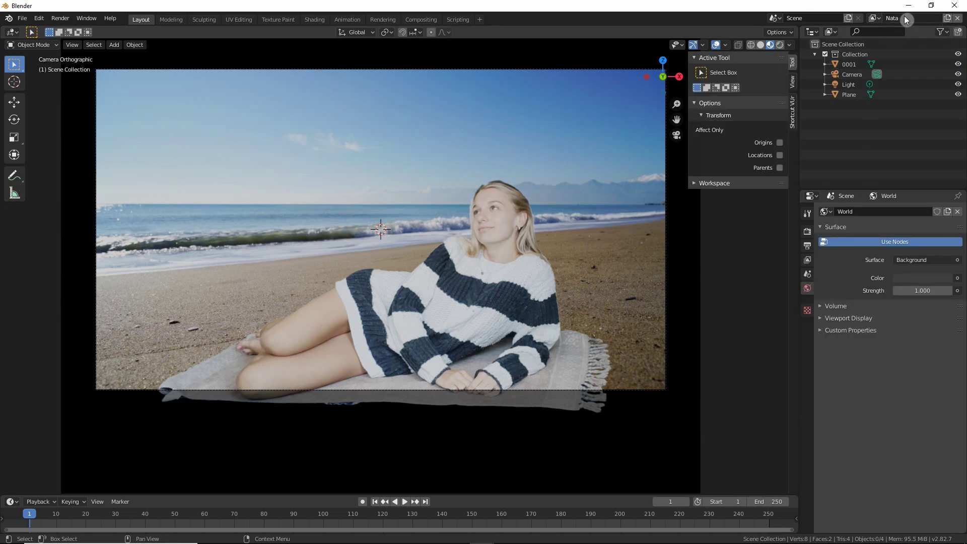
pyautogui.click(949, 20)
pyautogui.click(914, 21)
pyautogui.write('Shadows')
pyautogui.press('Return')
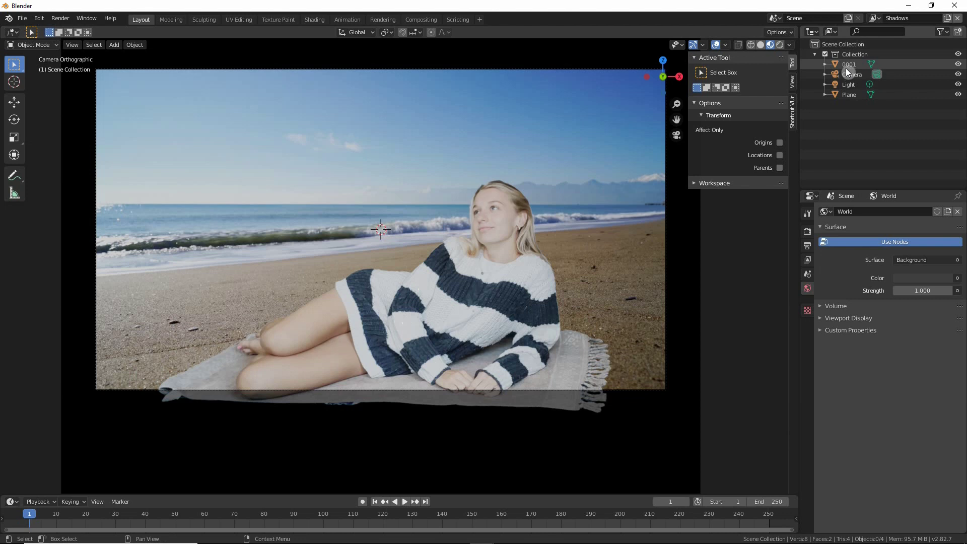
# Step: In the original View Layer, rename object 0001 with the woman's first name and the background Plane as Environment
pyautogui.click(873, 18)
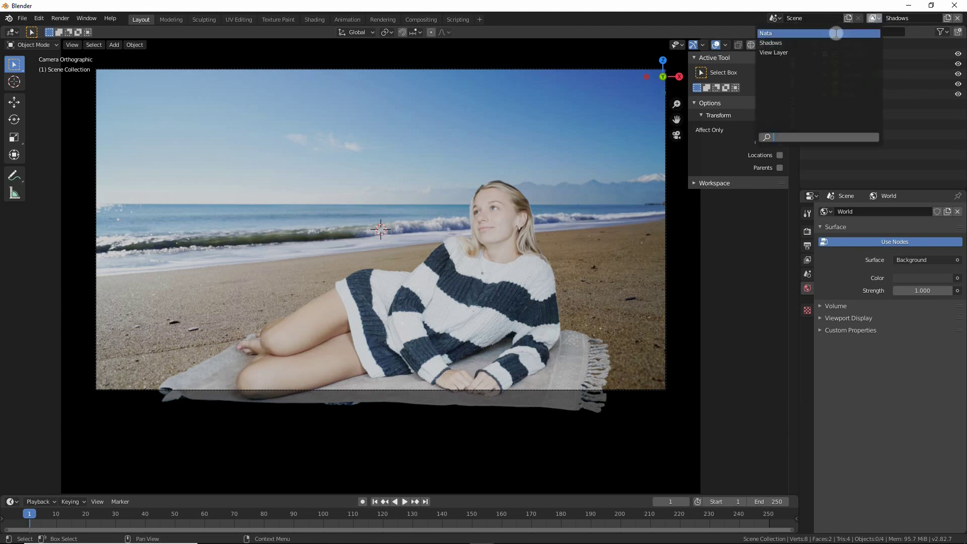
pyautogui.click(817, 52)
pyautogui.click(853, 65)
pyautogui.doubleClick(853, 67)
pyautogui.write('Natasha')
pyautogui.press('Return')
pyautogui.click(850, 95)
pyautogui.write('Environment')
pyautogui.press('Return')
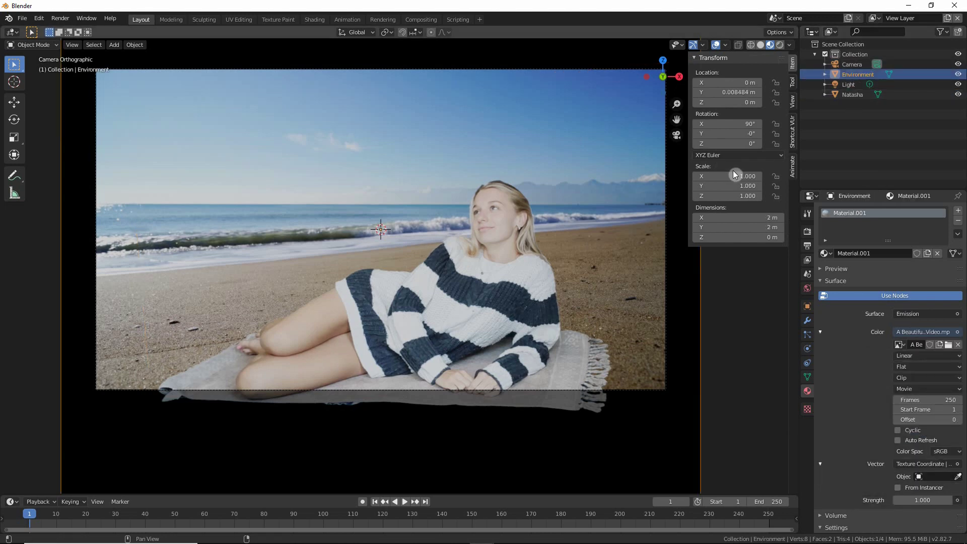
# Step: Move the woman's image plane into a new collection named with her short name
pyautogui.click(862, 94)
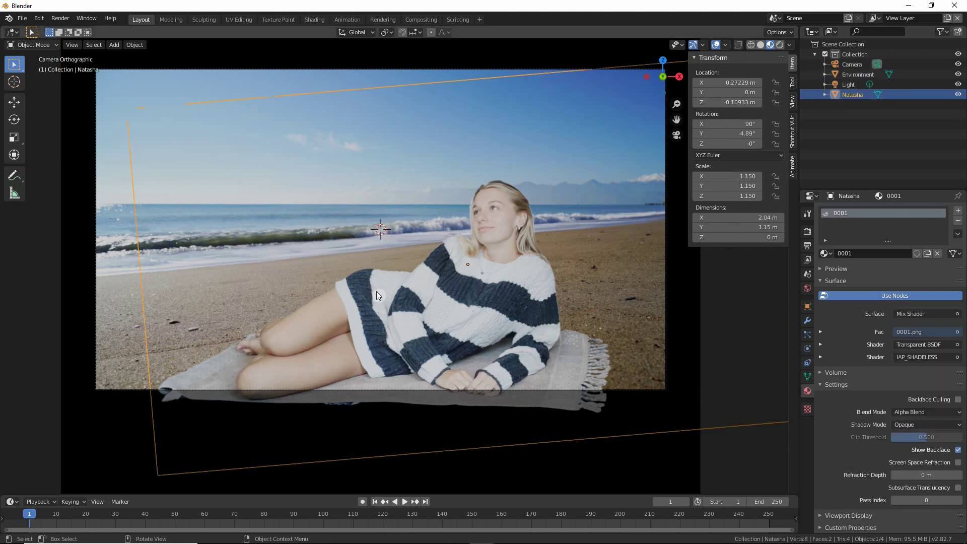
pyautogui.press('m')
pyautogui.click(342, 321)
pyautogui.write('Nata')
pyautogui.press('Return')
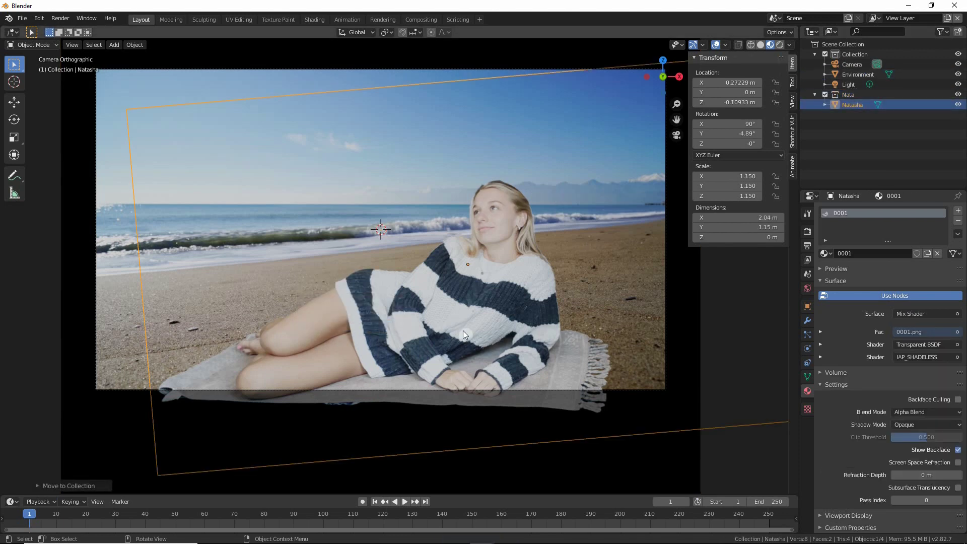
# Step: Add a mesh plane and lower it along Z to about -0.569 m, beneath the woman
pyautogui.hotkey('shift', 'a')
pyautogui.moveTo(462, 328)
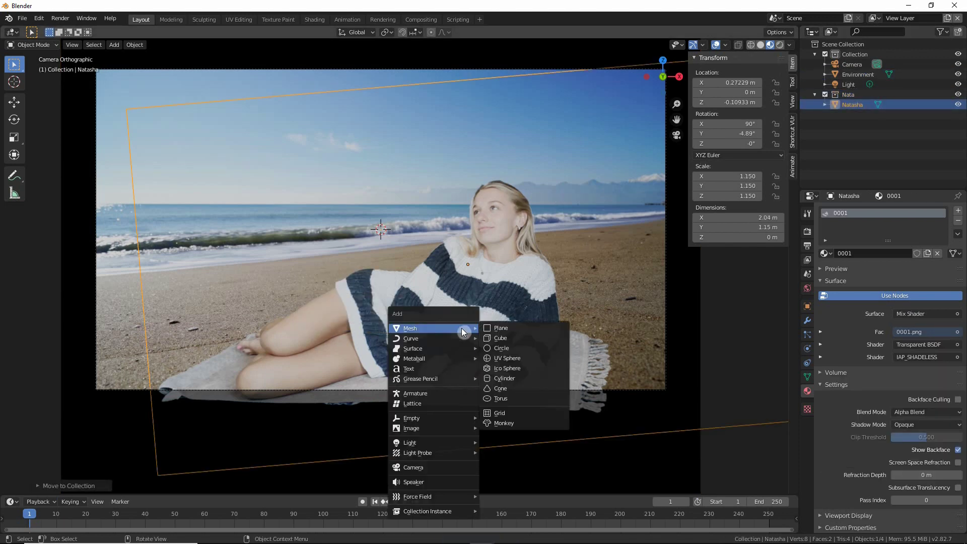
pyautogui.click(531, 328)
pyautogui.press('g')
pyautogui.press('z')
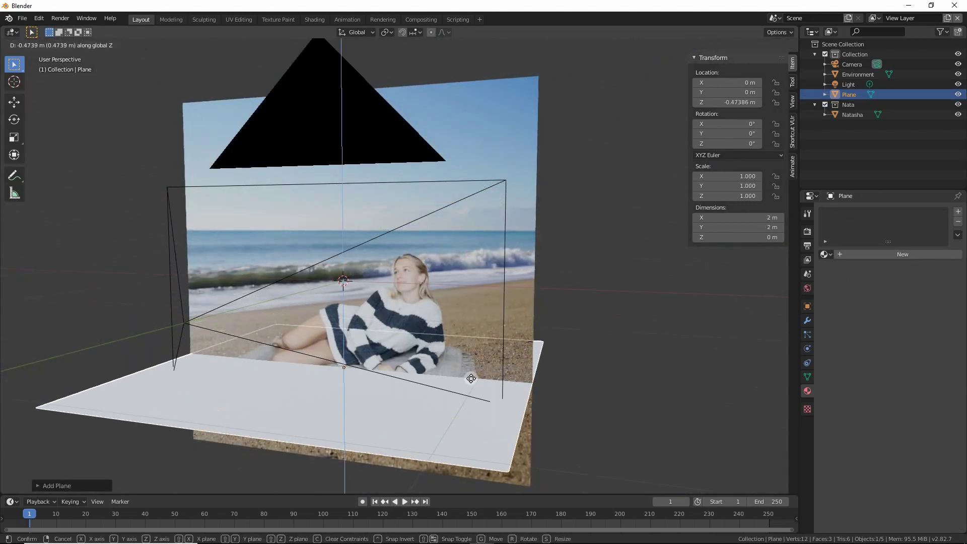
pyautogui.click(484, 399)
# Step: Tilt the new ground plane to about 17.5° around the X axis
pyautogui.moveTo(484, 399); pyautogui.dragTo(367, 331, button='middle')
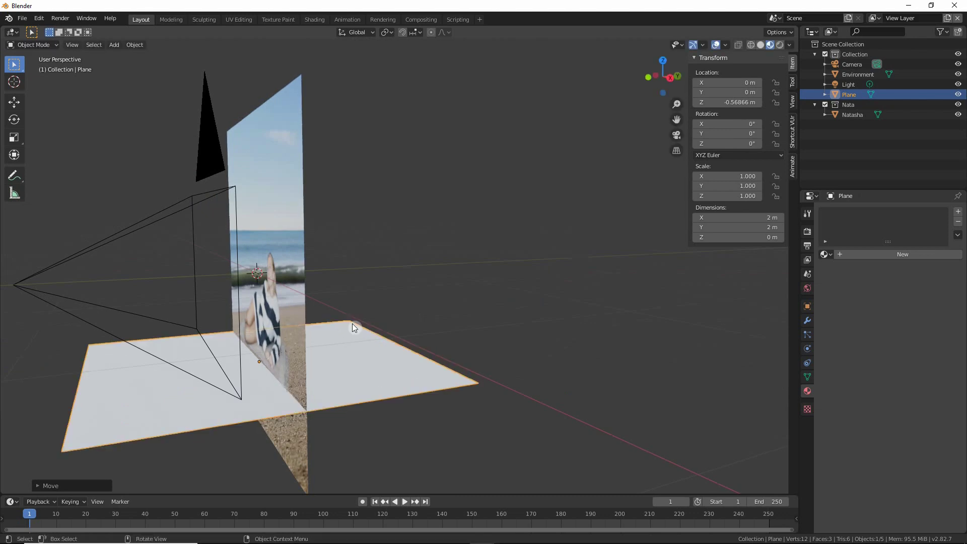
pyautogui.press('r')
pyautogui.press('x')
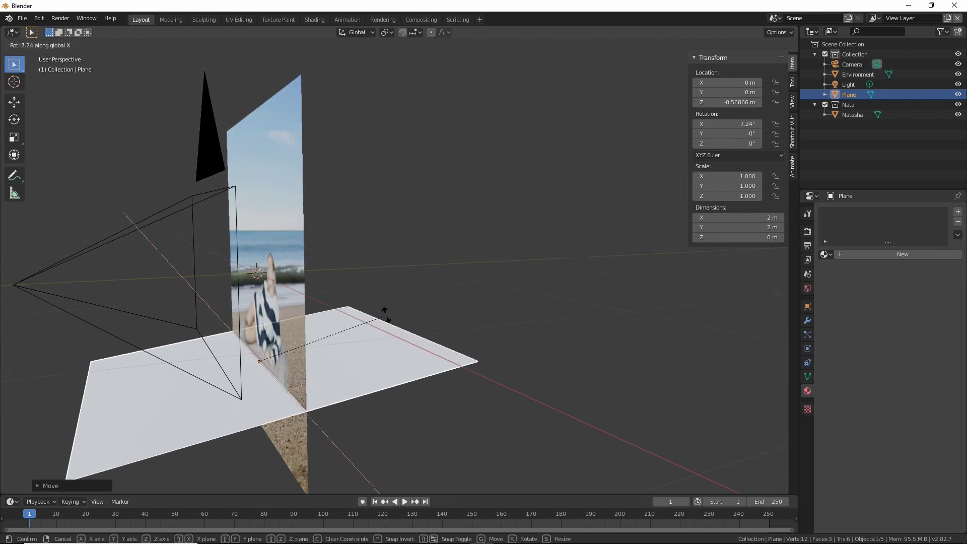
pyautogui.click(339, 316)
pyautogui.moveTo(339, 314); pyautogui.dragTo(375, 343, button='middle')
# Step: Set the render engine to Cycles with GPU Compute as the device
pyautogui.click(807, 245)
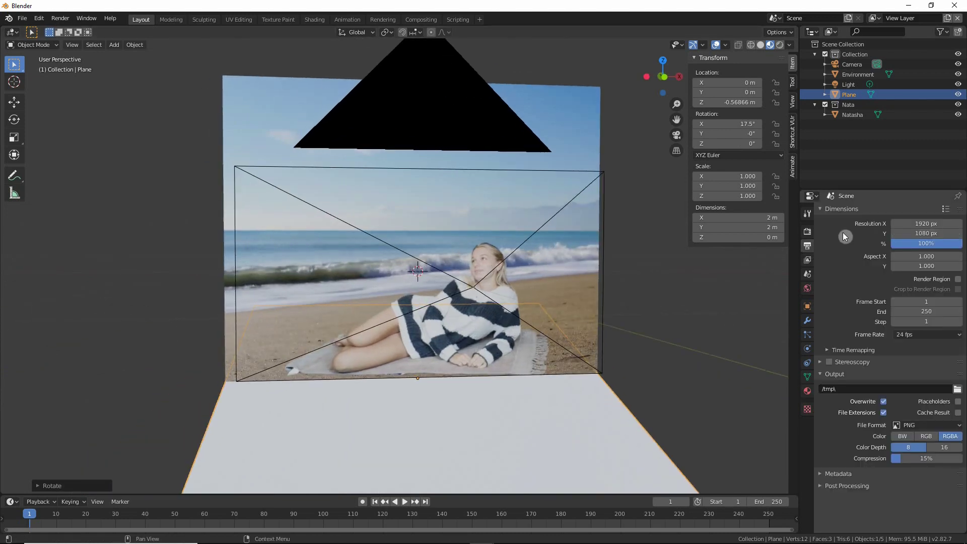
pyautogui.click(807, 231)
pyautogui.click(915, 210)
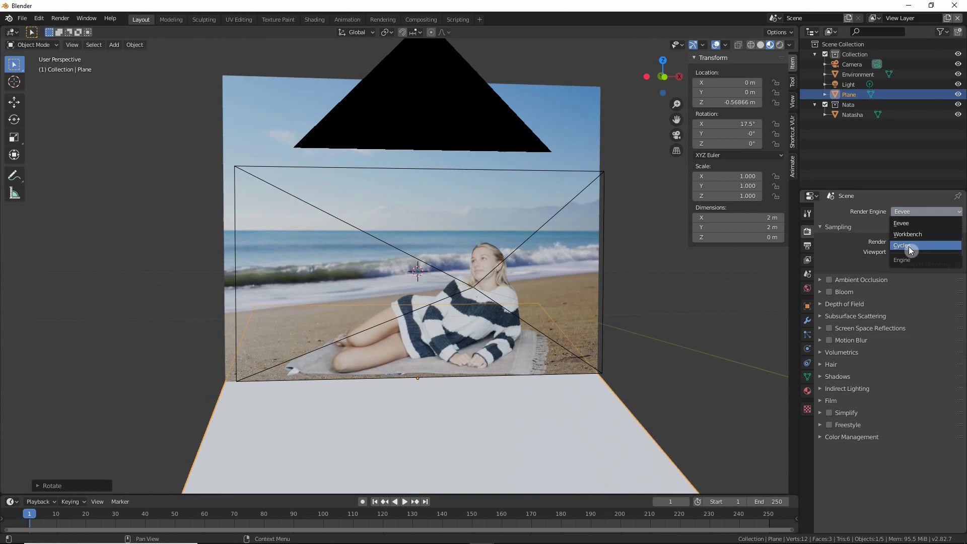
pyautogui.click(909, 247)
pyautogui.click(915, 237)
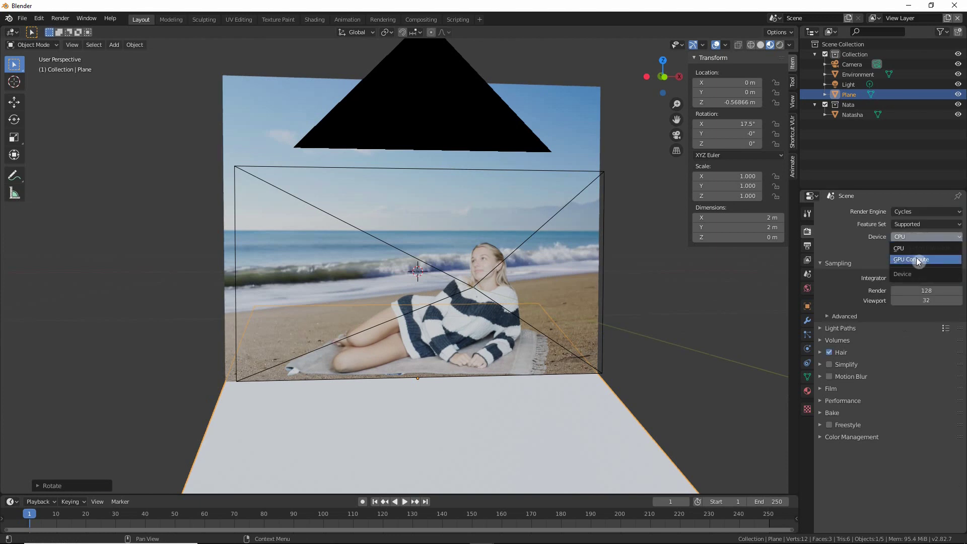
pyautogui.click(916, 259)
# Step: Rename the ground plane as Shadows Plane and make it a shadow catcher
pyautogui.moveTo(569, 281); pyautogui.dragTo(551, 280, button='middle')
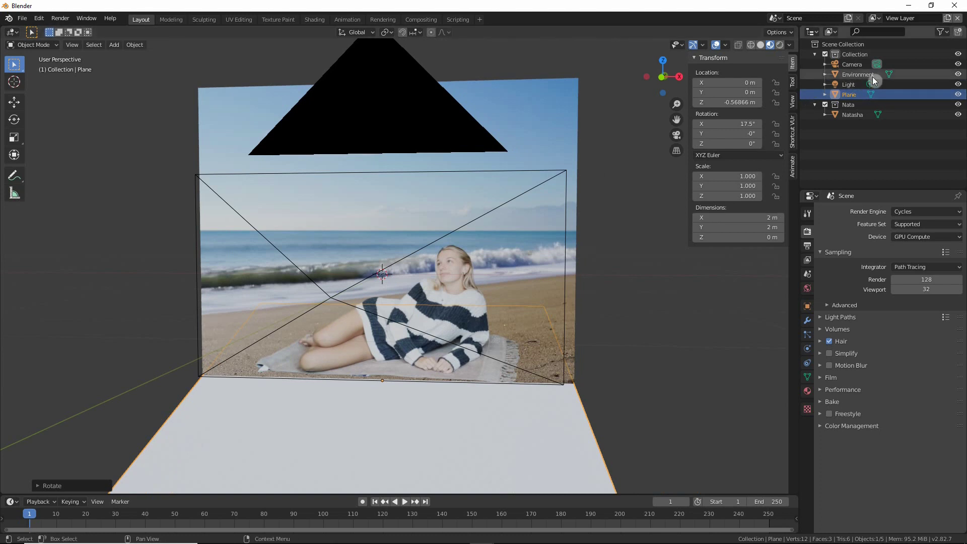
pyautogui.doubleClick(850, 94)
pyautogui.write('Shadows Plane')
pyautogui.press('Return')
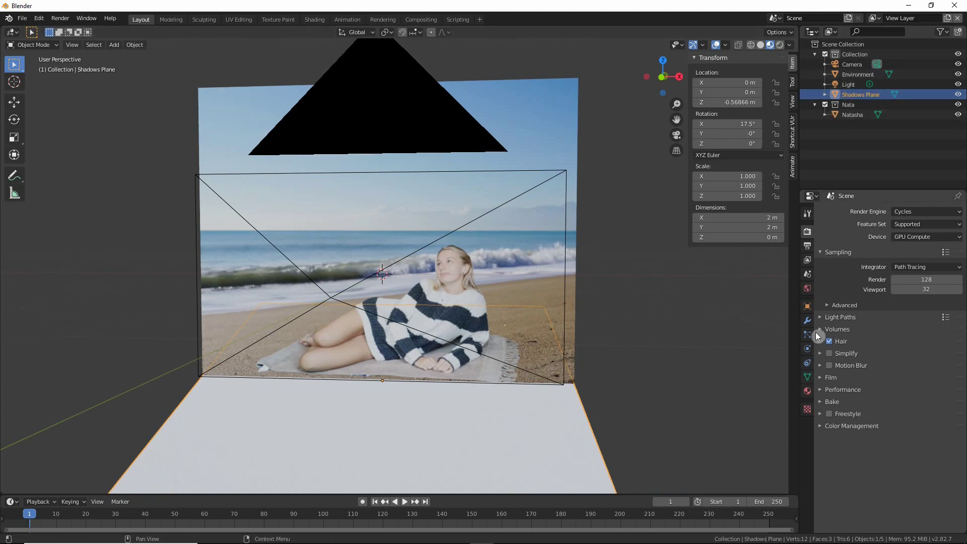
pyautogui.click(807, 306)
pyautogui.click(835, 427)
pyautogui.click(948, 443)
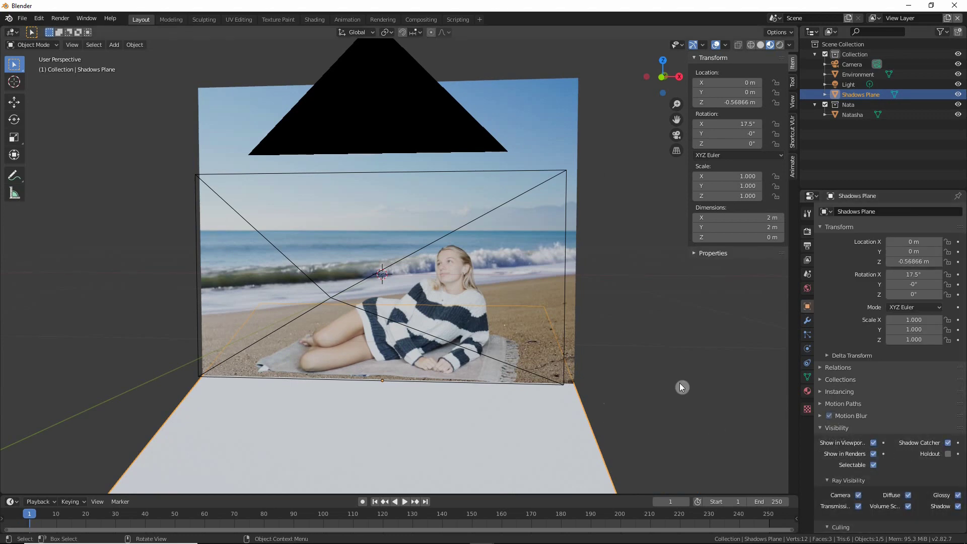
# Step: Clear the light's location to the origin and change its type to Sun
pyautogui.press('z')
pyautogui.moveTo(556, 319); pyautogui.dragTo(268, 419, button='middle')
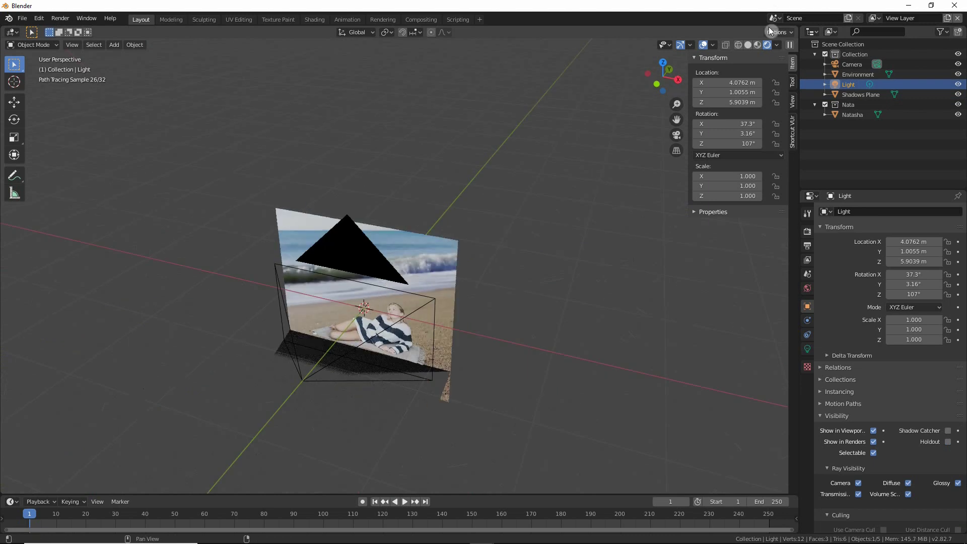
pyautogui.click(747, 44)
pyautogui.moveTo(529, 207); pyautogui.dragTo(397, 207, button='middle')
pyautogui.scroll(-5, 396, 207)
pyautogui.hotkey('alt', 'g')
pyautogui.scroll(5, 392, 272)
pyautogui.moveTo(393, 272); pyautogui.dragTo(307, 272, button='middle')
pyautogui.click(807, 349)
pyautogui.click(870, 254)
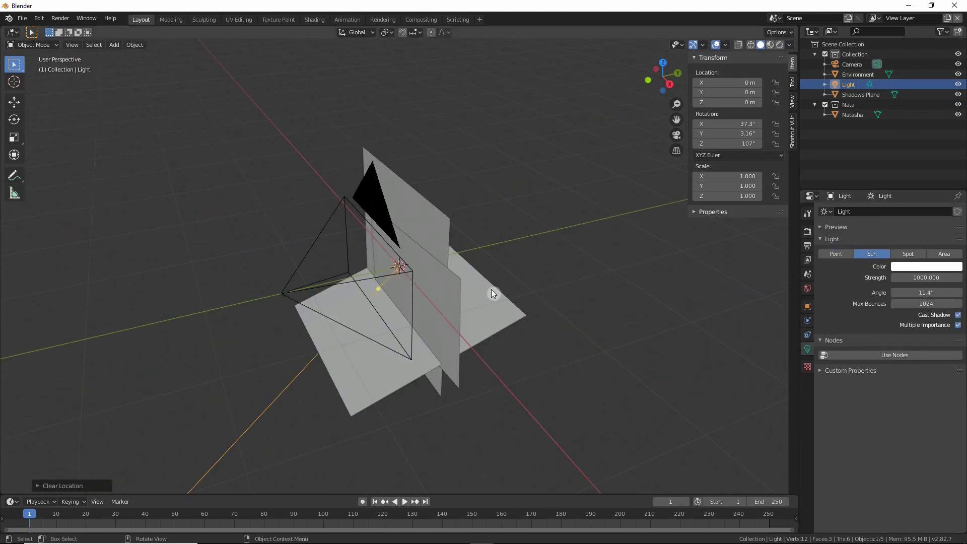
# Step: Move the Sun light to about X -1.28 m and Y -1.51 m, in front of and beside the image planes
pyautogui.moveTo(417, 254); pyautogui.dragTo(441, 252, button='middle')
pyautogui.press('g')
pyautogui.press('y')
pyautogui.click(333, 280)
pyautogui.keyDown('alt'); pyautogui.moveTo(352, 302); pyautogui.dragTo(457, 330, button='middle'); pyautogui.keyUp('alt')
pyautogui.press('g')
pyautogui.press('x')
pyautogui.click(306, 328)
# Step: Aim the Sun light at the planes, rotated about -43.2°, -69.3°, 95.8°, and preview it in the rendered camera view
pyautogui.hotkey('shift', 't')
pyautogui.moveTo(306, 328)
pyautogui.mouseDown(button='middle')
pyautogui.moveTo(364, 315)
pyautogui.moveTo(329, 328)
pyautogui.moveTo(345, 345)
pyautogui.moveTo(388, 313)
pyautogui.mouseUp(button='middle')
pyautogui.hotkey('shift', 't')
pyautogui.click(329, 329)
pyautogui.press('KP_0')
pyautogui.click(779, 45)
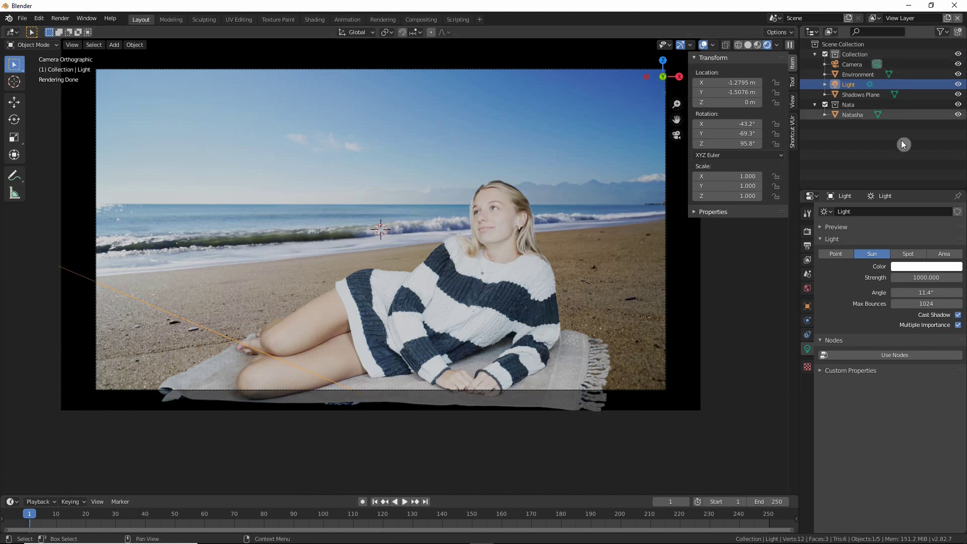
# Step: Move Shadows Plane into a new Shadows collection and the Light into the woman's collection
pyautogui.click(855, 95)
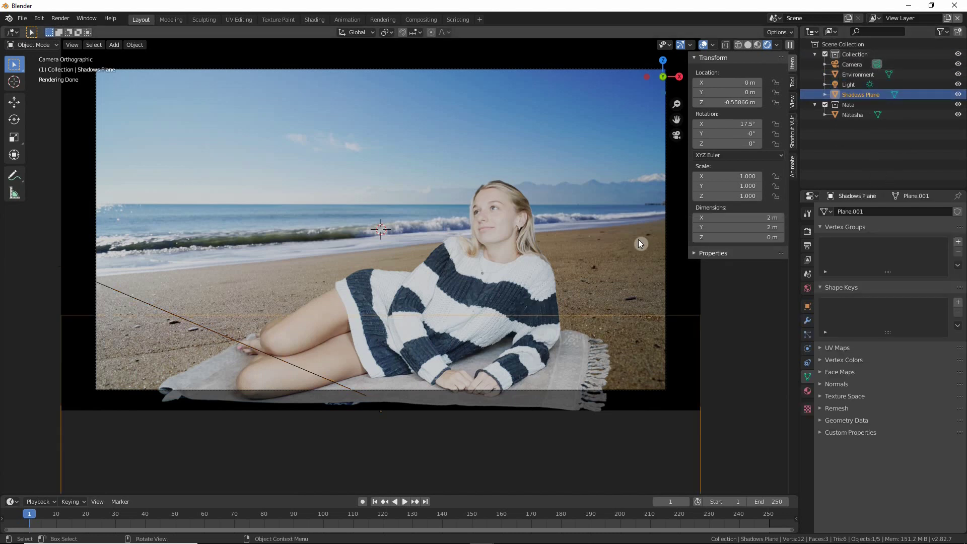
pyautogui.press('m')
pyautogui.click(497, 234)
pyautogui.write('Shadows')
pyautogui.press('Return')
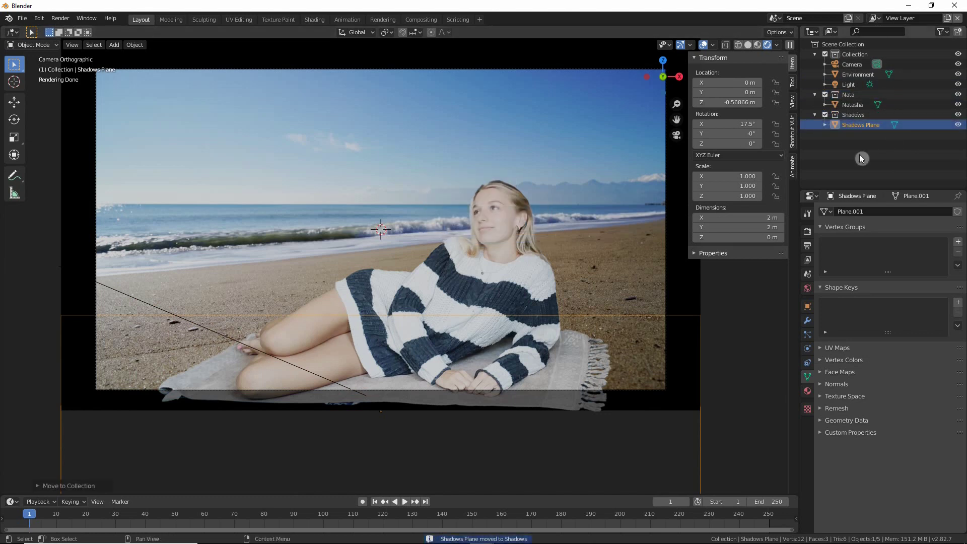
pyautogui.click(854, 84)
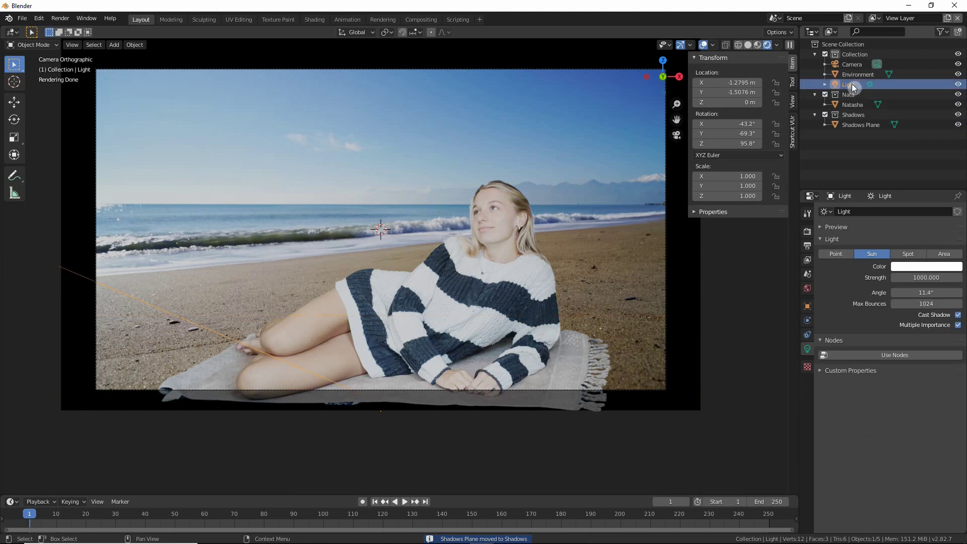
pyautogui.moveTo(852, 83); pyautogui.dragTo(851, 95)
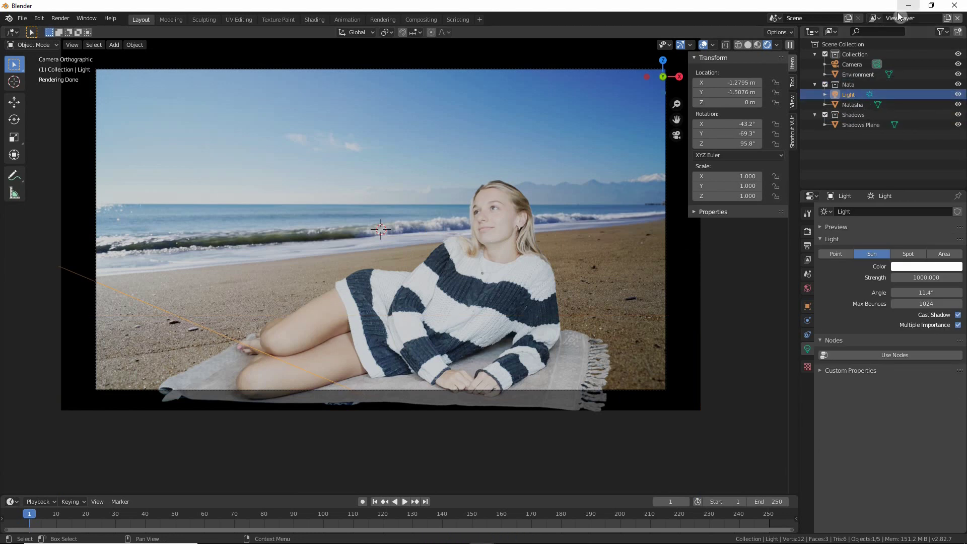
# Step: Exclude the woman's and Shadows collections from View Layer, and exclude Collection and Shadows from the woman's view layer
pyautogui.click(825, 85)
pyautogui.click(824, 94)
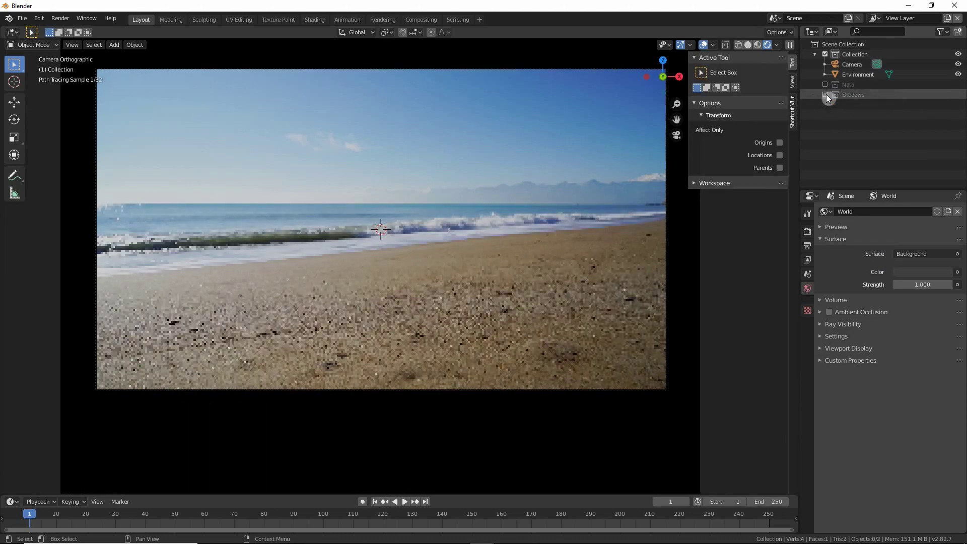
pyautogui.click(873, 18)
pyautogui.click(820, 36)
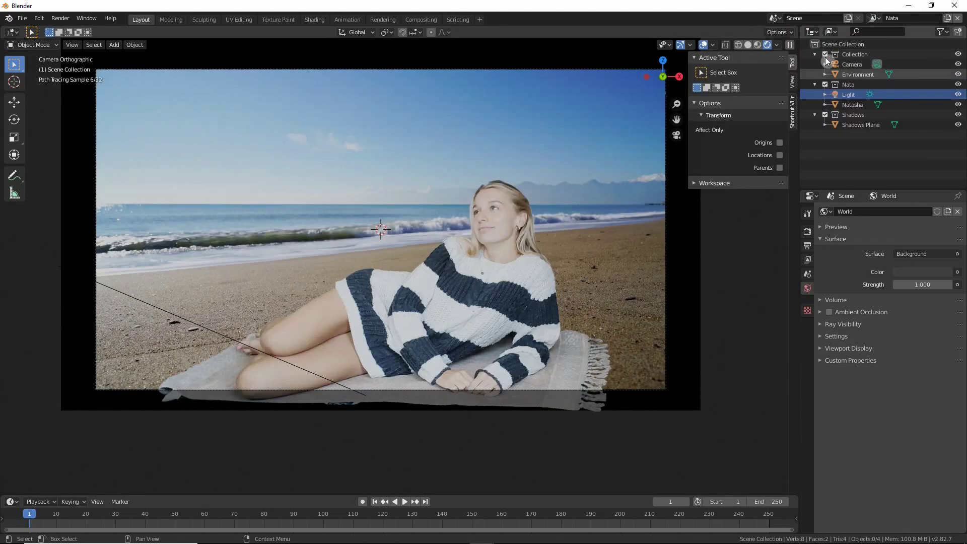
pyautogui.click(825, 55)
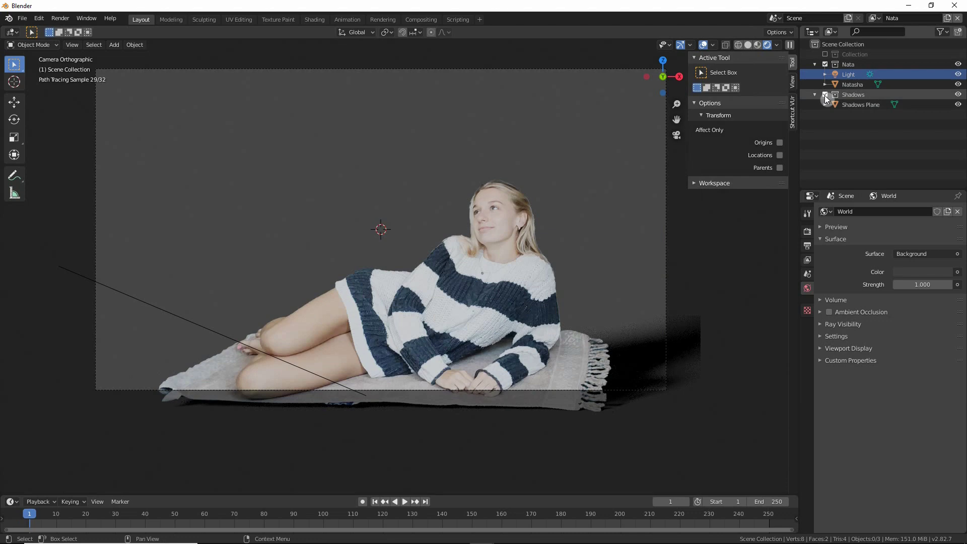
# Step: Exclude the main Collection from the Shadows view layer
pyautogui.click(874, 18)
pyautogui.click(808, 48)
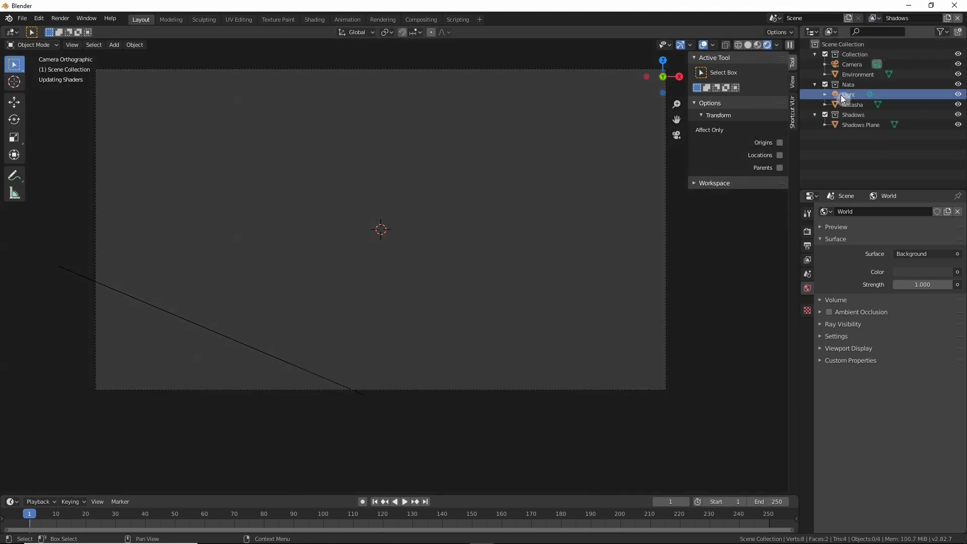
pyautogui.click(825, 54)
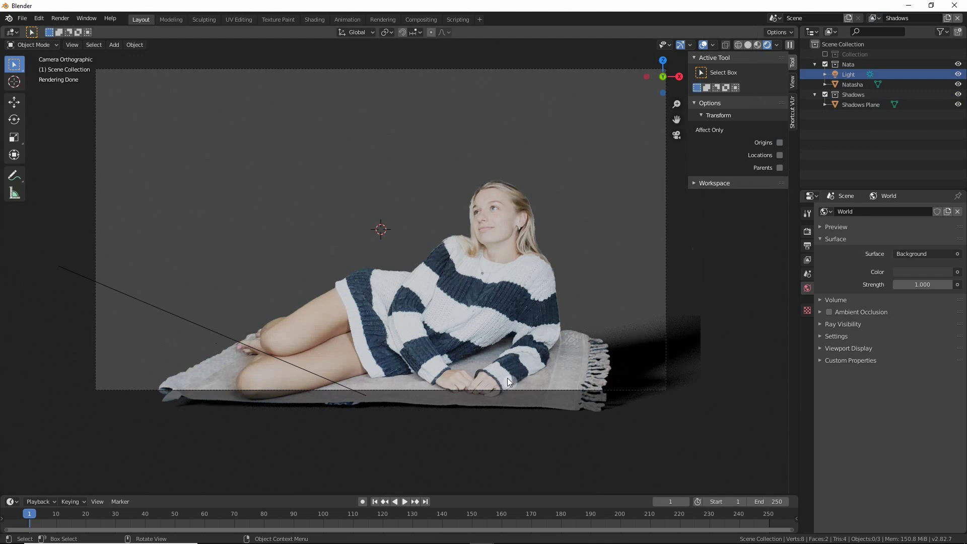
pyautogui.click(871, 288)
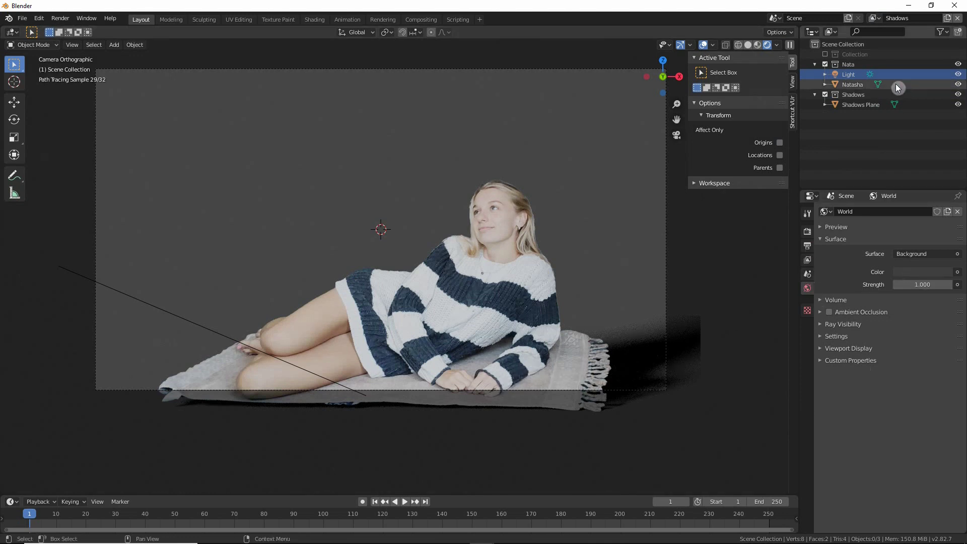
# Step: Reduce the Sun light's strength to 3.000 and enable nodes on it
pyautogui.click(851, 72)
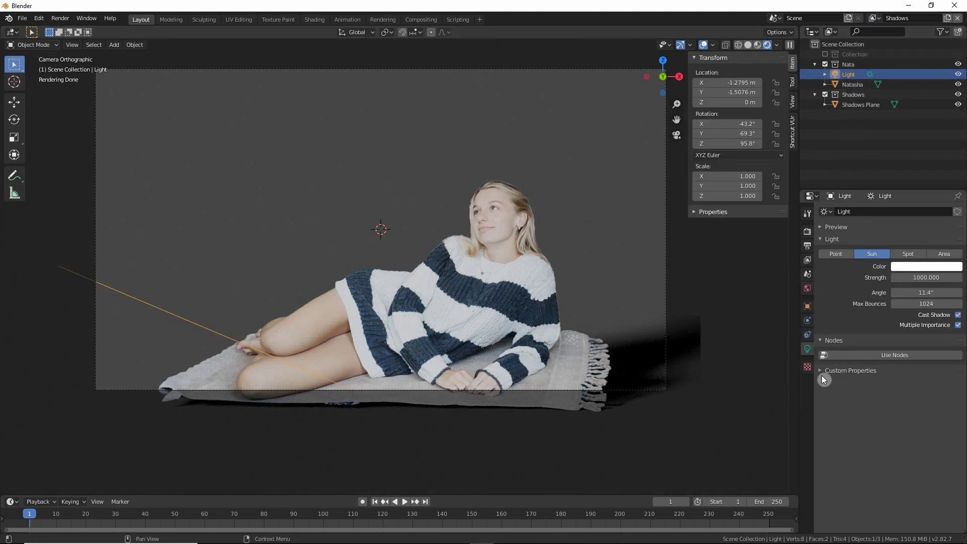
pyautogui.moveTo(926, 277); pyautogui.dragTo(912, 278)
pyautogui.click(930, 278)
pyautogui.write('300')
pyautogui.press('Return')
pyautogui.click(933, 280)
pyautogui.write('100')
pyautogui.press('Return')
pyautogui.click(933, 278)
pyautogui.write('30')
pyautogui.press('Return')
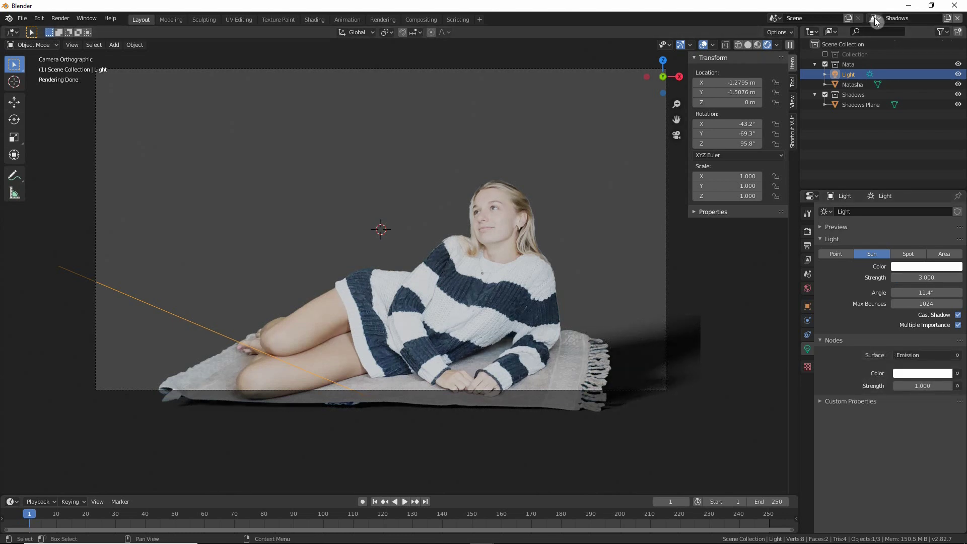
# Step: Check the woman's view layer and make View Layer the active view layer
pyautogui.click(874, 19)
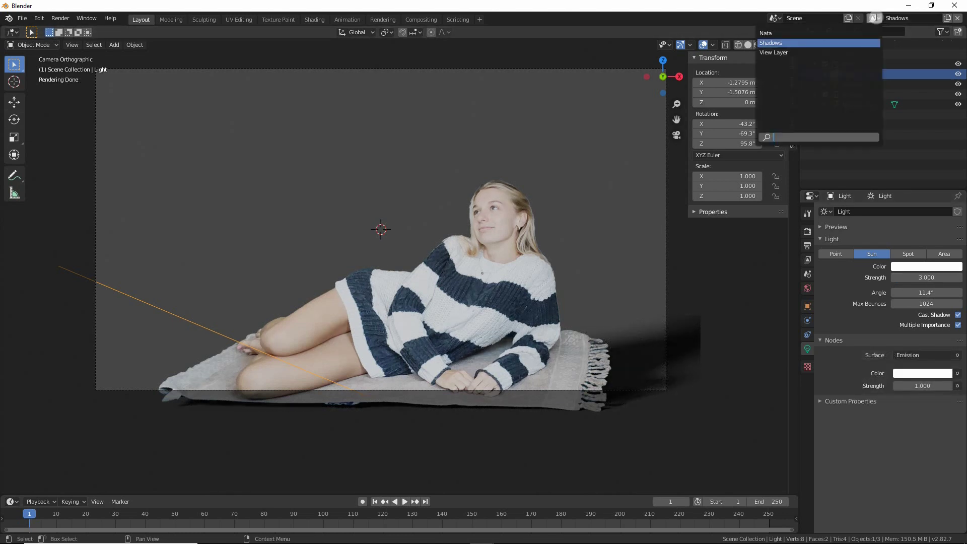
pyautogui.click(801, 34)
pyautogui.click(874, 19)
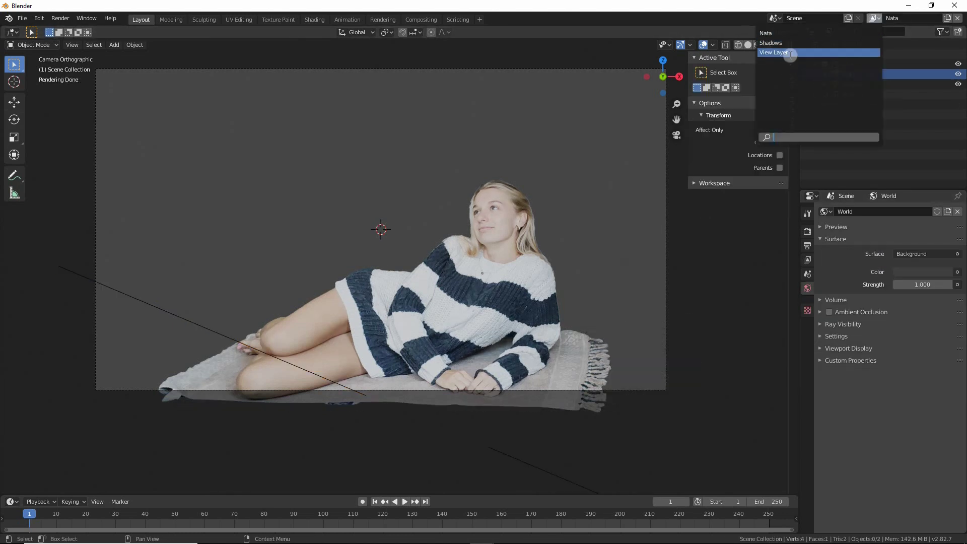
pyautogui.click(789, 52)
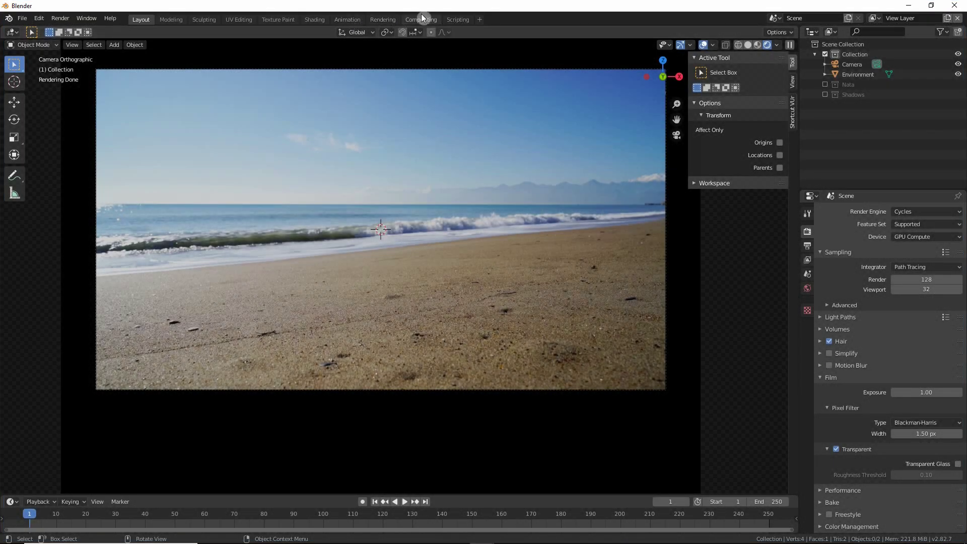
# Step: Enable nodes for compositing and space the Render Layers and Composite nodes apart
pyautogui.click(420, 20)
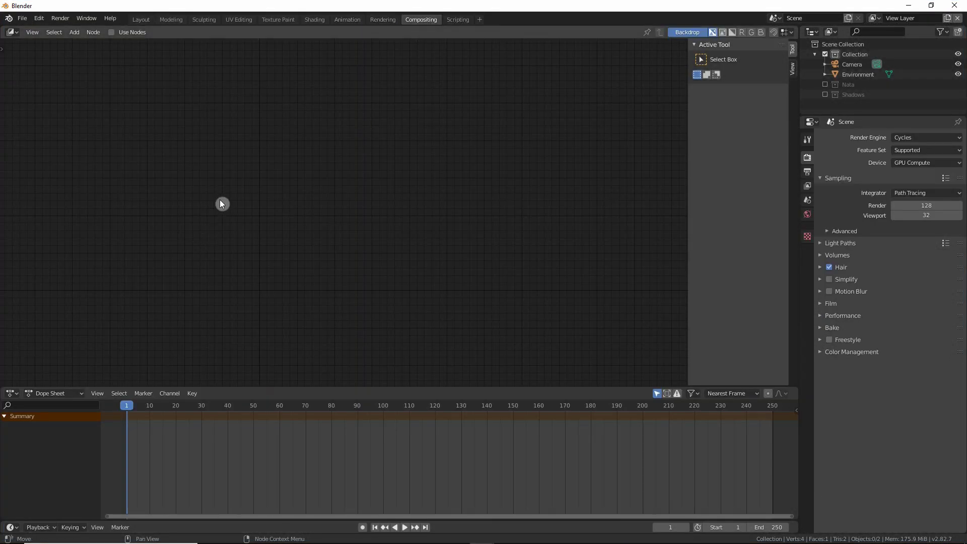
pyautogui.click(111, 32)
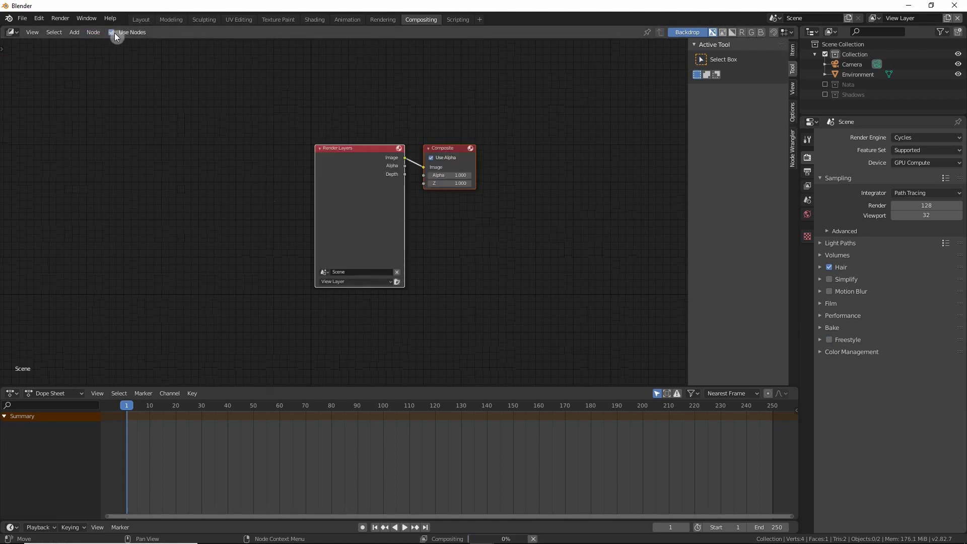
pyautogui.moveTo(345, 148); pyautogui.dragTo(215, 156)
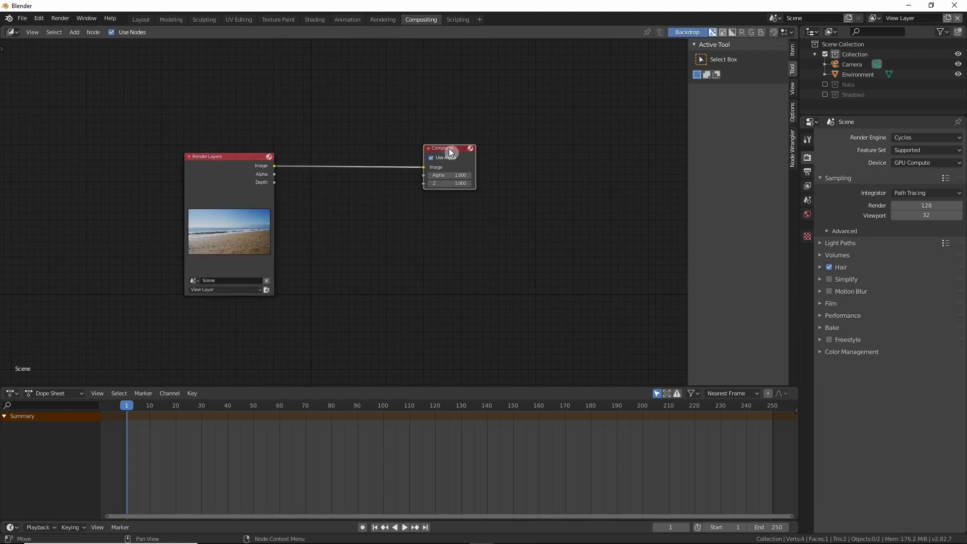
pyautogui.moveTo(449, 148); pyautogui.dragTo(487, 153)
pyautogui.click(305, 317)
# Step: Duplicate the Render Layers node twice, stacking the copies below the original
pyautogui.click(222, 168)
pyautogui.moveTo(251, 322); pyautogui.dragTo(233, 237, button='middle')
pyautogui.hotkey('shift', 'd')
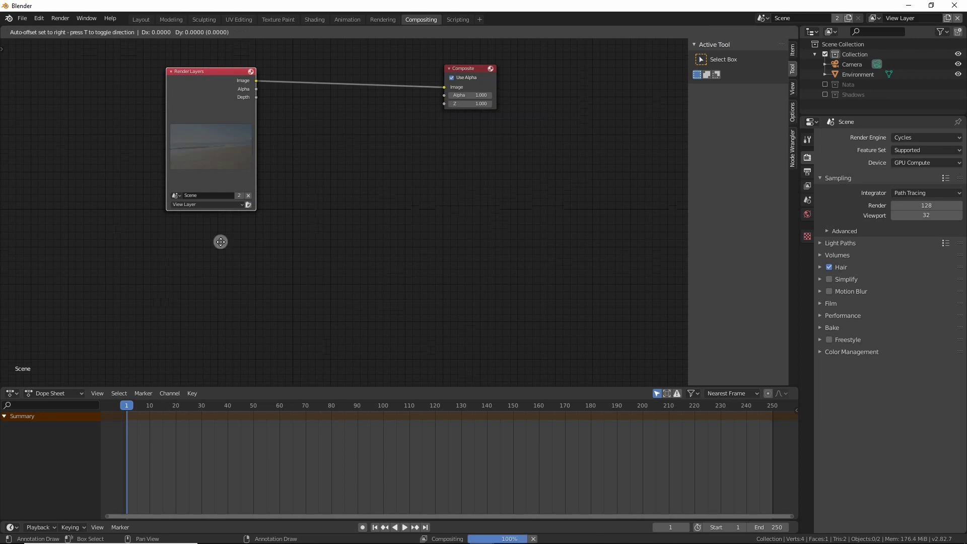
pyautogui.click(223, 52)
pyautogui.moveTo(300, 208); pyautogui.dragTo(272, 71, button='middle')
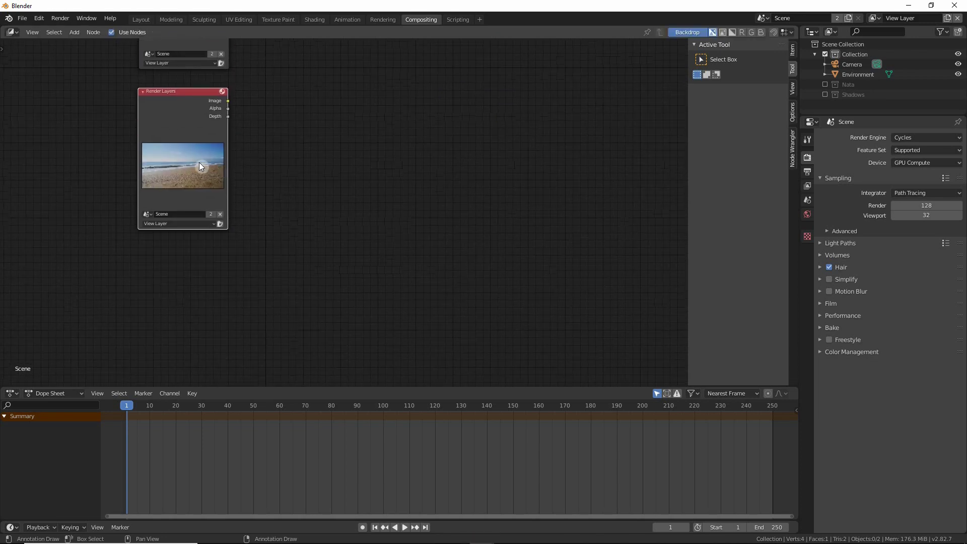
pyautogui.hotkey('shift', 'd')
pyautogui.click(196, 297)
pyautogui.moveTo(197, 254); pyautogui.dragTo(203, 291, button='middle')
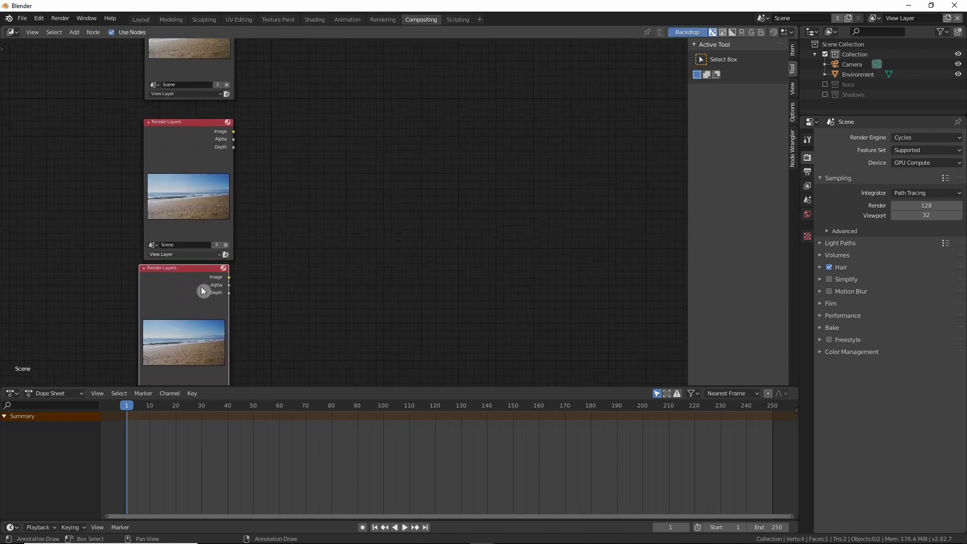
# Step: Set the second Render Layers node to the woman's view layer and the third to Shadows
pyautogui.click(194, 254)
pyautogui.click(174, 270)
pyautogui.moveTo(286, 331); pyautogui.dragTo(258, 242, button='middle')
pyautogui.click(134, 311)
pyautogui.click(129, 335)
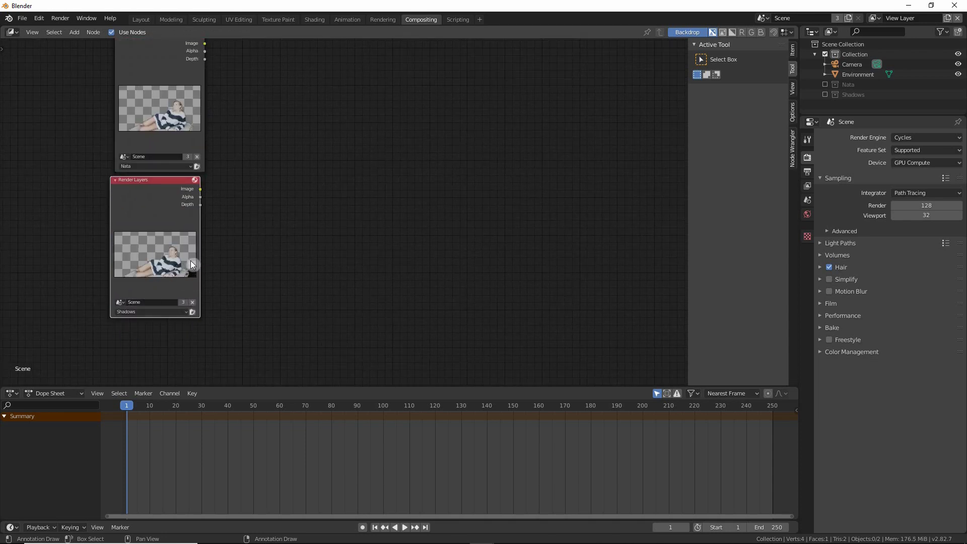
pyautogui.moveTo(317, 232); pyautogui.dragTo(290, 257, button='middle')
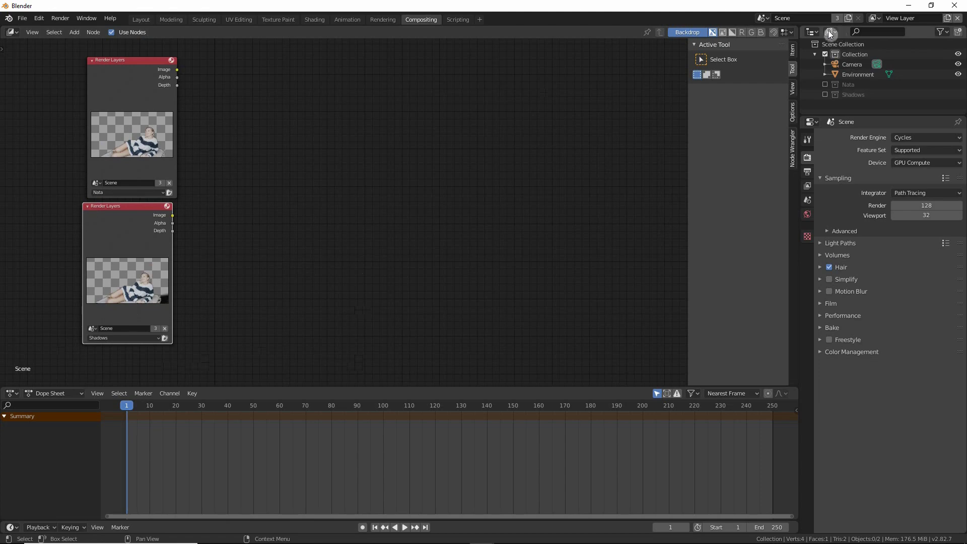
# Step: Set the woman's collection to Indirect Only in the Shadows view layer and render the image
pyautogui.click(137, 20)
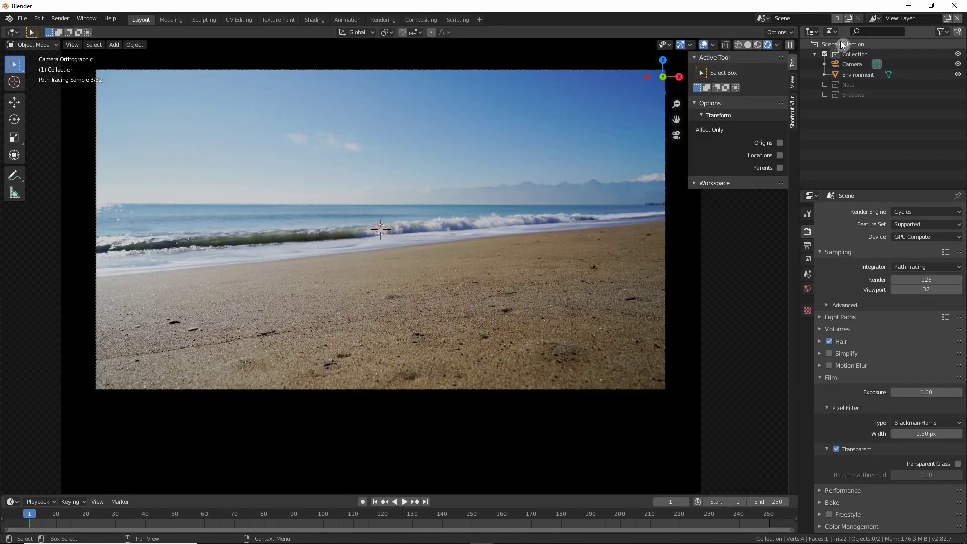
pyautogui.click(872, 18)
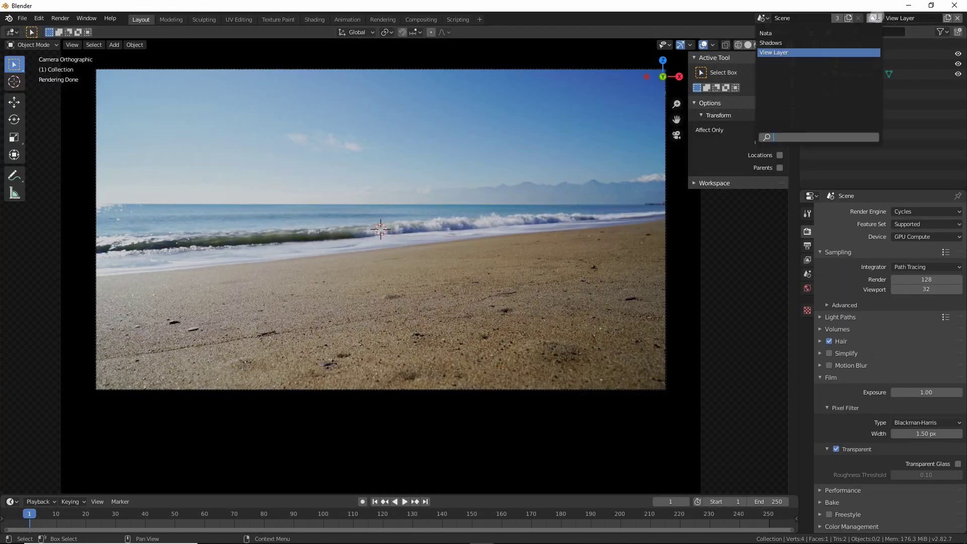
pyautogui.click(793, 44)
pyautogui.rightClick(850, 64)
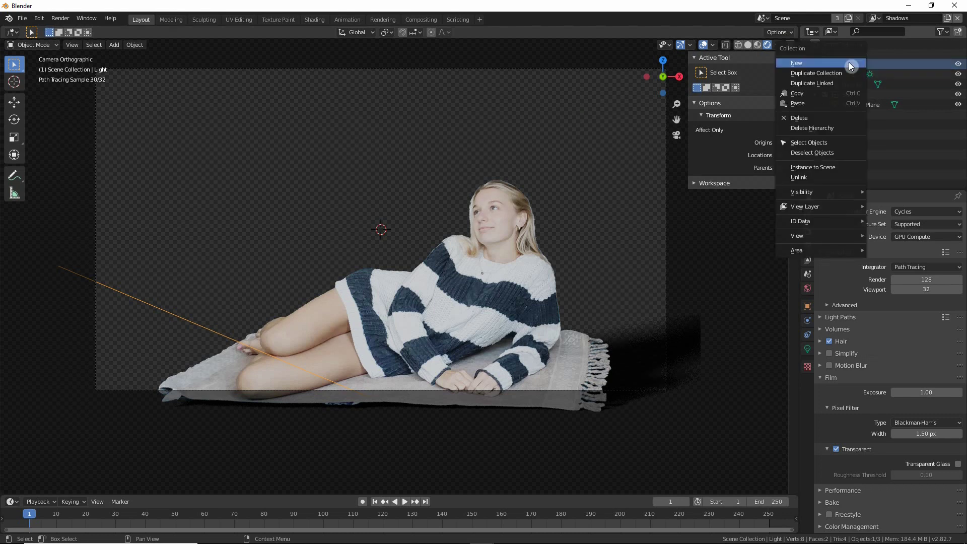
pyautogui.moveTo(813, 205)
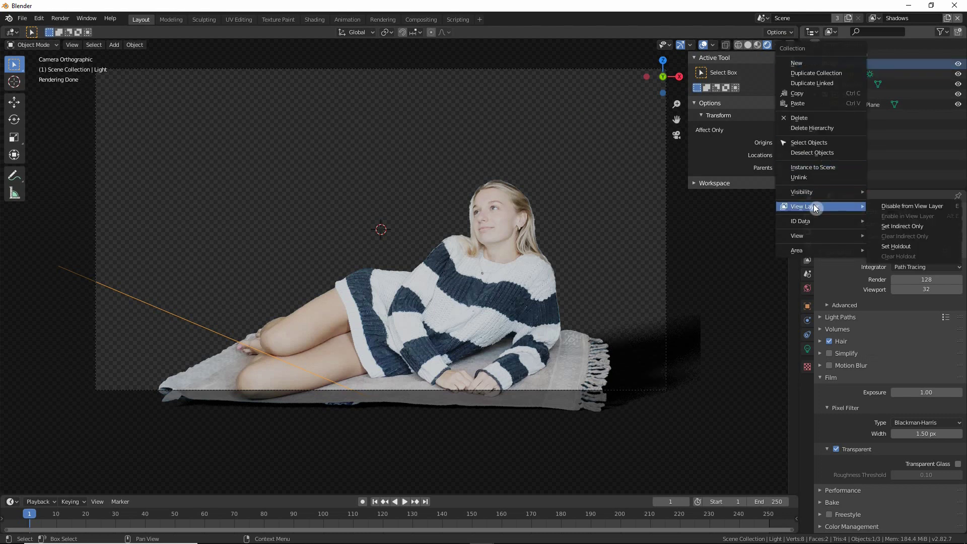
pyautogui.click(930, 225)
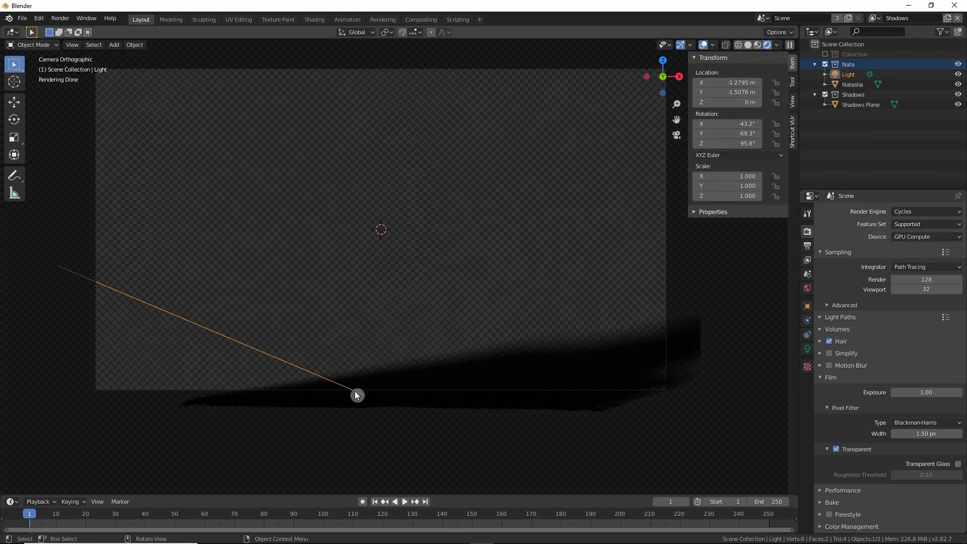
pyautogui.press('F12')
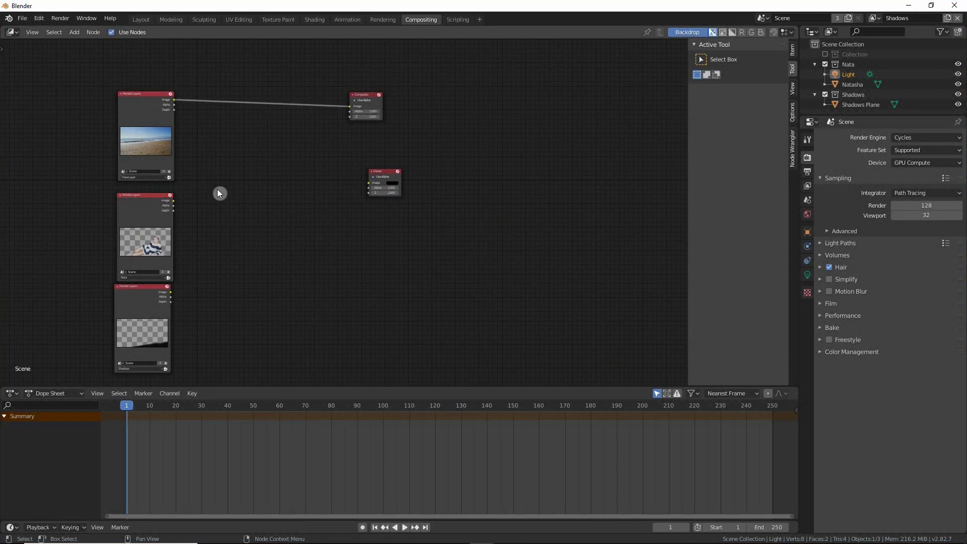
# Step: Add an Alpha Over node beside the woman's and Shadows Render Layers nodes
pyautogui.moveTo(227, 230); pyautogui.dragTo(289, 248, button='middle')
pyautogui.hotkey('shift', 'a')
pyautogui.click(285, 274)
pyautogui.write('alpha')
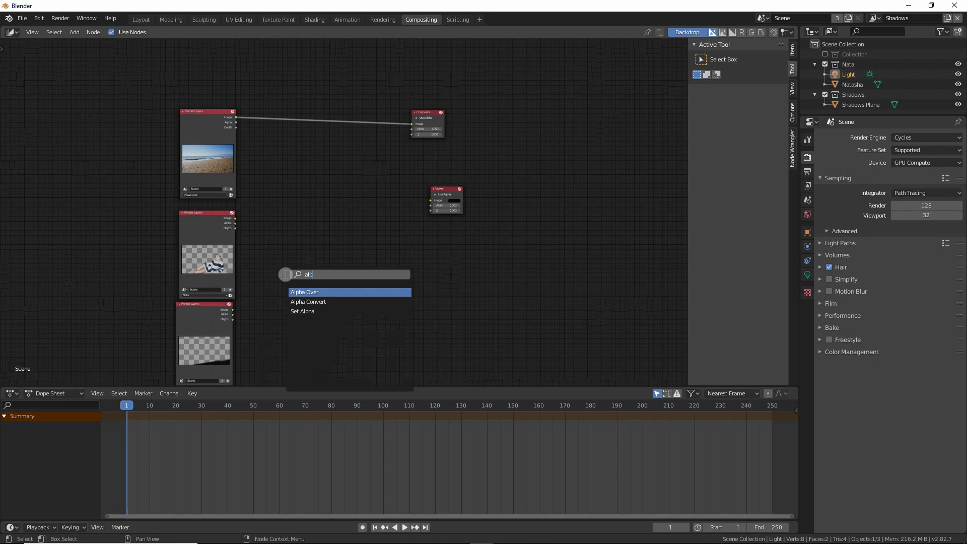
pyautogui.press('Return')
pyautogui.click(292, 257)
pyautogui.scroll(2, 314, 232)
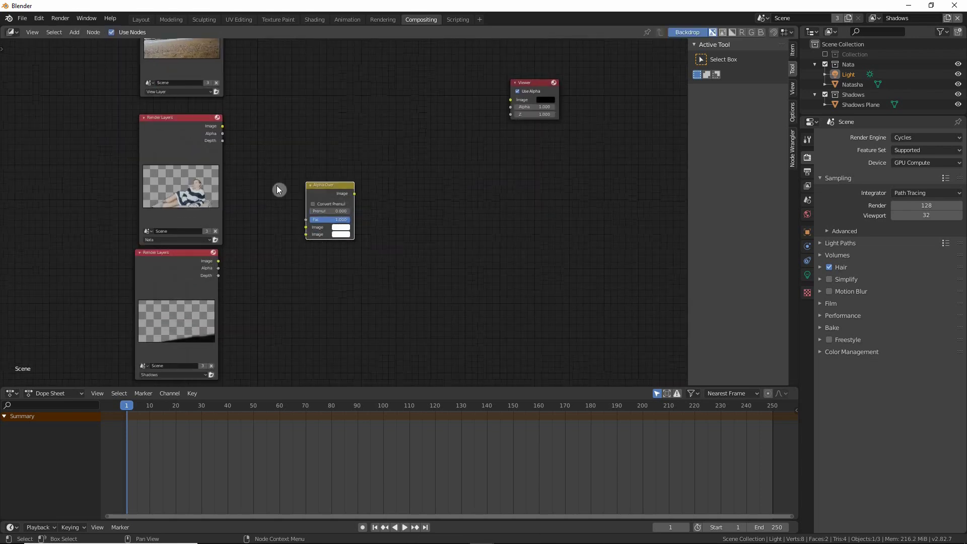
# Step: Layer the woman's image over the Shadows image in Alpha Over, preview it in the Viewer, and enable Convert Premul
pyautogui.moveTo(222, 126); pyautogui.dragTo(304, 234)
pyautogui.moveTo(218, 261); pyautogui.dragTo(305, 227)
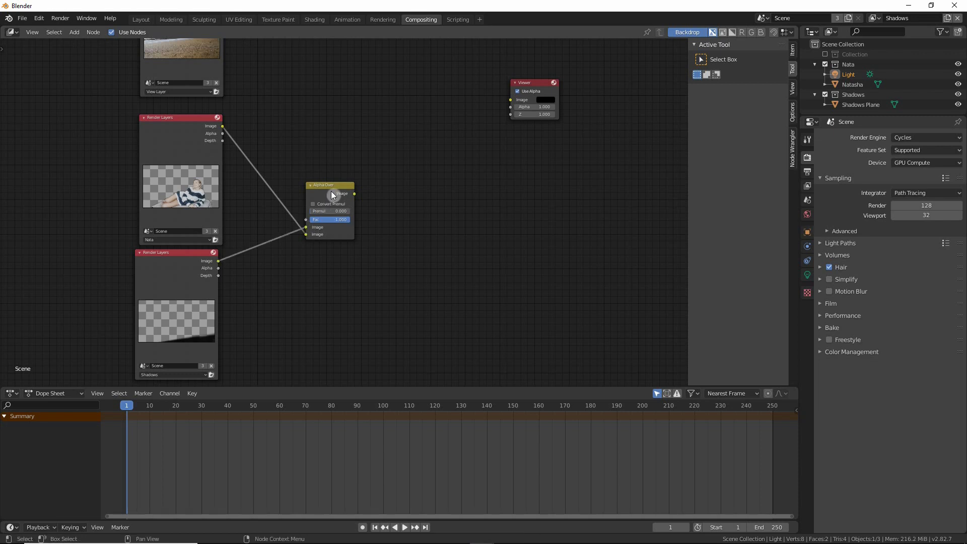
pyautogui.keyDown('ctrl'); pyautogui.keyDown('shift'); pyautogui.click(332, 195); pyautogui.keyUp('shift'); pyautogui.keyUp('ctrl')
pyautogui.click(221, 191)
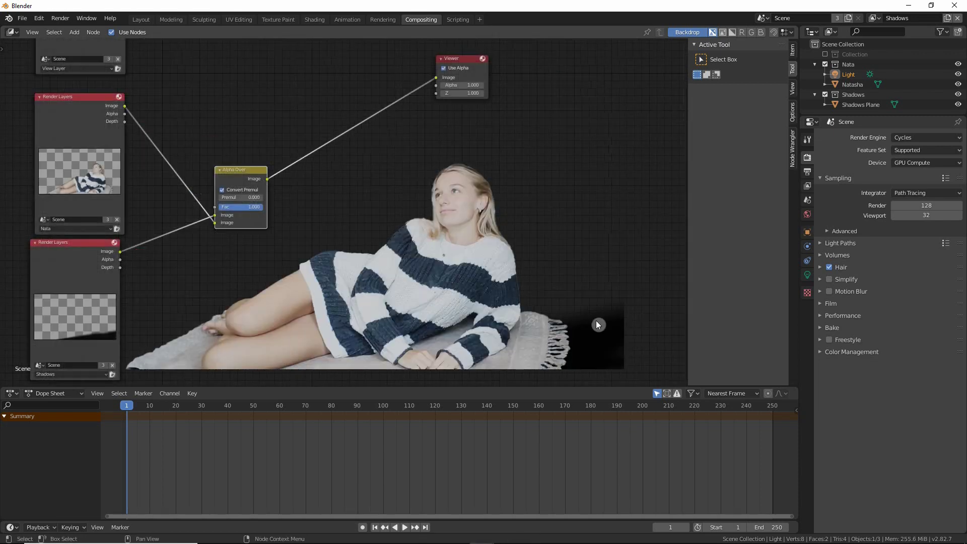
pyautogui.moveTo(361, 201); pyautogui.dragTo(328, 222, button='middle')
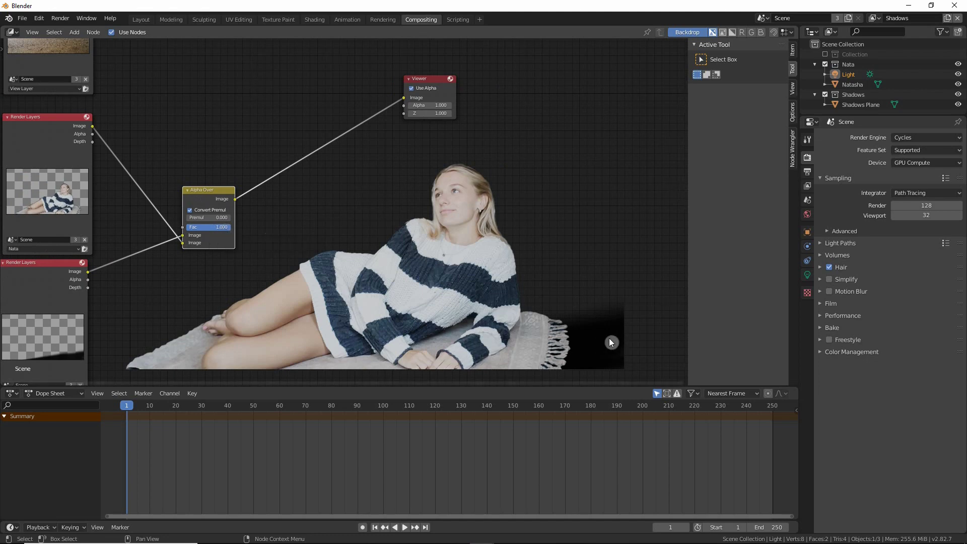
# Step: Layer the woman-and-shadow result over the beach background with a second Alpha Over node and preview it in the Viewer
pyautogui.moveTo(267, 274); pyautogui.dragTo(318, 273, button='middle')
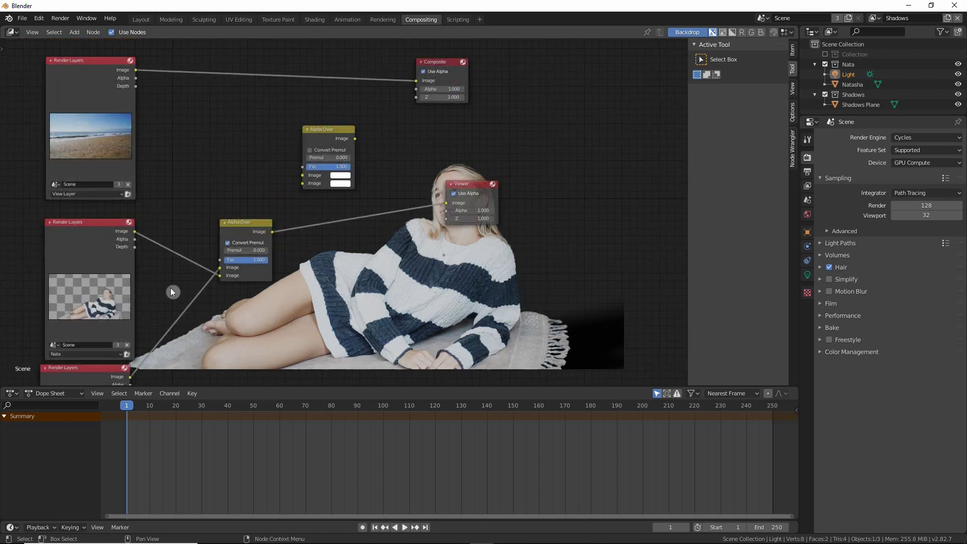
pyautogui.moveTo(136, 70); pyautogui.dragTo(302, 175)
pyautogui.moveTo(273, 231); pyautogui.dragTo(302, 184)
pyautogui.keyDown('ctrl'); pyautogui.keyDown('shift'); pyautogui.click(332, 175); pyautogui.keyUp('shift'); pyautogui.keyUp('ctrl')
pyautogui.moveTo(369, 151); pyautogui.dragTo(313, 157, button='middle')
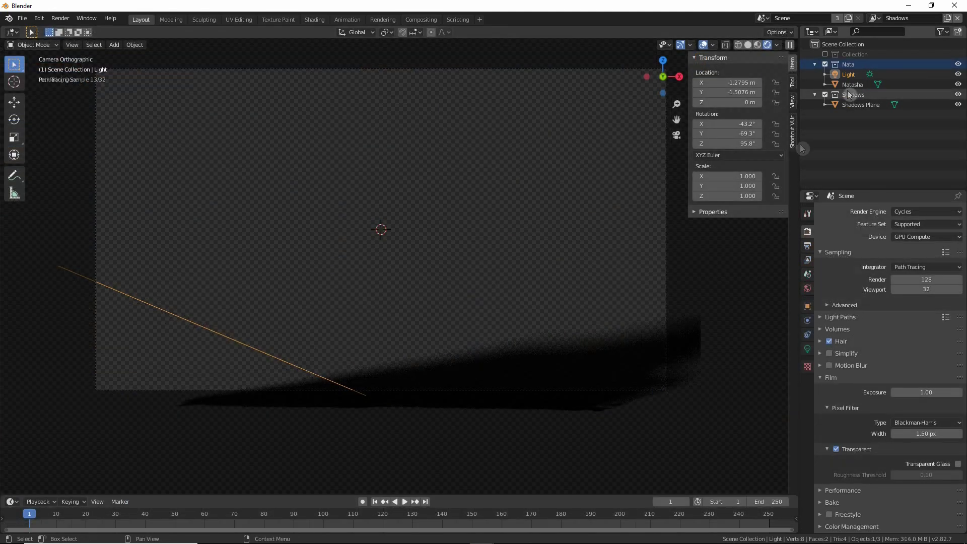
# Step: Clear Indirect Only from the woman's collection in the Shadows view layer
pyautogui.rightClick(849, 94)
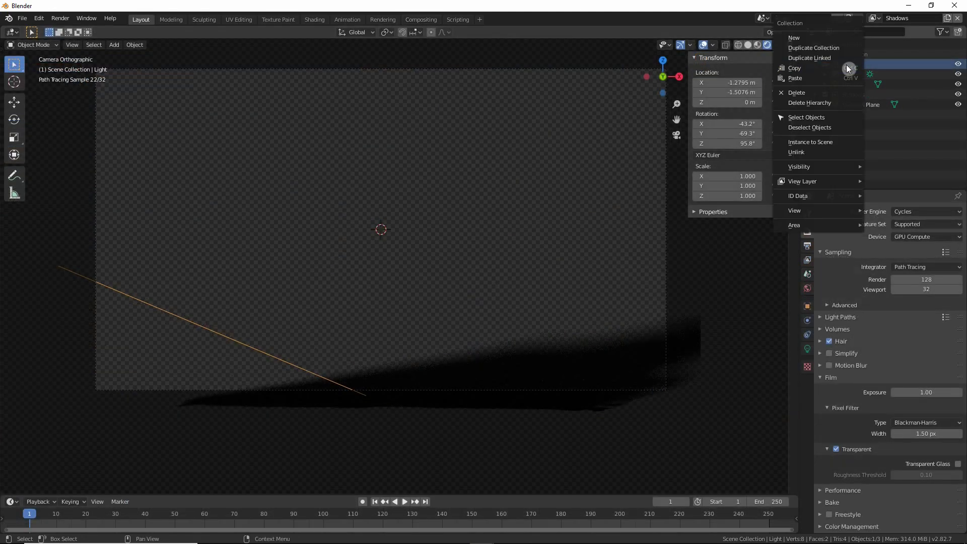
pyautogui.moveTo(834, 168)
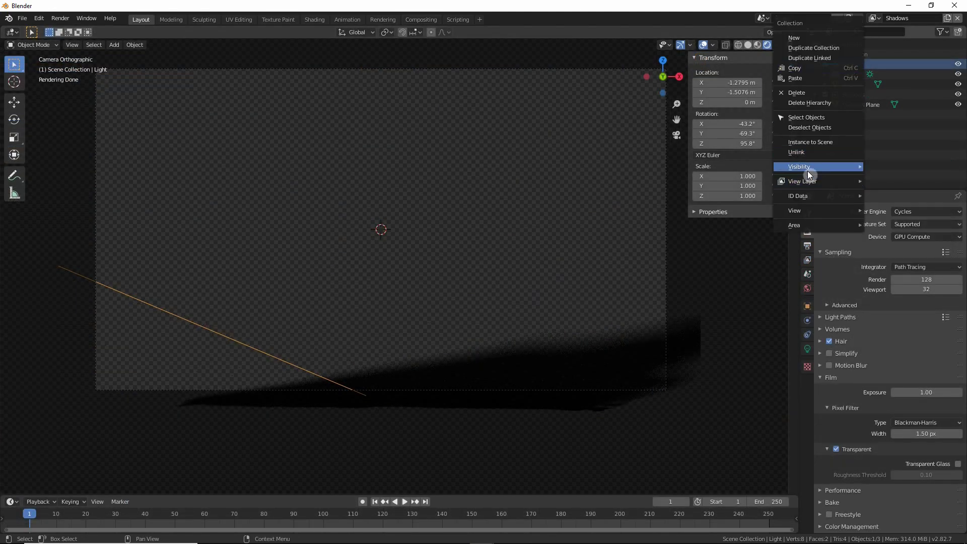
pyautogui.moveTo(810, 183)
pyautogui.click(906, 213)
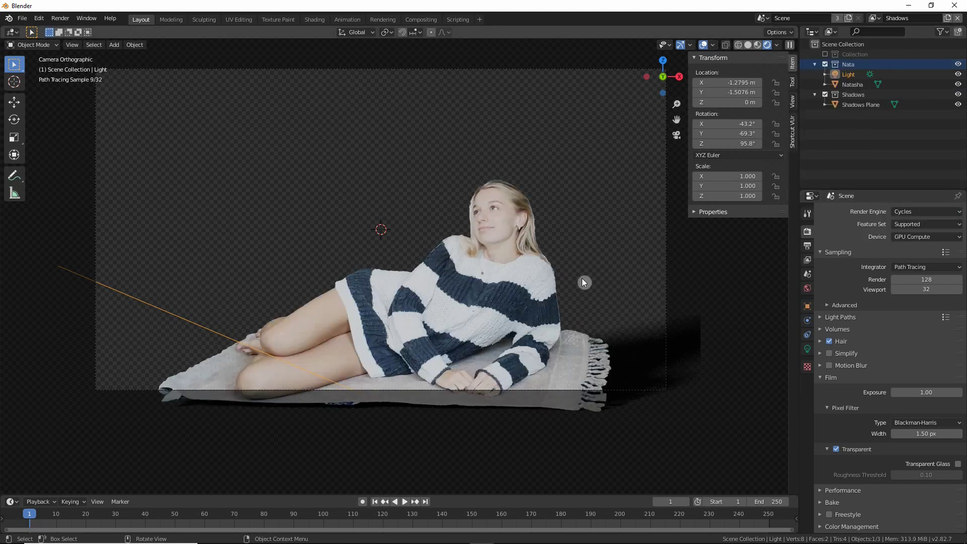
# Step: Scale Shadows Plane along the X axis to about 1.351
pyautogui.moveTo(581, 277); pyautogui.dragTo(594, 282, button='middle')
pyautogui.scroll(-3, 604, 268)
pyautogui.click(865, 105)
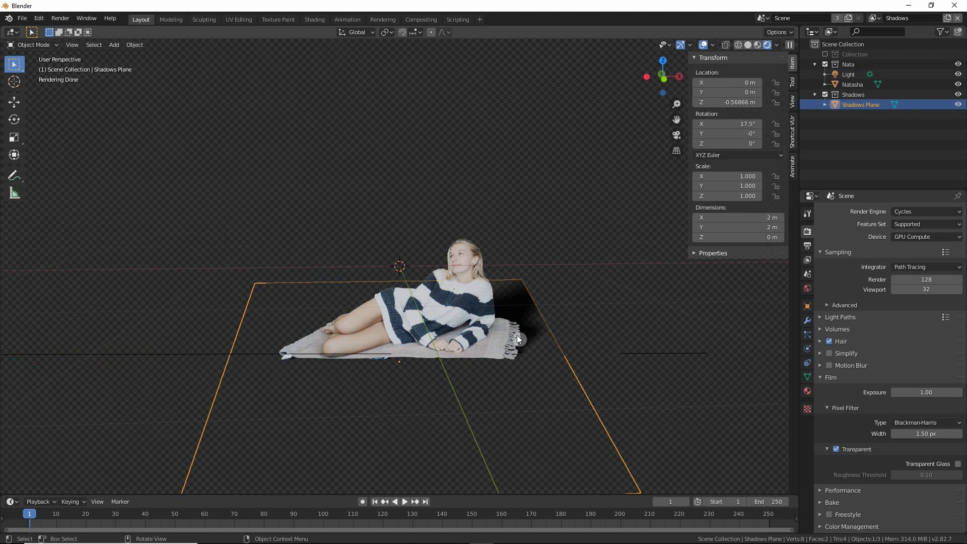
pyautogui.press('s')
pyautogui.press('x')
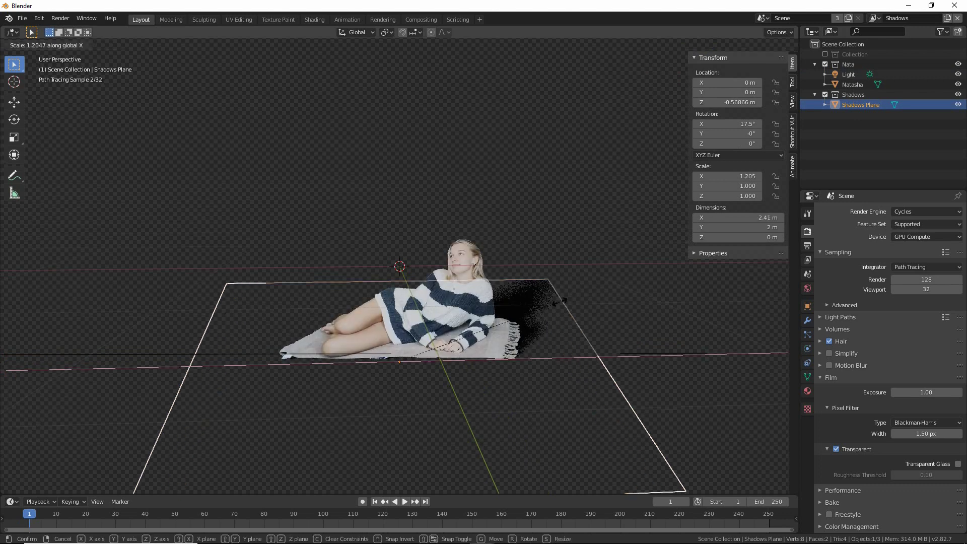
pyautogui.click(597, 338)
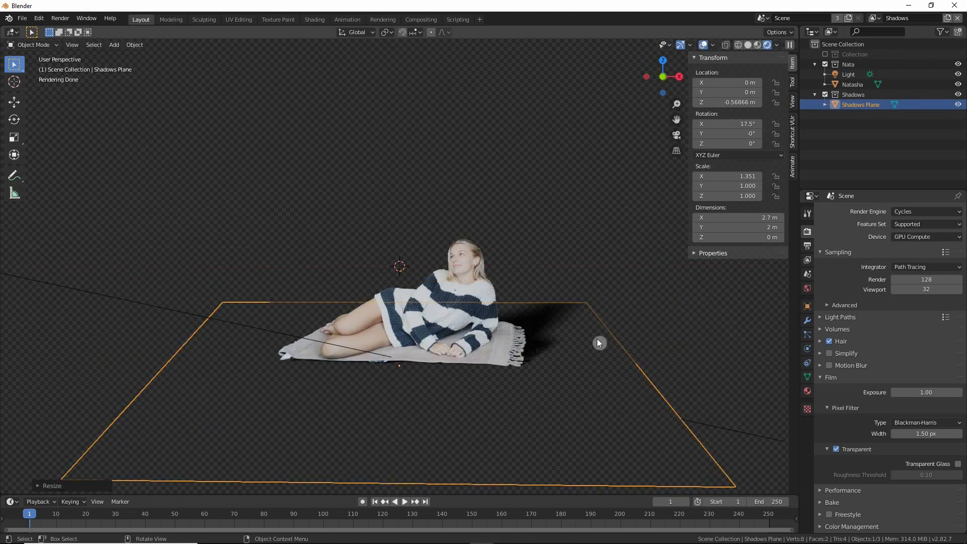
pyautogui.scroll(-1, 176, 338)
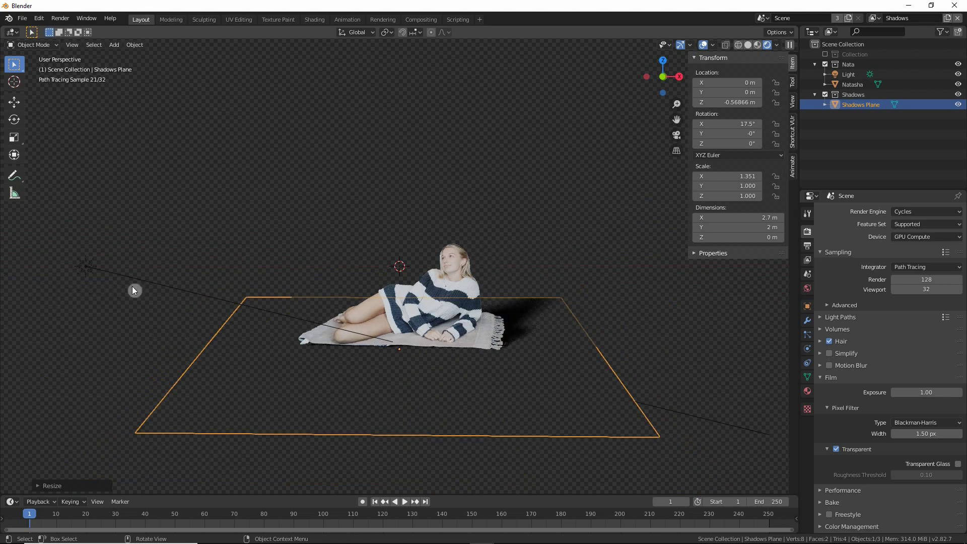
# Step: Re-aim the Sun light to a rotation of about X -21.4°, Y -67.7°, Z 104° and check the camera view
pyautogui.click(86, 266)
pyautogui.moveTo(139, 280); pyautogui.dragTo(139, 275)
pyautogui.moveTo(139, 275); pyautogui.dragTo(138, 270)
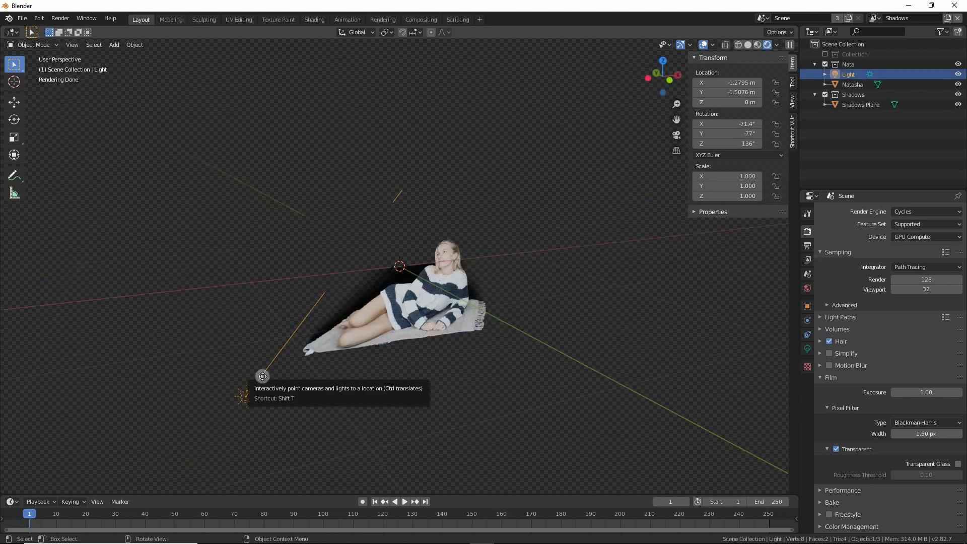
pyautogui.moveTo(262, 376); pyautogui.dragTo(253, 376)
pyautogui.press('KP_0')
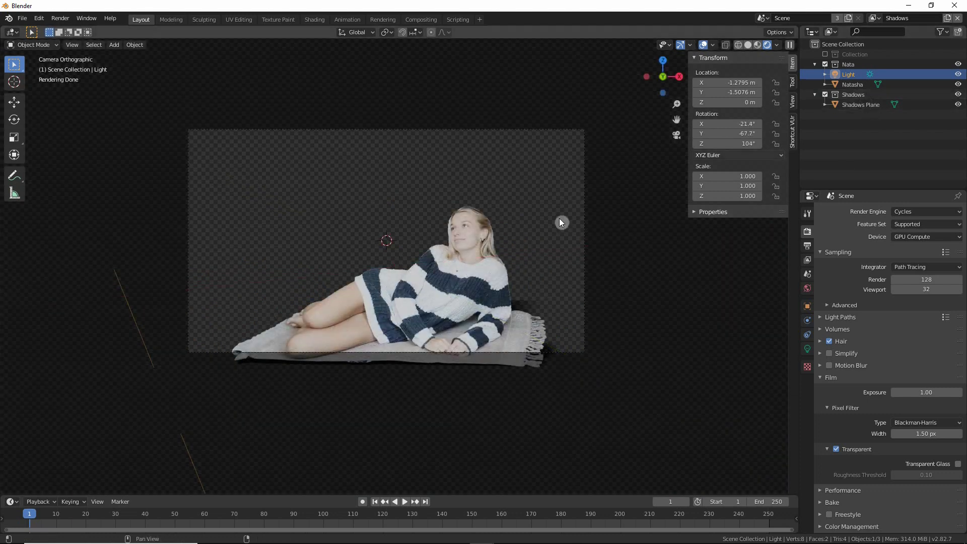
pyautogui.scroll(3, 560, 222)
# Step: Move Shadows Plane along its local Y axis to about Y 0.553 m, Z -0.395 m and check it in the camera view
pyautogui.click(861, 104)
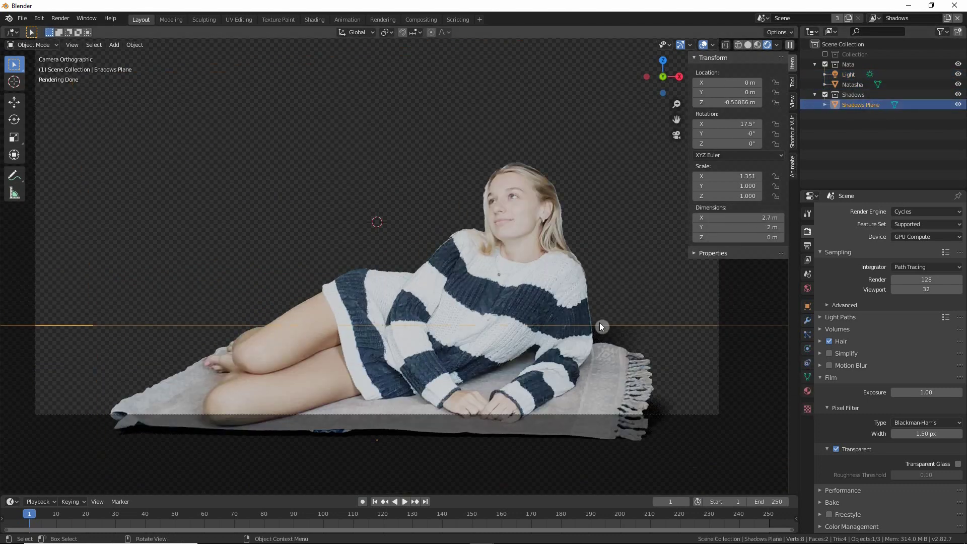
pyautogui.scroll(-4, 579, 326)
pyautogui.moveTo(519, 326)
pyautogui.mouseDown(button='middle')
pyautogui.moveTo(433, 327)
pyautogui.moveTo(489, 341)
pyautogui.mouseUp(button='middle')
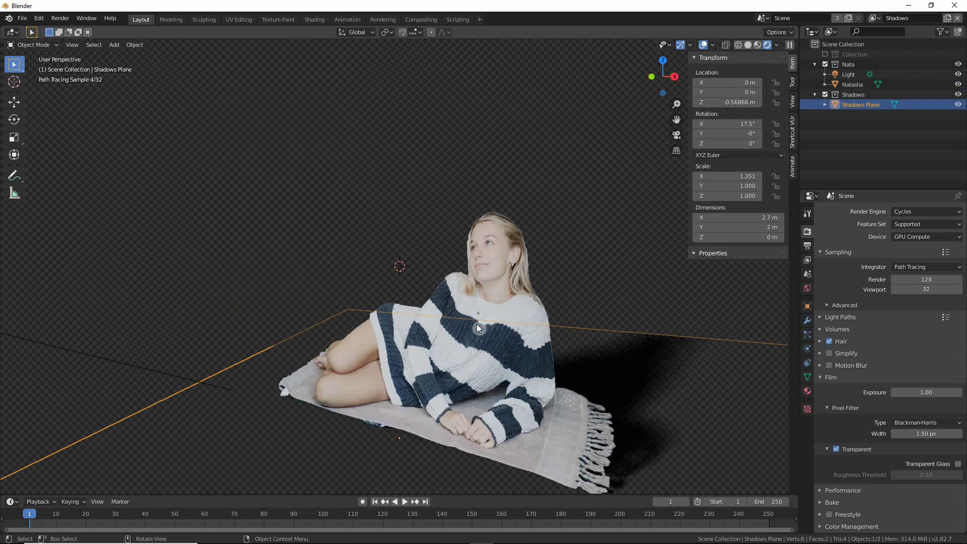
pyautogui.press('g')
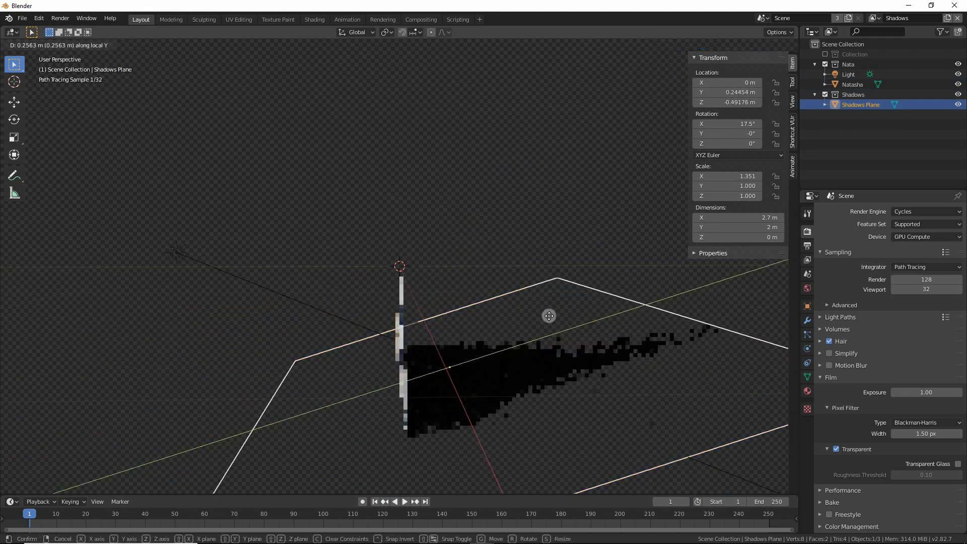
pyautogui.click(607, 300)
pyautogui.press('KP_0')
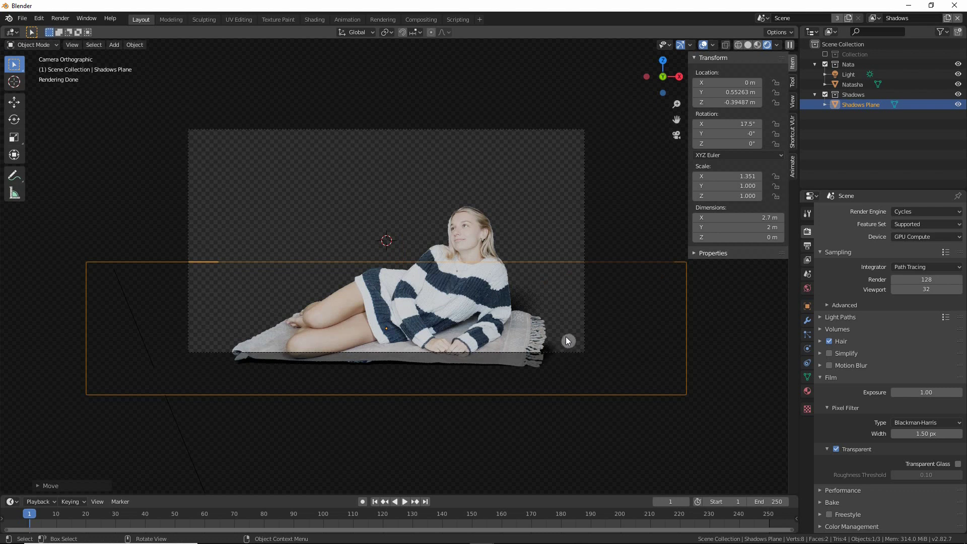
# Step: Rotate the Sun light to about X -36.7°, Y -72.3°, Z 112° and check the shadow in the camera view
pyautogui.press('KP_0')
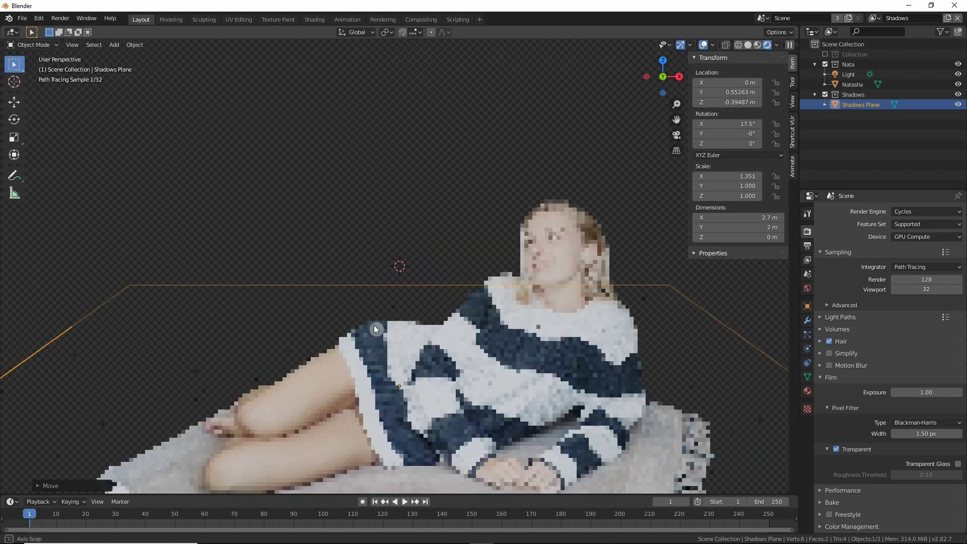
pyautogui.scroll(-5, 339, 337)
pyautogui.click(172, 266)
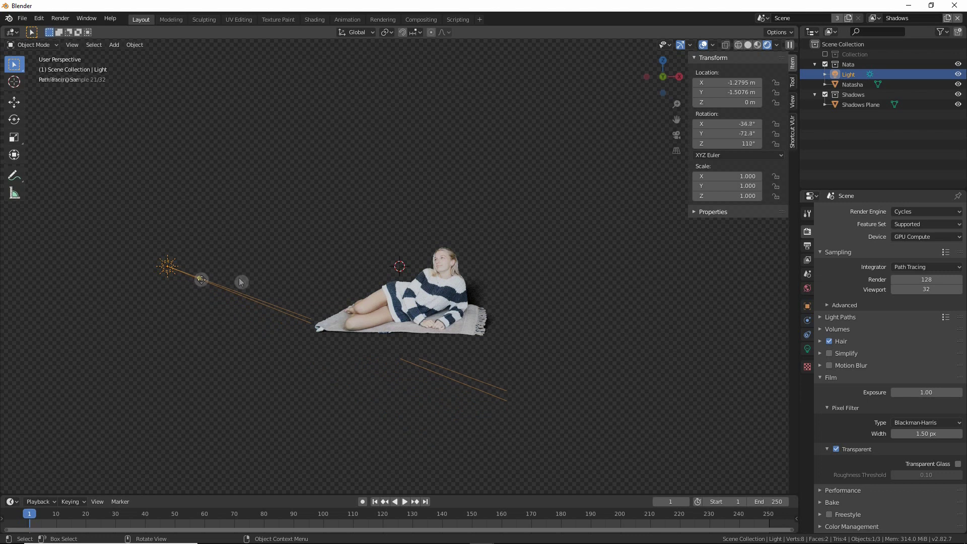
pyautogui.press('KP_0')
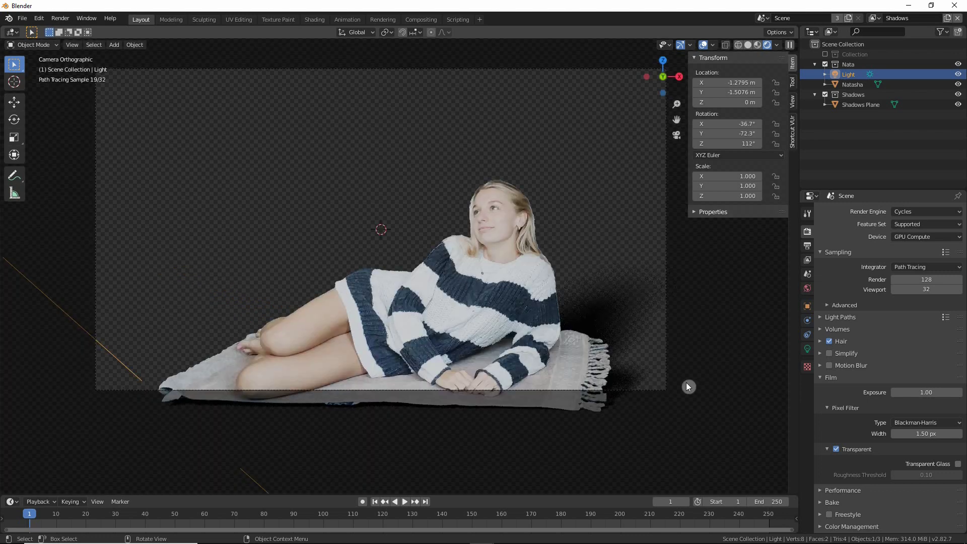
# Step: Set the Sun light's strength to 1.5 and render the image
pyautogui.click(807, 349)
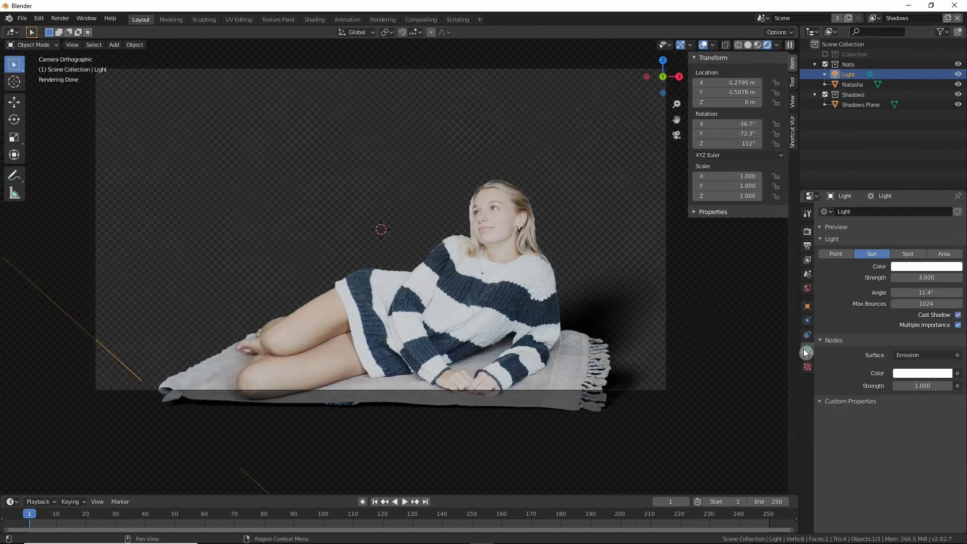
pyautogui.click(935, 279)
pyautogui.press('Return')
pyautogui.press('F12')
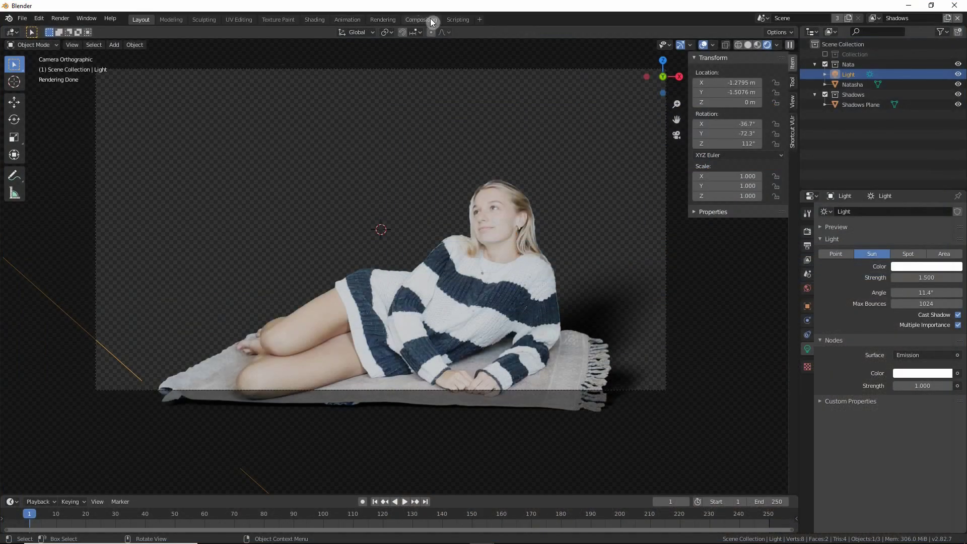
# Step: In the compositor, preview the woman layer, the shadow layer and the final Alpha Over result in the Viewer
pyautogui.click(430, 20)
pyautogui.moveTo(192, 249); pyautogui.dragTo(275, 230, button='middle')
pyautogui.keyDown('ctrl'); pyautogui.keyDown('shift'); pyautogui.click(111, 215); pyautogui.keyUp('shift'); pyautogui.keyUp('ctrl')
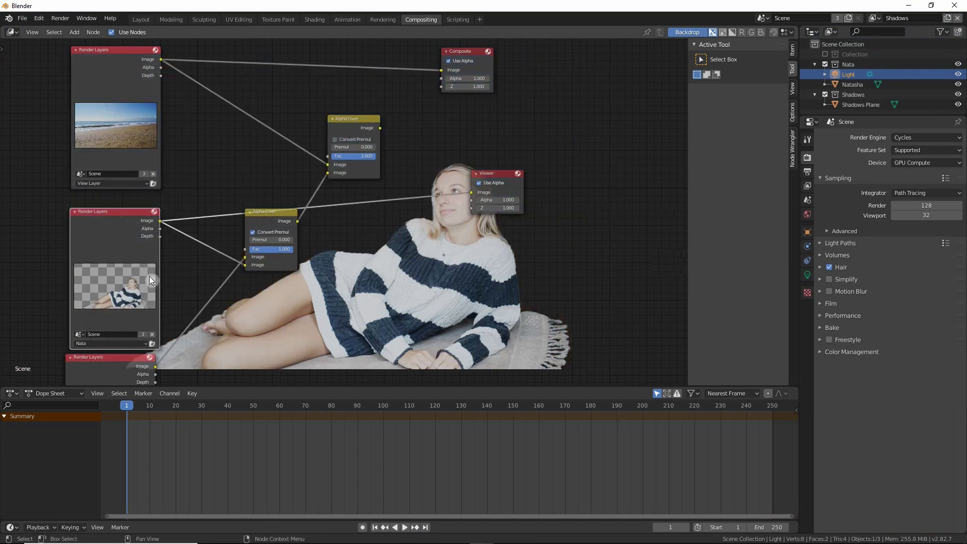
pyautogui.moveTo(149, 276); pyautogui.dragTo(135, 203, button='middle')
pyautogui.keyDown('ctrl'); pyautogui.keyDown('shift'); pyautogui.click(82, 283); pyautogui.keyUp('shift'); pyautogui.keyUp('ctrl')
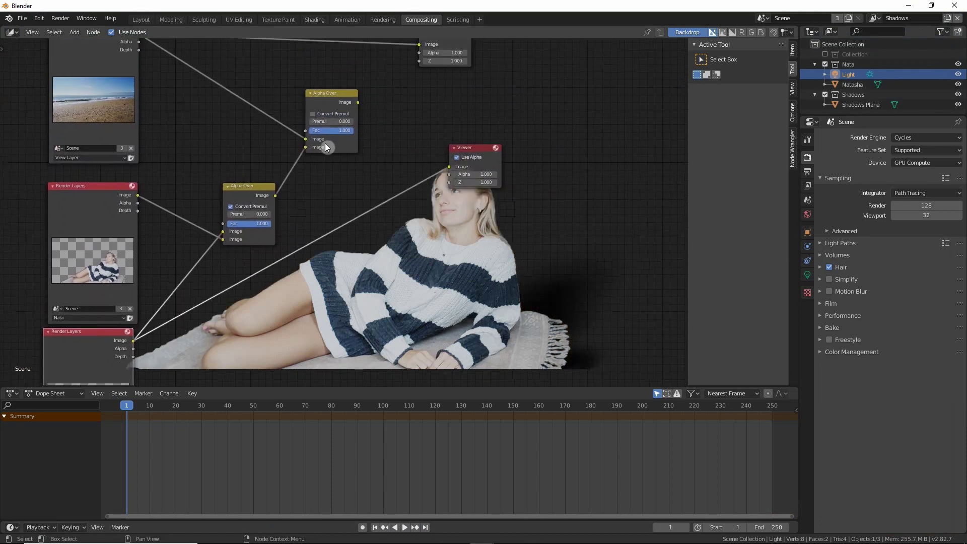
pyautogui.keyDown('ctrl'); pyautogui.keyDown('shift'); pyautogui.click(328, 92); pyautogui.keyUp('shift'); pyautogui.keyUp('ctrl')
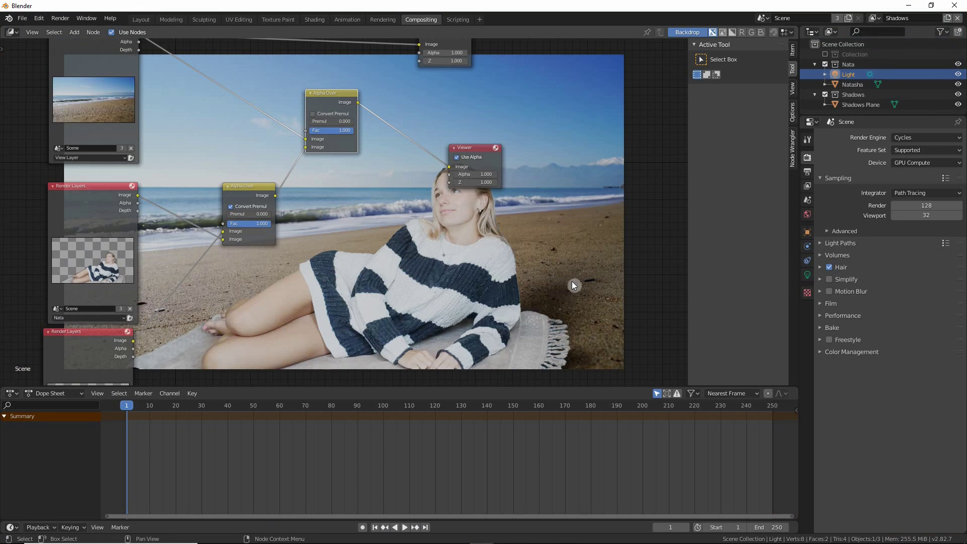
# Step: Add a Bright/Contrast node fed by the background Alpha Over node and preview its output in the Viewer
pyautogui.moveTo(512, 280); pyautogui.dragTo(391, 279, button='middle')
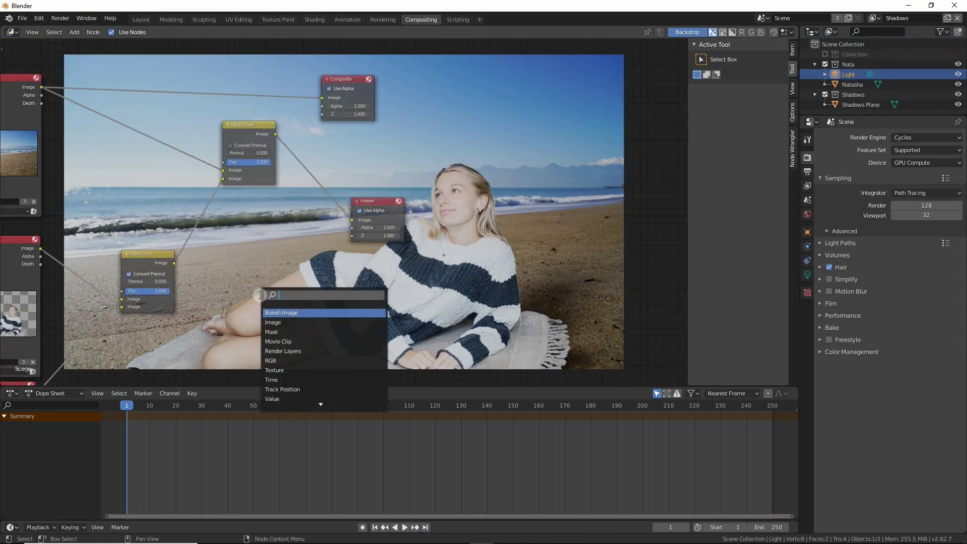
pyautogui.write('bri')
pyautogui.press('Return')
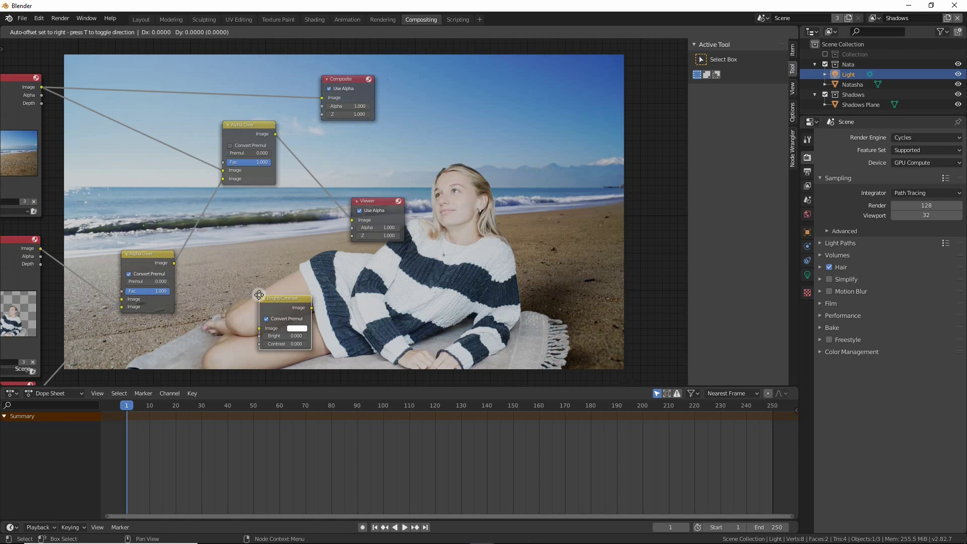
pyautogui.click(277, 257)
pyautogui.moveTo(275, 135); pyautogui.dragTo(279, 295)
pyautogui.moveTo(371, 199); pyautogui.dragTo(527, 149)
pyautogui.keyDown('ctrl'); pyautogui.keyDown('shift'); pyautogui.click(300, 264); pyautogui.keyUp('shift'); pyautogui.keyUp('ctrl')
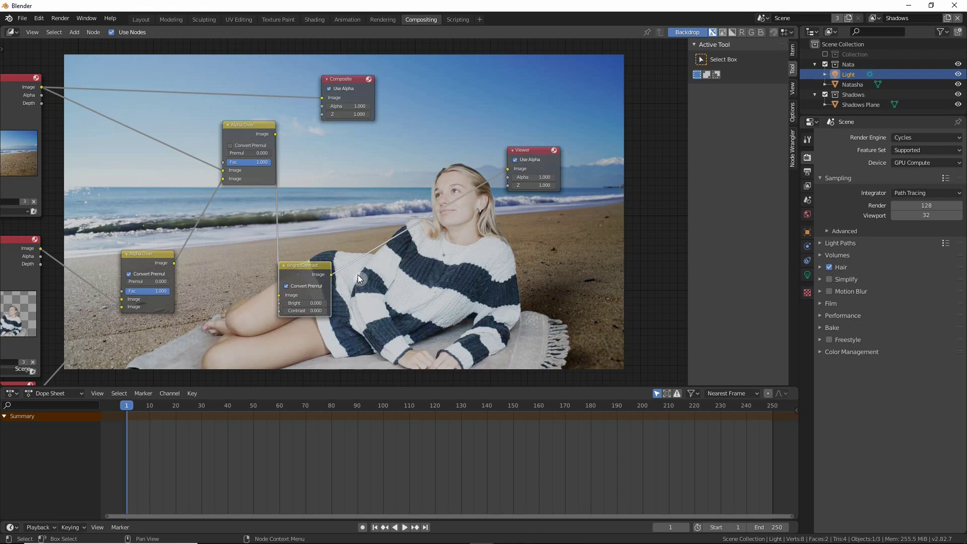
# Step: Try Bright values up to about 85 and down to about -73 on the Bright/Contrast node, and reset Bright to 0
pyautogui.moveTo(379, 278); pyautogui.dragTo(358, 274, button='middle')
pyautogui.moveTo(282, 298); pyautogui.dragTo(453, 298)
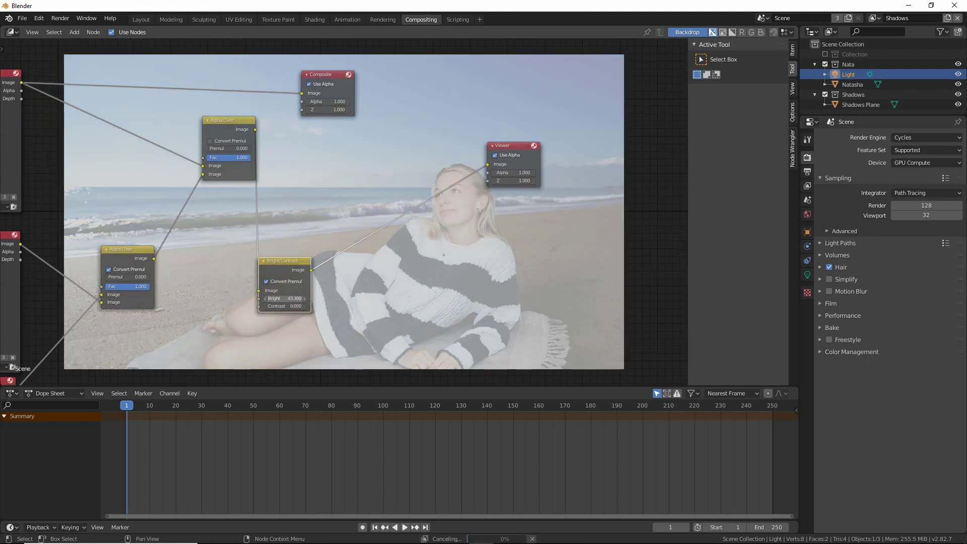
pyautogui.moveTo(518, 298); pyautogui.dragTo(599, 298)
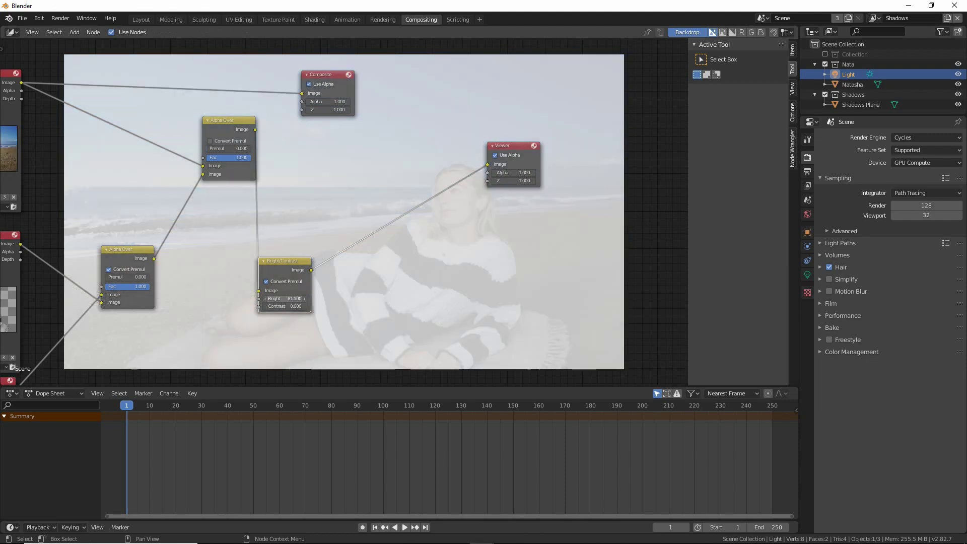
pyautogui.press('Escape')
pyautogui.moveTo(281, 297); pyautogui.dragTo(213, 298)
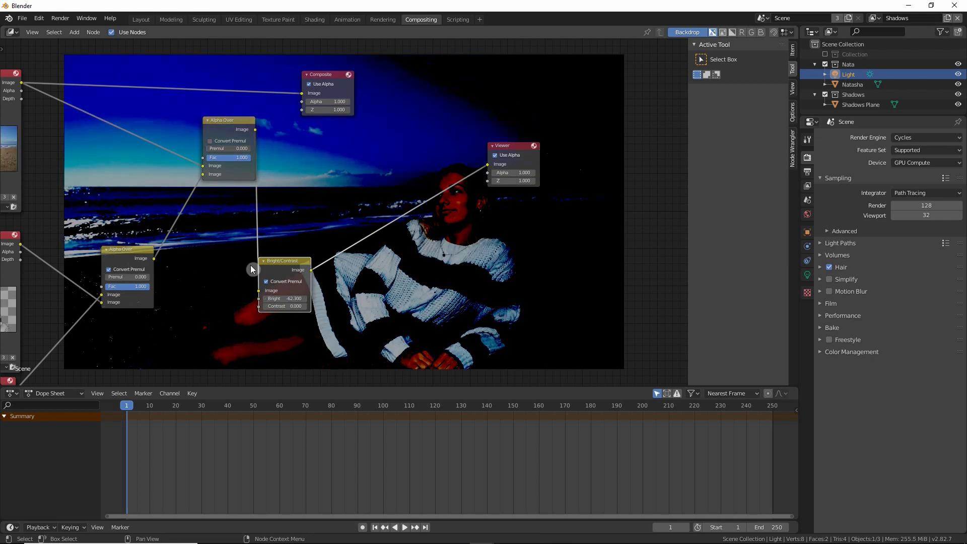
pyautogui.moveTo(290, 297); pyautogui.dragTo(290, 298)
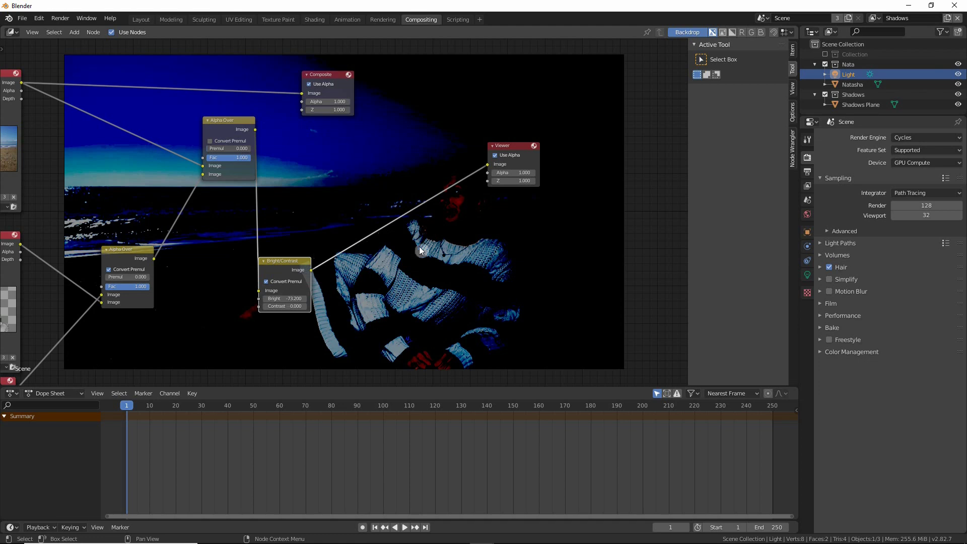
pyautogui.click(276, 299)
pyautogui.write('0')
pyautogui.press('Return')
# Step: Try a contrast of about 83.8 on the Bright/Contrast node and set Contrast to -5
pyautogui.moveTo(283, 306)
pyautogui.mouseDown()
pyautogui.moveTo(267, 305)
pyautogui.moveTo(335, 305)
pyautogui.moveTo(296, 306)
pyautogui.mouseUp()
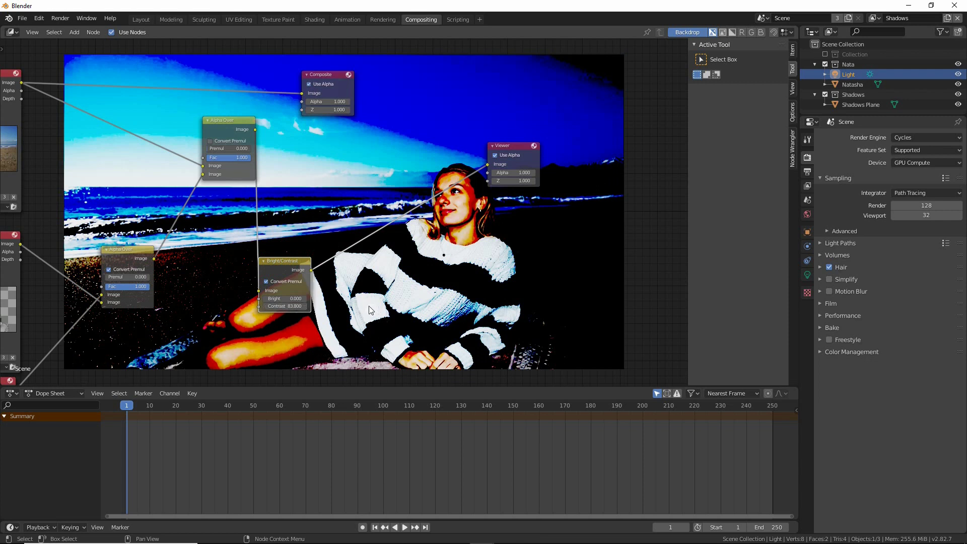
pyautogui.click(296, 305)
pyautogui.write('-5')
pyautogui.press('Return')
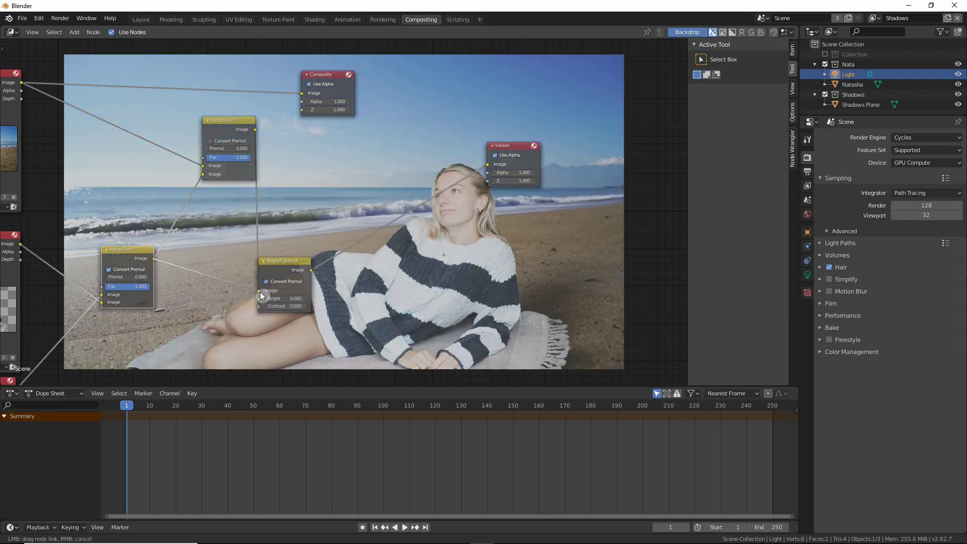
# Step: Route the woman-and-shadow Alpha Over through Bright/Contrast into the background Alpha Over, and preview the composite in the Viewer
pyautogui.keyDown('ctrl'); pyautogui.keyDown('shift'); pyautogui.click(120, 250); pyautogui.keyUp('shift'); pyautogui.keyUp('ctrl')
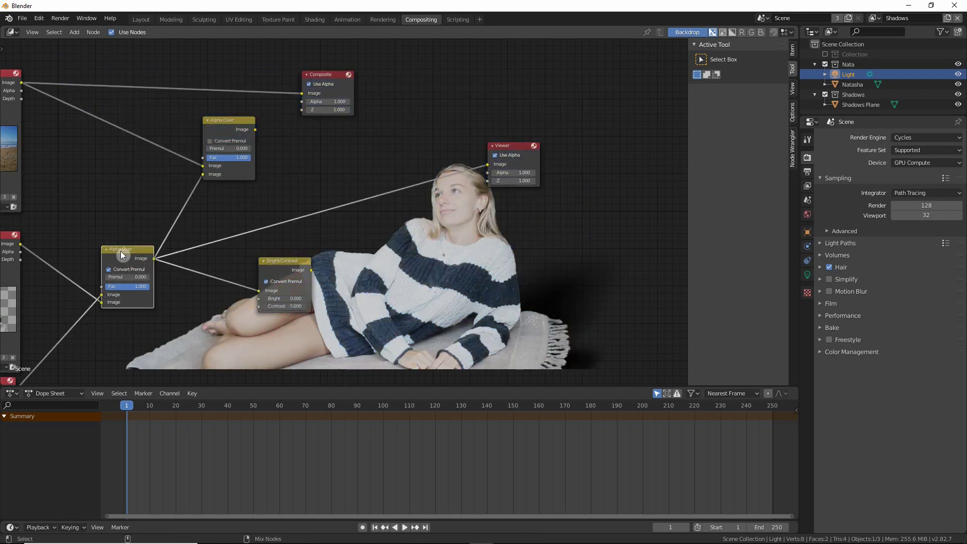
pyautogui.keyDown('ctrl'); pyautogui.keyDown('shift'); pyautogui.click(286, 261); pyautogui.keyUp('shift'); pyautogui.keyUp('ctrl')
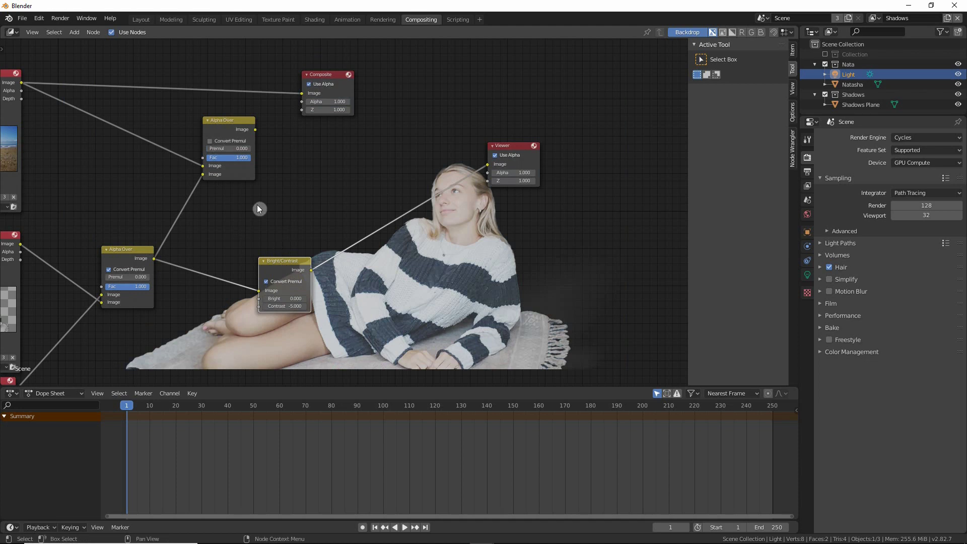
pyautogui.moveTo(223, 119); pyautogui.dragTo(327, 144)
pyautogui.moveTo(285, 265); pyautogui.dragTo(248, 263, button='middle')
pyautogui.moveTo(228, 256); pyautogui.dragTo(270, 196)
pyautogui.keyDown('ctrl'); pyautogui.keyDown('shift'); pyautogui.click(293, 139); pyautogui.keyUp('shift'); pyautogui.keyUp('ctrl')
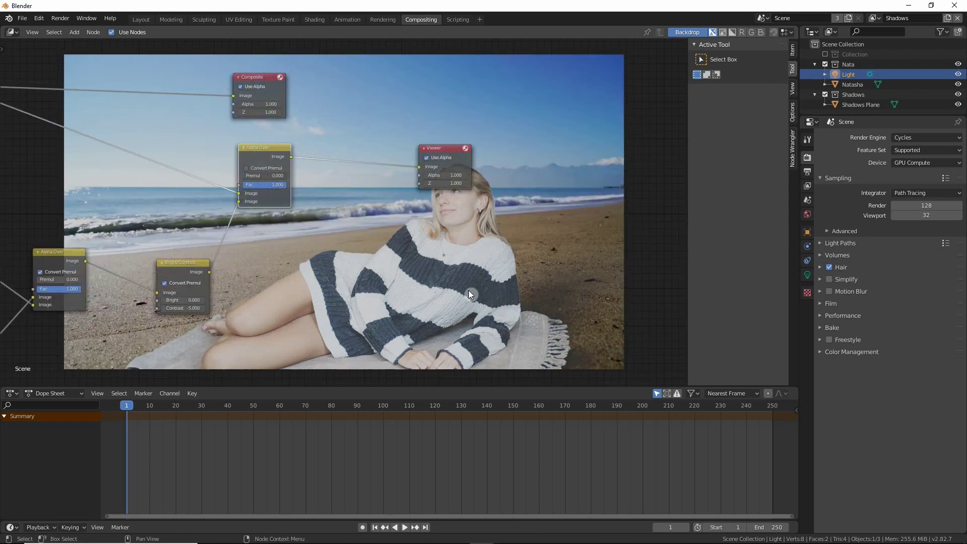
# Step: Set the Bright/Contrast node's contrast to -1 and preview the woman layer's alpha in the Viewer
pyautogui.moveTo(405, 268); pyautogui.dragTo(365, 263, button='middle')
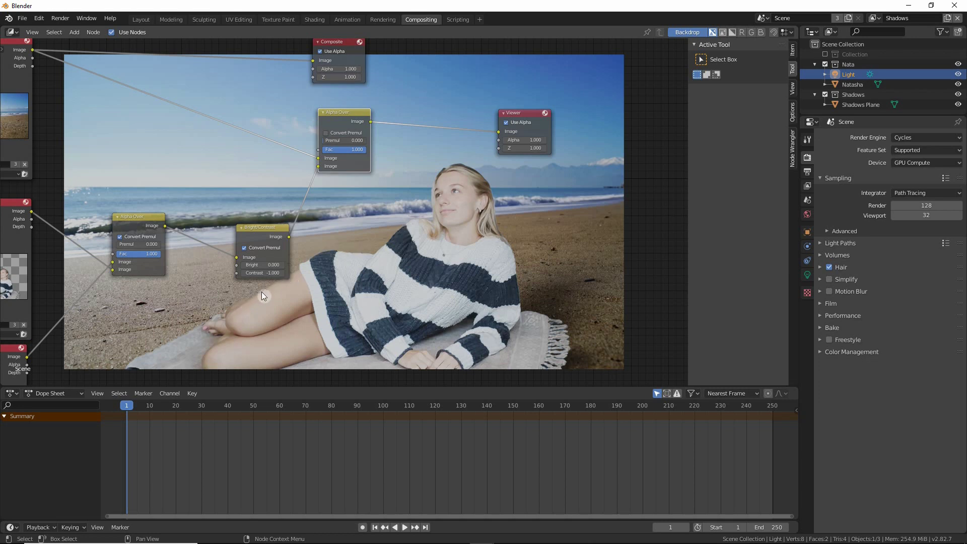
pyautogui.moveTo(262, 292); pyautogui.dragTo(288, 292, button='middle')
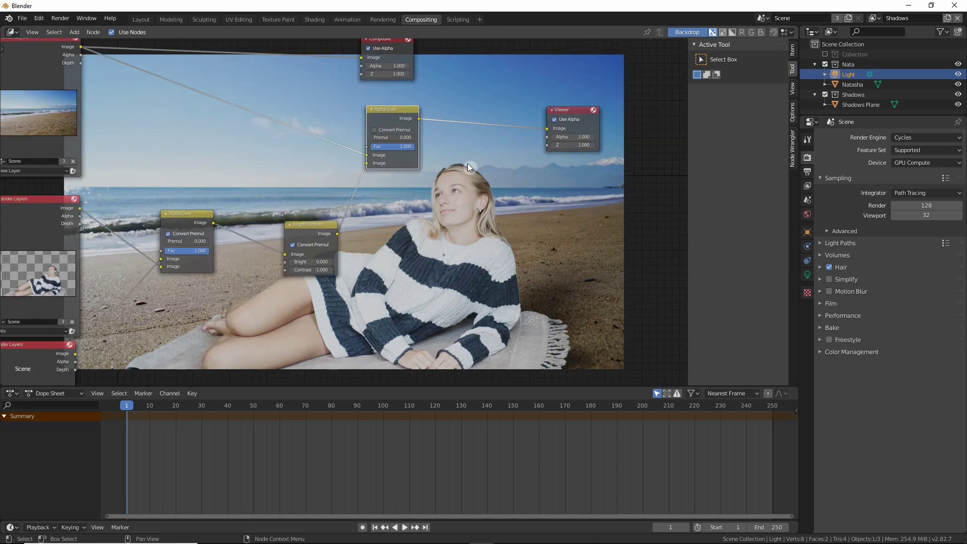
pyautogui.moveTo(160, 219); pyautogui.dragTo(195, 210, button='middle')
pyautogui.keyDown('ctrl'); pyautogui.keyDown('shift'); pyautogui.doubleClick(55, 190); pyautogui.keyUp('shift'); pyautogui.keyUp('ctrl')
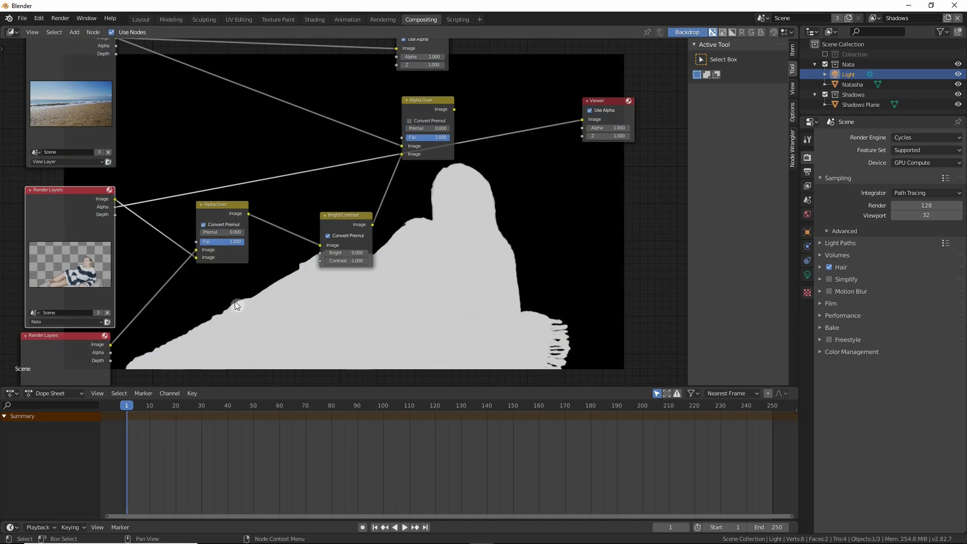
# Step: Add a Dilate/Erode node below the woman-and-shadow Alpha Over node
pyautogui.moveTo(365, 312); pyautogui.dragTo(389, 312, button='middle')
pyautogui.hotkey('shift', 'a')
pyautogui.click(389, 313)
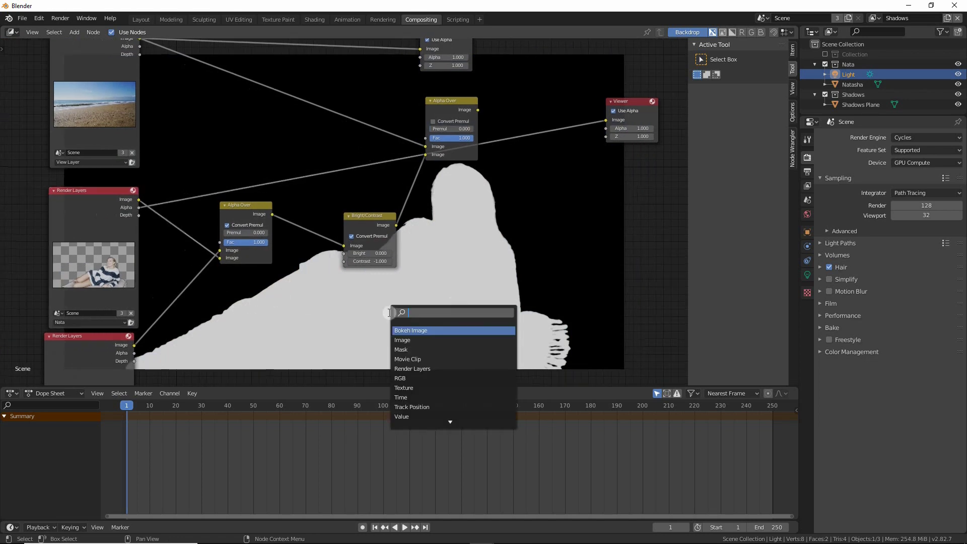
pyautogui.write('di')
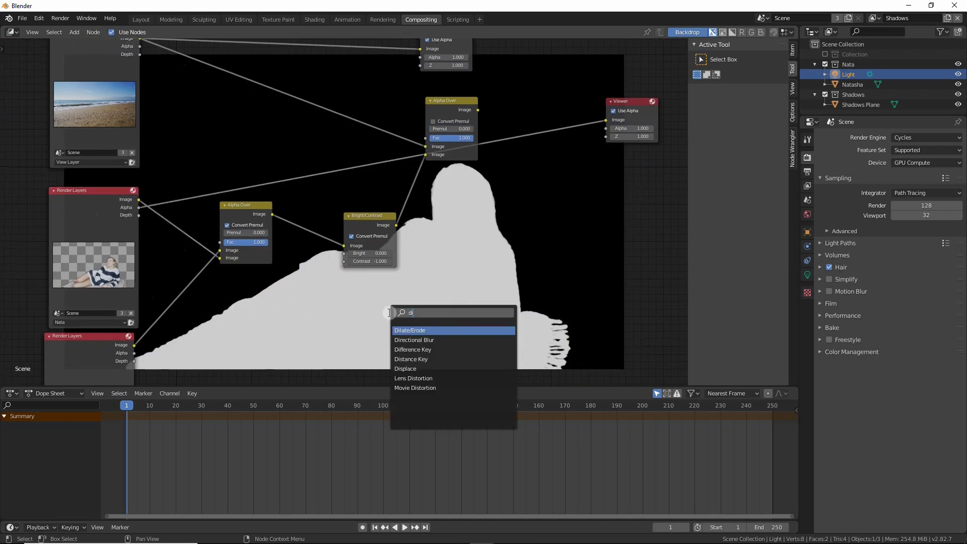
pyautogui.press('Return')
pyautogui.click(282, 301)
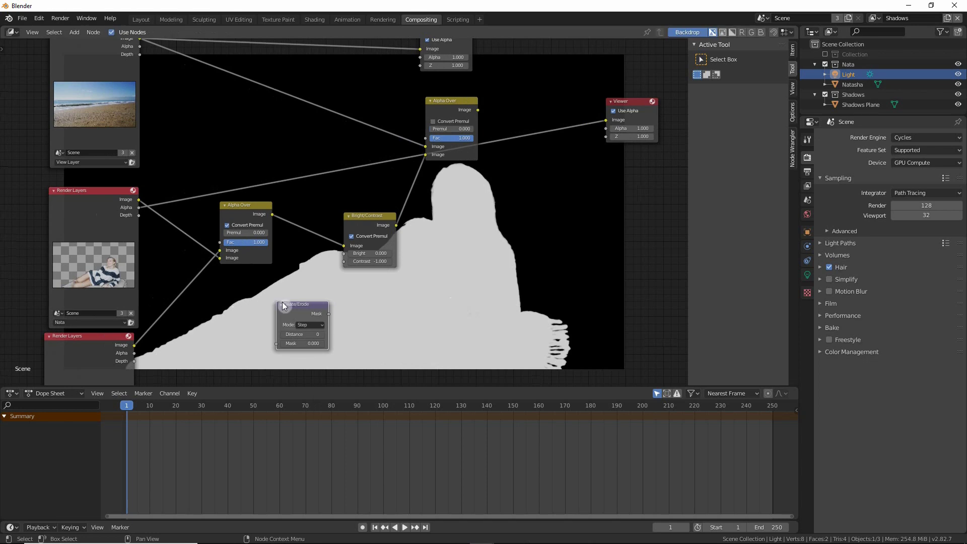
# Step: Duplicate the Dilate/Erode node below the original and link the woman layer's alpha to the Mask inputs of both
pyautogui.moveTo(316, 304); pyautogui.dragTo(322, 240, button='middle')
pyautogui.hotkey('shift', 'd')
pyautogui.click(303, 301)
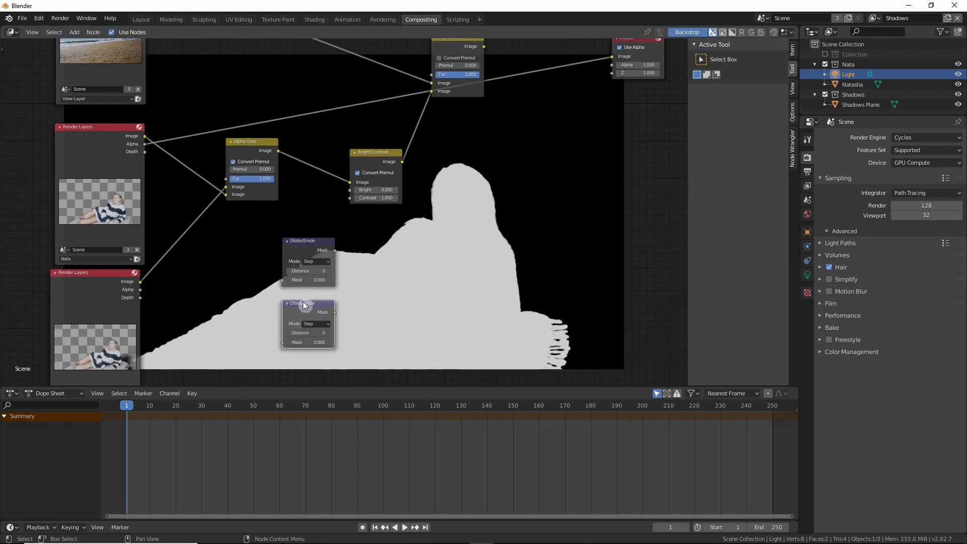
pyautogui.moveTo(144, 145); pyautogui.dragTo(282, 280)
pyautogui.moveTo(145, 144); pyautogui.dragTo(282, 279)
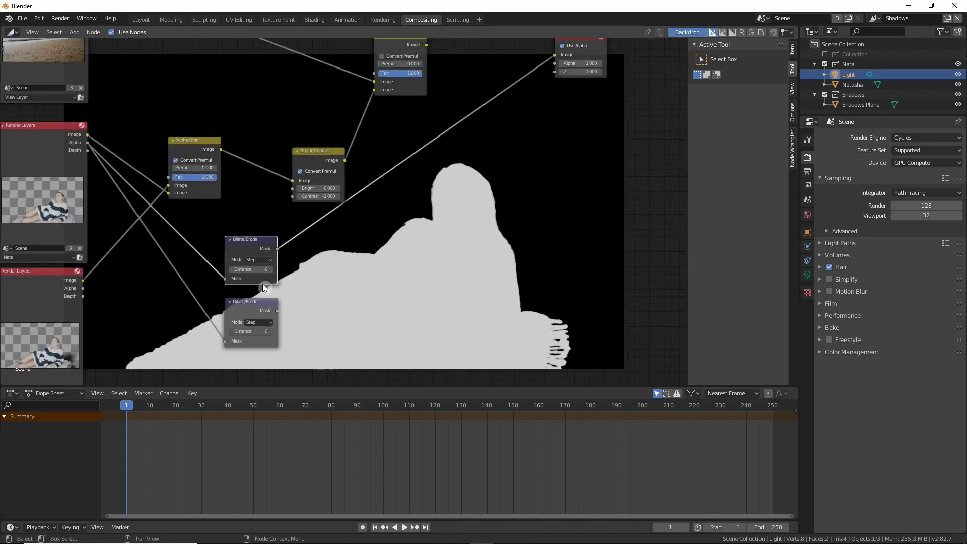
# Step: Set the upper Dilate/Erode node's distance to 2 and the lower one's to -1, previewing the lower one in the Viewer
pyautogui.click(271, 269)
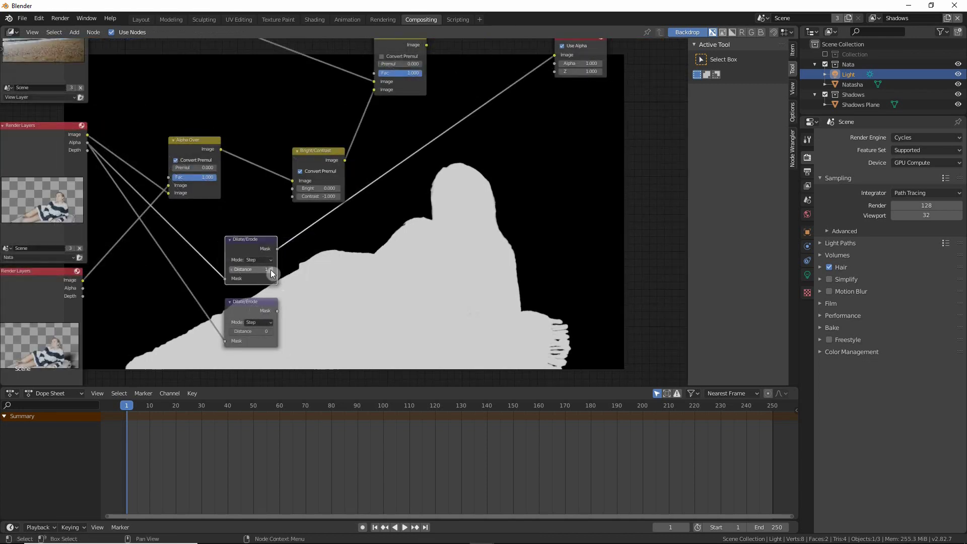
pyautogui.click(271, 270)
pyautogui.keyDown('ctrl'); pyautogui.keyDown('shift'); pyautogui.click(250, 303); pyautogui.keyUp('shift'); pyautogui.keyUp('ctrl')
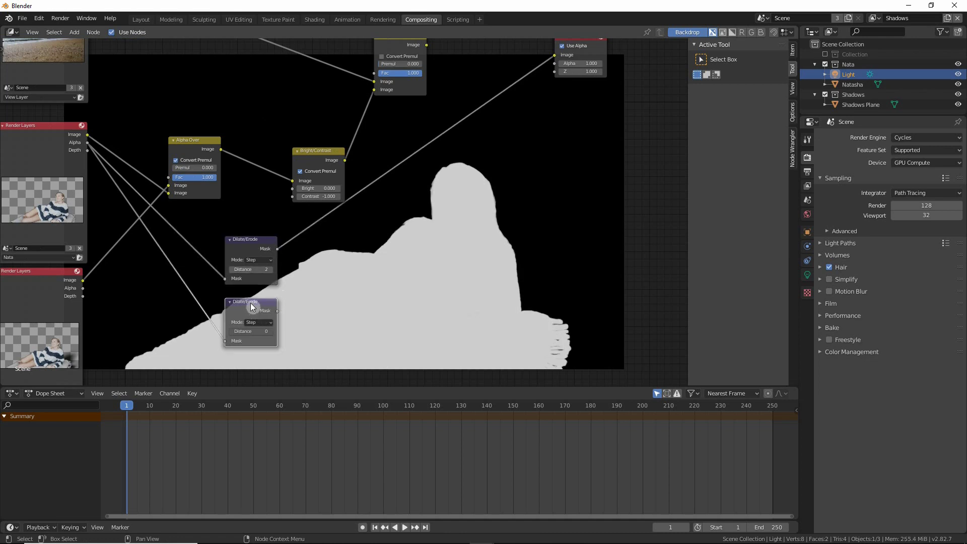
pyautogui.click(232, 331)
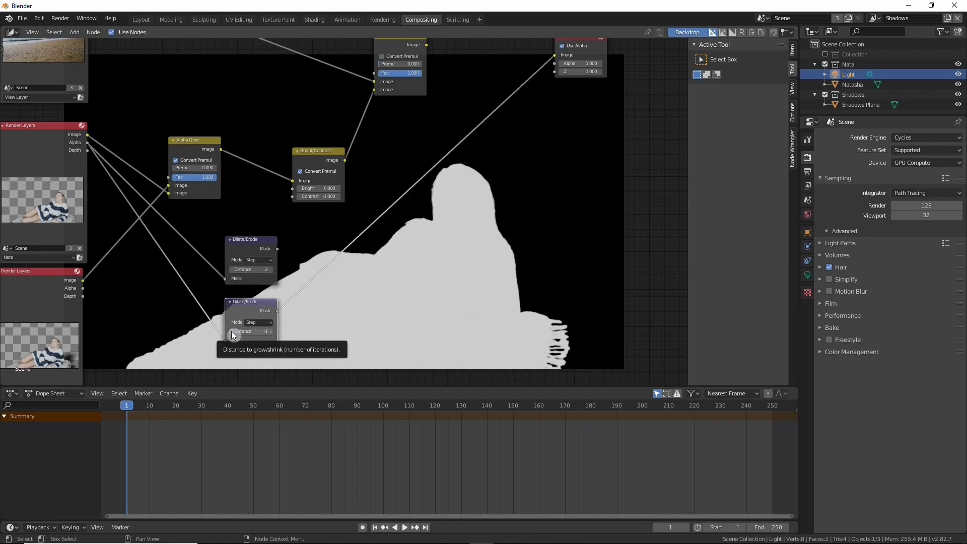
# Step: Set the lower Dilate/Erode node's distance to -2 and add a Mix node beside the two Dilate/Erode nodes
pyautogui.click(231, 331)
pyautogui.moveTo(463, 218); pyautogui.dragTo(402, 230, button='middle')
pyautogui.click(319, 281)
pyautogui.hotkey('shift', 'a')
pyautogui.click(315, 285)
pyautogui.write('mix')
pyautogui.press('Return')
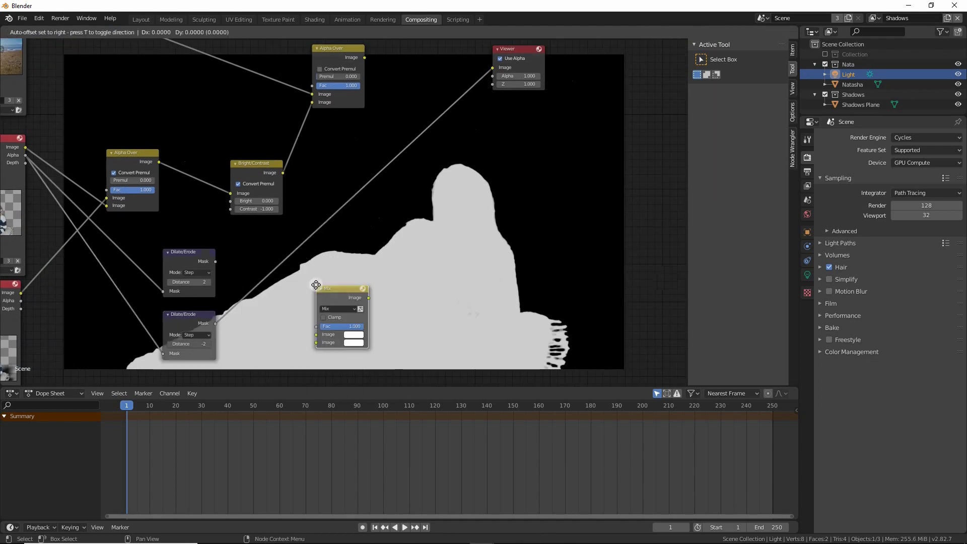
pyautogui.click(317, 291)
# Step: Set the Mix node to Subtract, feed it the upper and lower Dilate/Erode masks, and preview it in the Viewer
pyautogui.click(317, 297)
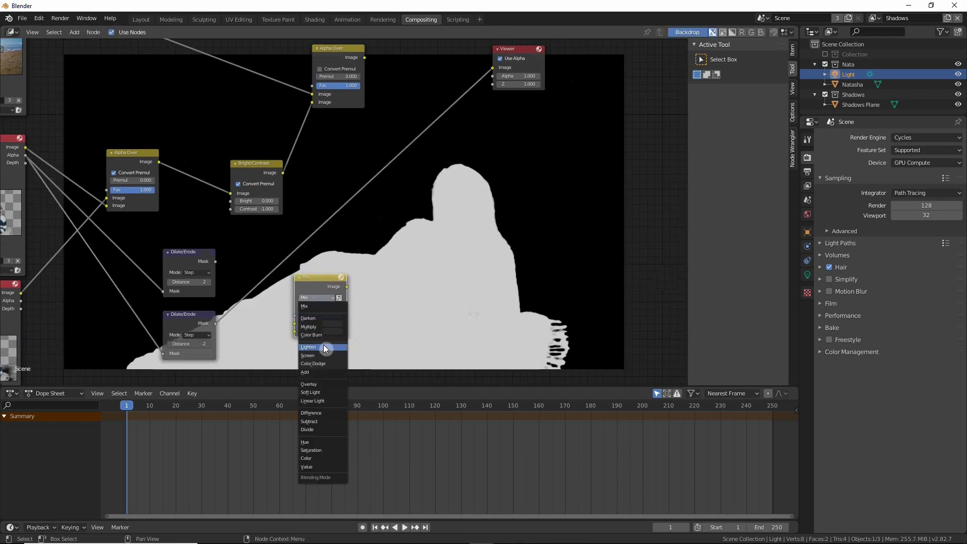
pyautogui.click(320, 421)
pyautogui.moveTo(216, 261); pyautogui.dragTo(294, 322)
pyautogui.moveTo(215, 323); pyautogui.dragTo(294, 331)
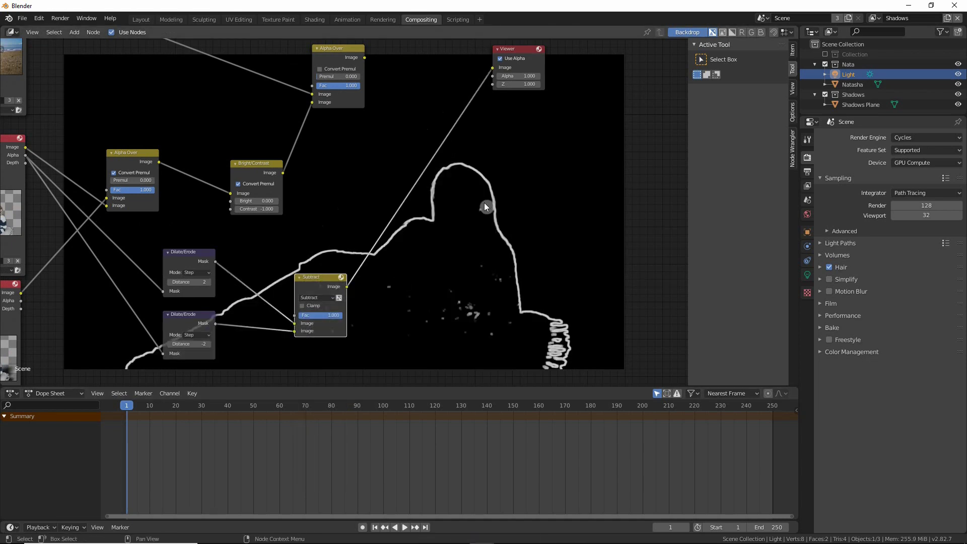
pyautogui.moveTo(497, 257); pyautogui.dragTo(445, 254, button='middle')
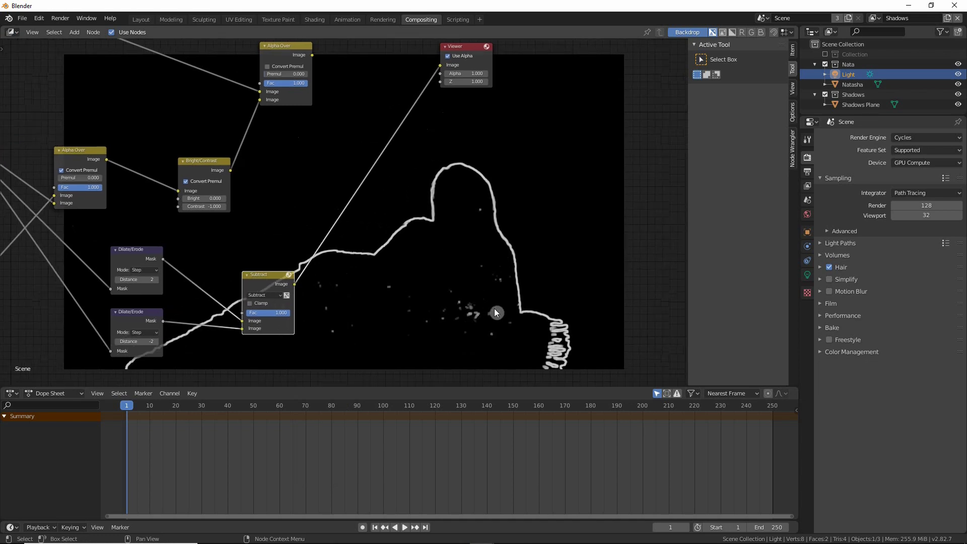
pyautogui.moveTo(482, 312); pyautogui.dragTo(448, 309, button='middle')
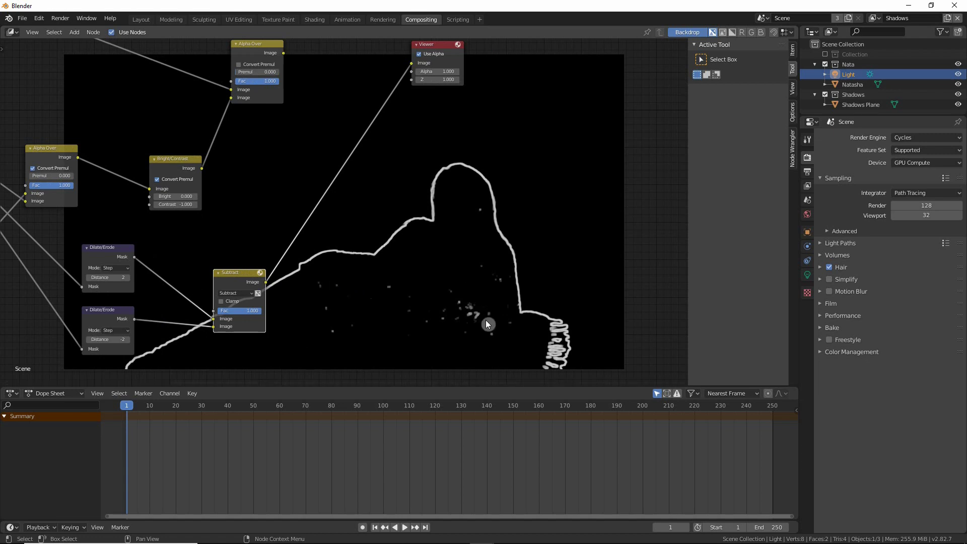
# Step: Preview the final Alpha Over node in the Viewer and add a Blur node after it
pyautogui.keyDown('ctrl'); pyautogui.keyDown('shift'); pyautogui.click(178, 122); pyautogui.keyUp('shift'); pyautogui.keyUp('ctrl')
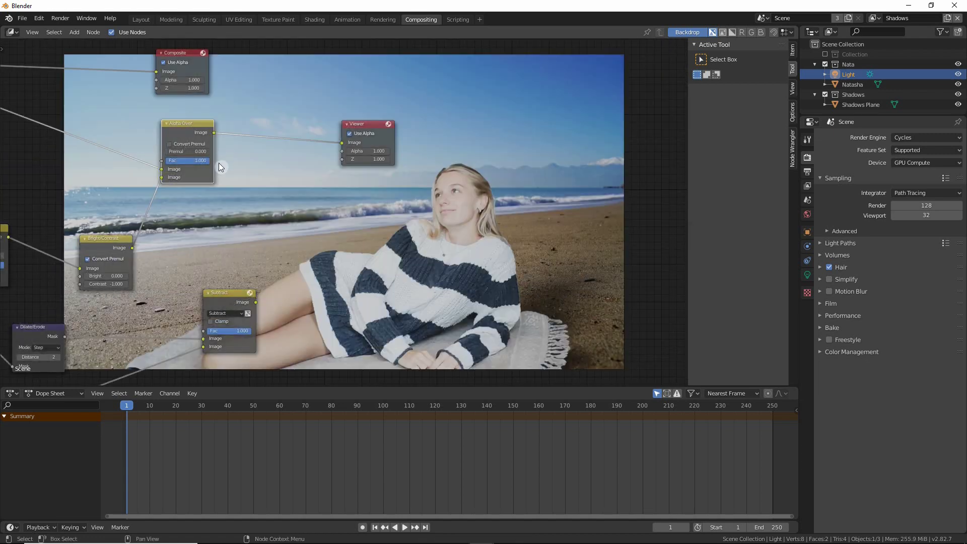
pyautogui.click(263, 288)
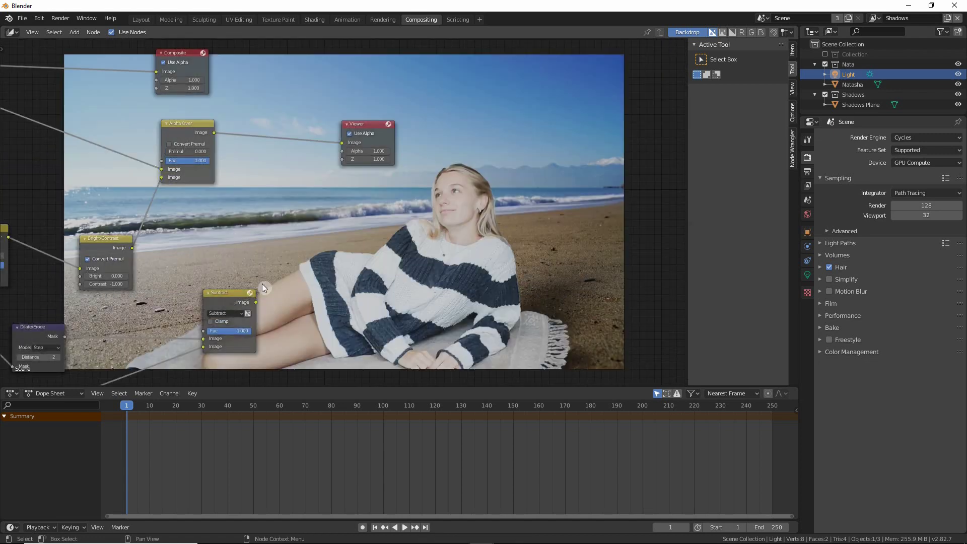
pyautogui.hotkey('shift', 'a')
pyautogui.click(293, 190)
pyautogui.write('blu')
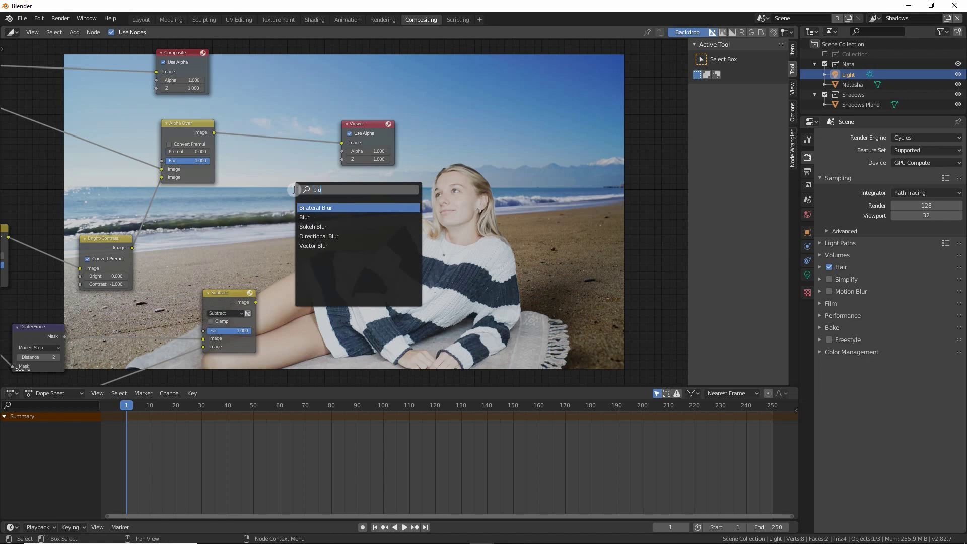
pyautogui.click(304, 217)
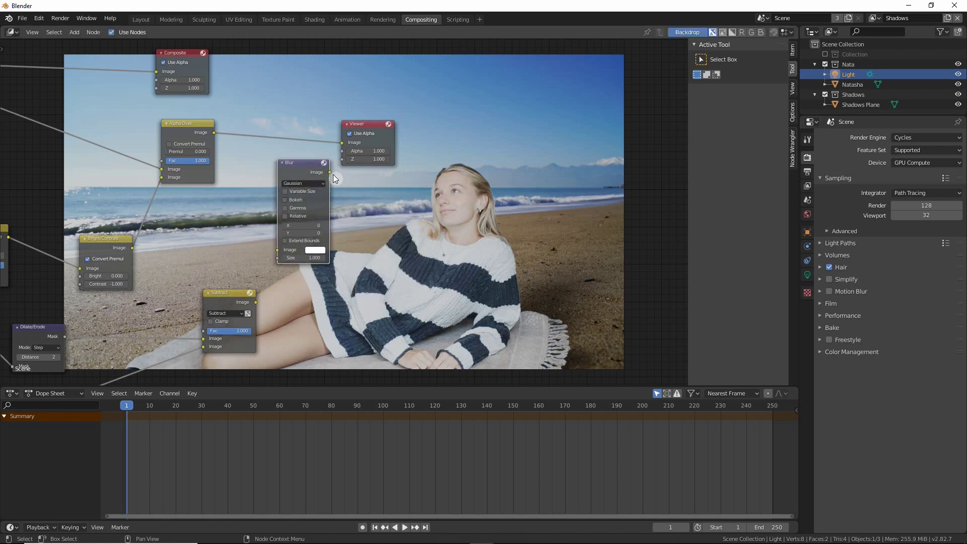
pyautogui.click(270, 160)
# Step: Link the Alpha Over image into the previewed Blur node and drive its Variable Size with the Subtract node's output
pyautogui.moveTo(207, 145); pyautogui.dragTo(270, 262)
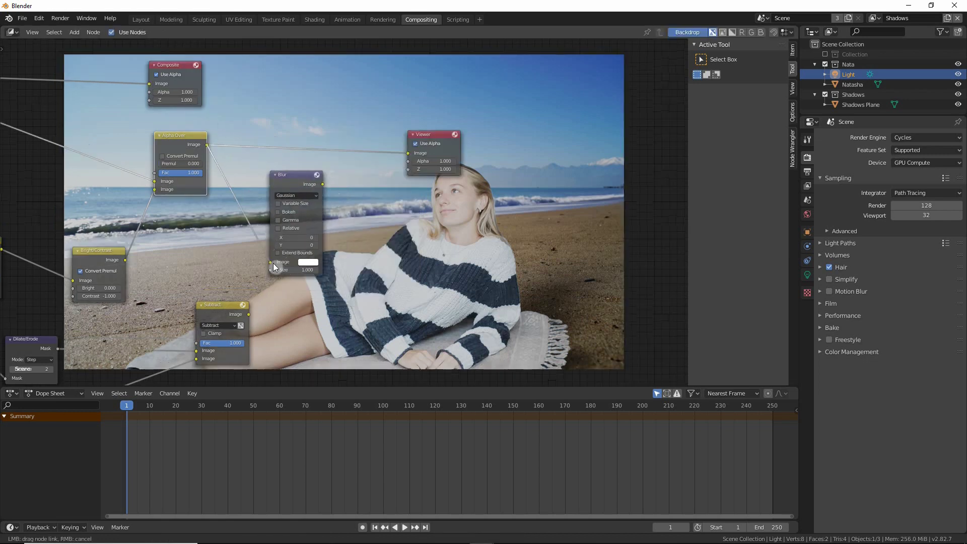
pyautogui.keyDown('ctrl'); pyautogui.keyDown('shift'); pyautogui.click(290, 174); pyautogui.keyUp('shift'); pyautogui.keyUp('ctrl')
pyautogui.moveTo(443, 229); pyautogui.dragTo(416, 228, button='middle')
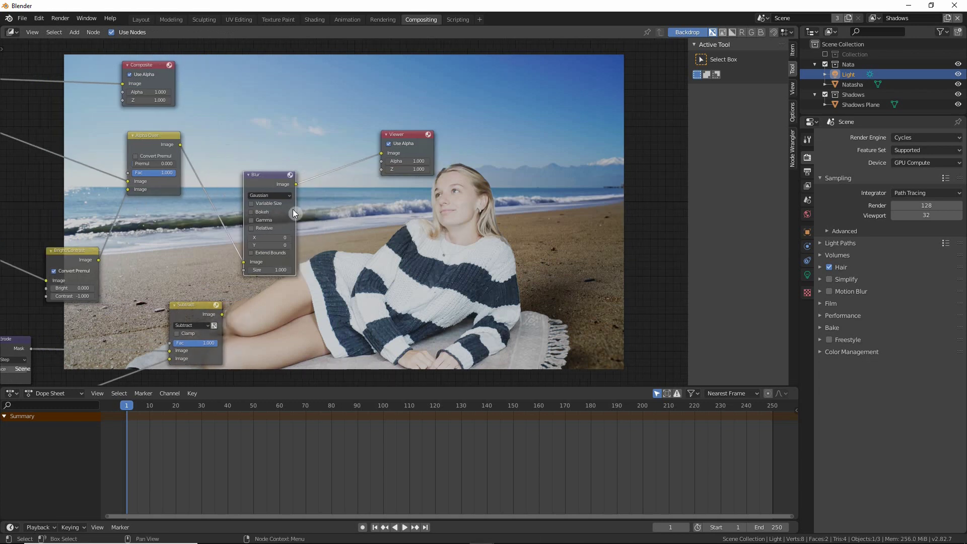
pyautogui.click(251, 204)
pyautogui.moveTo(222, 315); pyautogui.dragTo(243, 262)
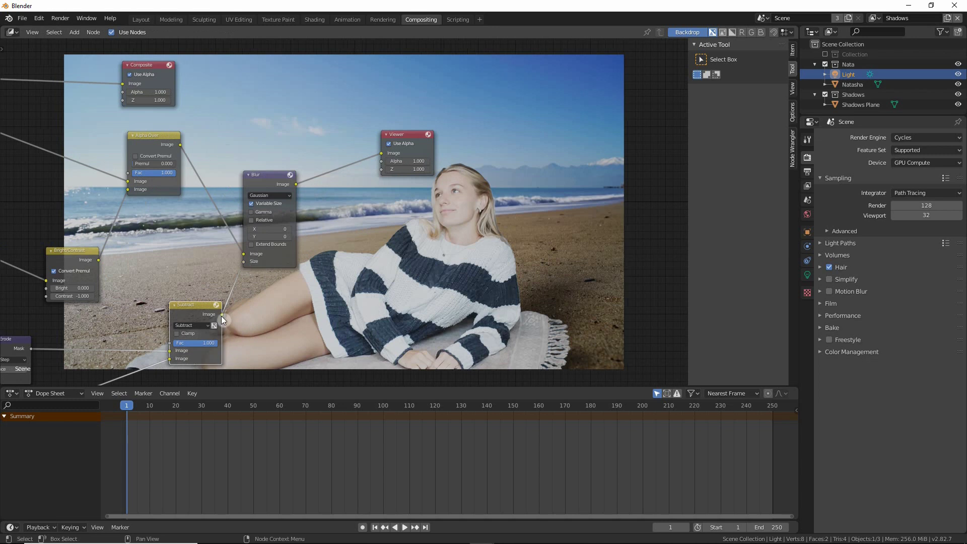
# Step: Try a blur size of 15 in X and Y, and reduce both to 5
pyautogui.moveTo(270, 228); pyautogui.dragTo(246, 231, button='middle')
pyautogui.click(246, 231)
pyautogui.write('15')
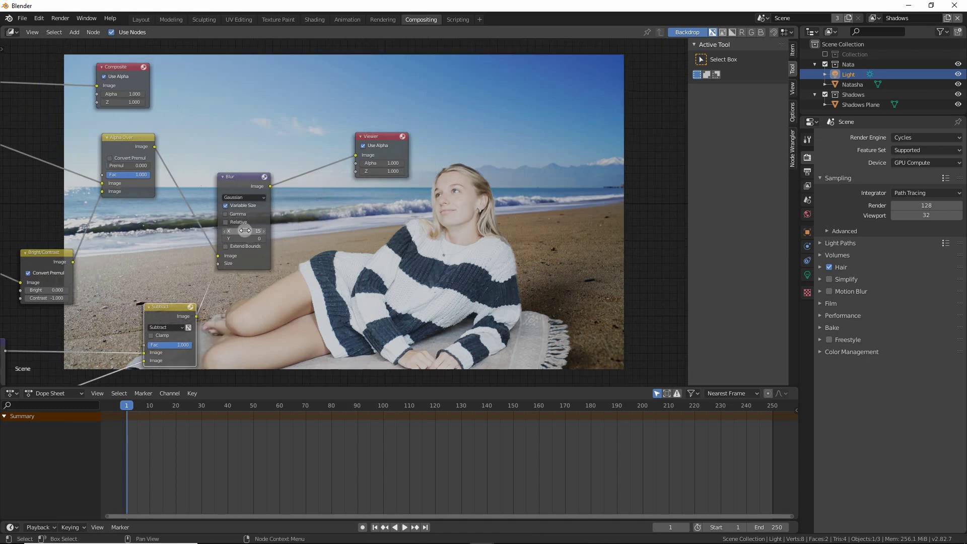
pyautogui.press('Tab')
pyautogui.write('15')
pyautogui.press('Return')
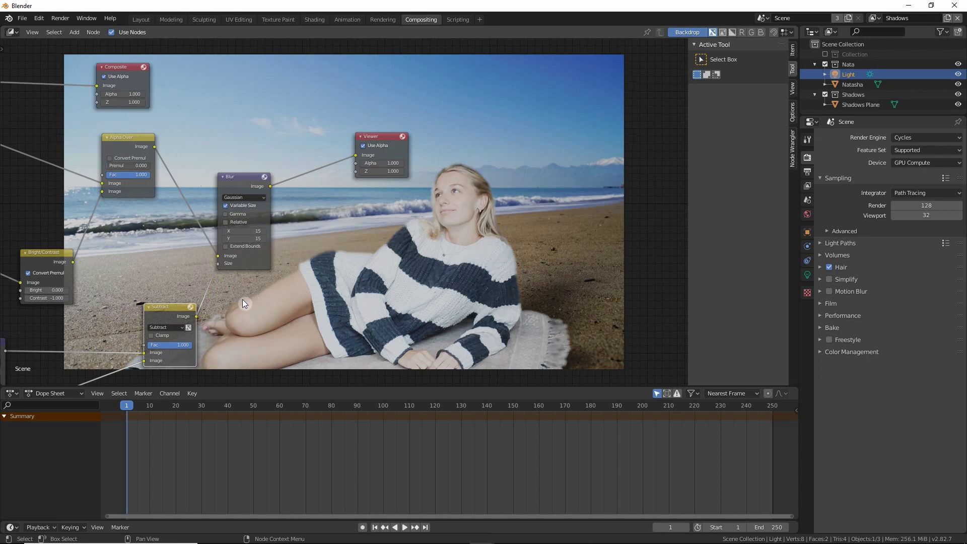
pyautogui.moveTo(247, 236); pyautogui.dragTo(227, 231)
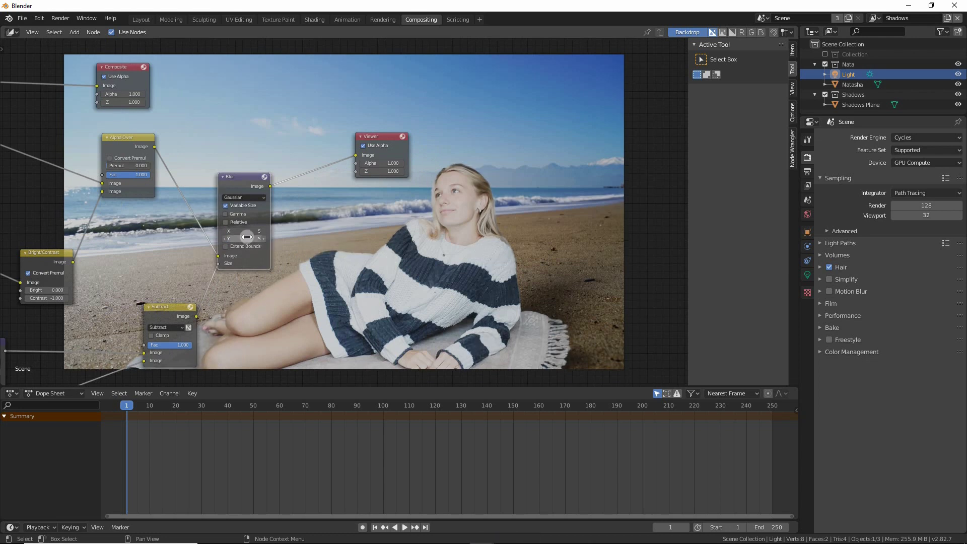
# Step: Compare the final Alpha Over and Blur outputs in the Viewer, examining the woman's edges on an enlarged backdrop
pyautogui.keyDown('ctrl'); pyautogui.keyDown('shift'); pyautogui.click(126, 140); pyautogui.keyUp('shift'); pyautogui.keyUp('ctrl')
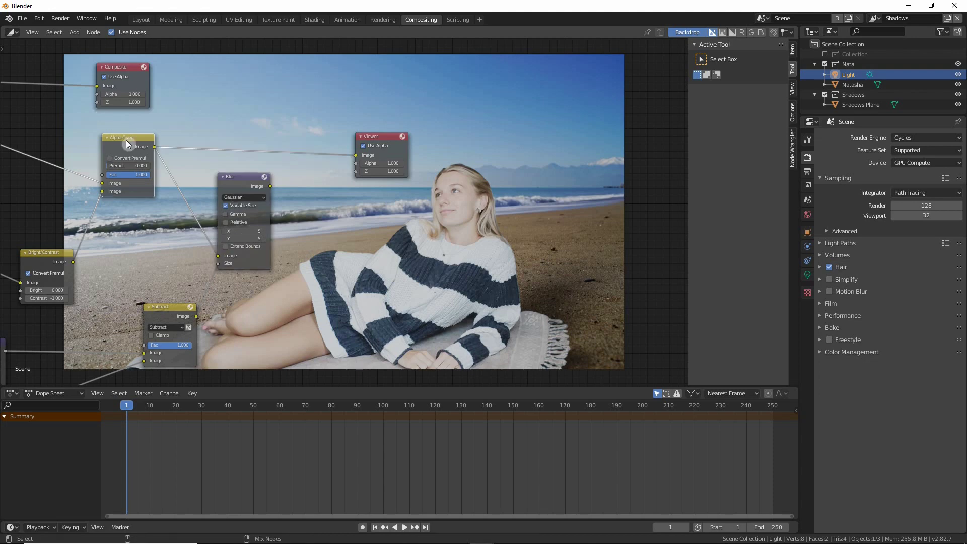
pyautogui.keyDown('ctrl'); pyautogui.keyDown('shift'); pyautogui.click(240, 176); pyautogui.keyUp('shift'); pyautogui.keyUp('ctrl')
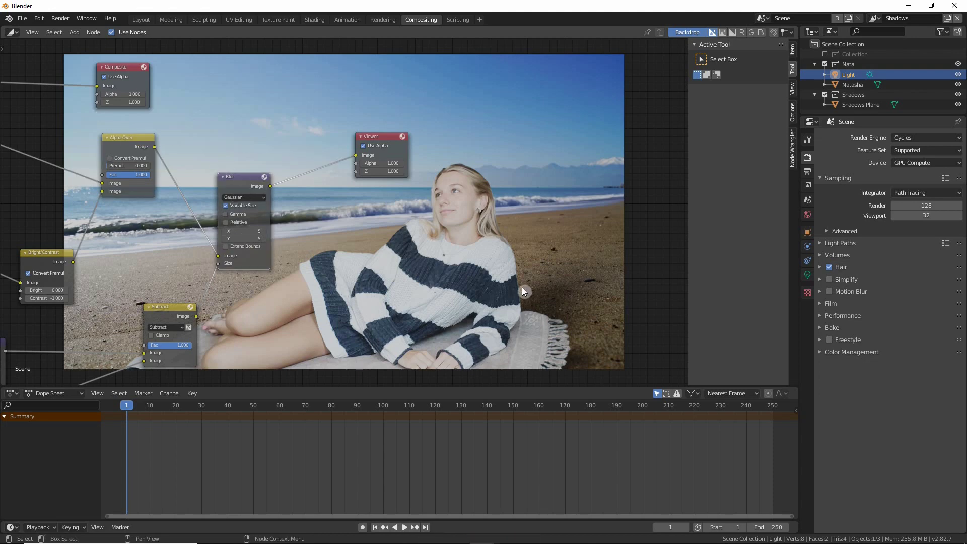
pyautogui.scroll(1, 547, 290)
pyautogui.scroll(-1, 547, 289)
pyautogui.hotkey('alt', 'v')
pyautogui.hotkey('alt', 'v')
pyautogui.hotkey('alt', 'v')
pyautogui.hotkey('alt', 'v')
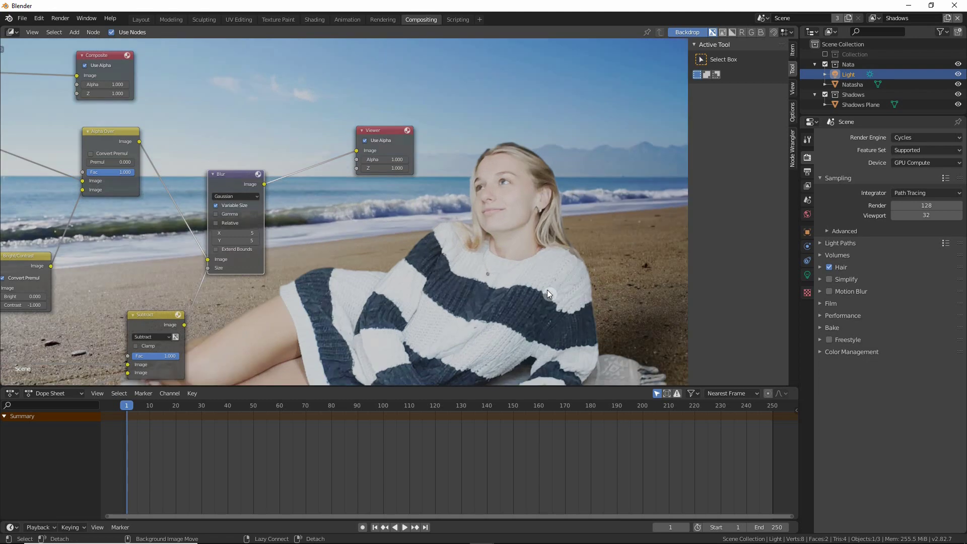
pyautogui.keyDown('alt'); pyautogui.moveTo(545, 286); pyautogui.dragTo(109, 122, button='middle'); pyautogui.keyUp('alt')
pyautogui.keyDown('ctrl'); pyautogui.keyDown('shift'); pyautogui.click(108, 134); pyautogui.keyUp('shift'); pyautogui.keyUp('ctrl')
pyautogui.keyDown('ctrl'); pyautogui.keyDown('shift'); pyautogui.click(238, 179); pyautogui.keyUp('shift'); pyautogui.keyUp('ctrl')
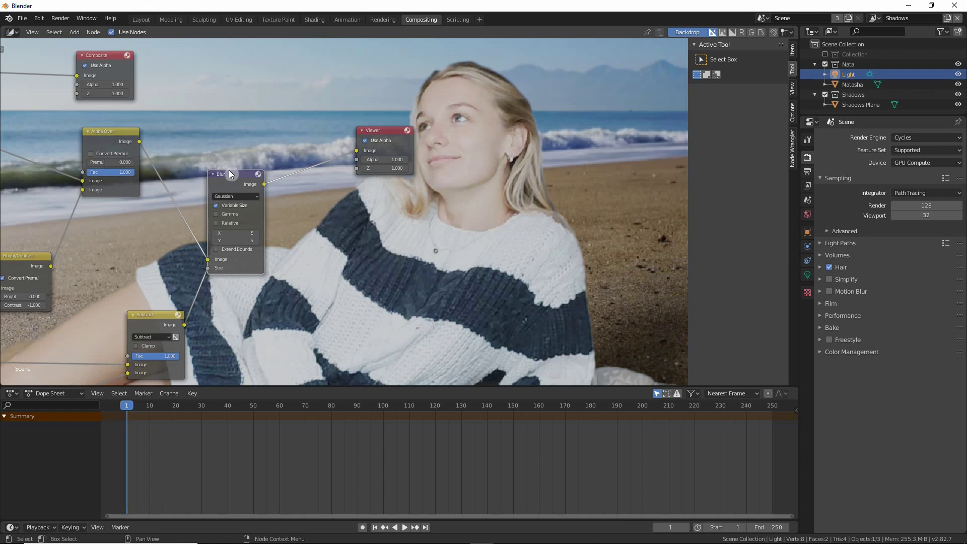
pyautogui.click(331, 276)
pyautogui.scroll(-1, 331, 276)
pyautogui.scroll(1, 332, 276)
pyautogui.press('v')
pyautogui.press('v')
pyautogui.press('v')
pyautogui.keyDown('alt'); pyautogui.moveTo(332, 276); pyautogui.dragTo(462, 310, button='middle'); pyautogui.keyUp('alt')
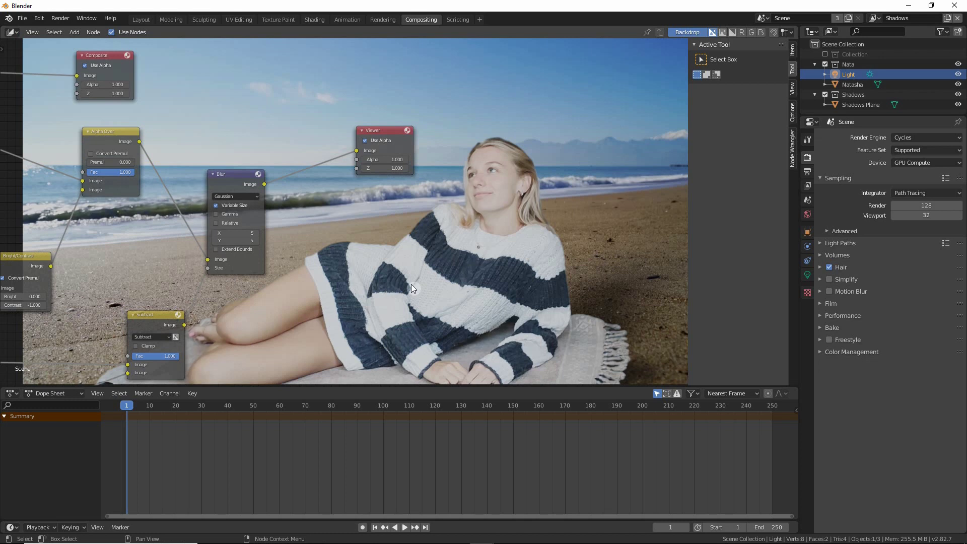
# Step: Add a Color Balance node and place it between the Bright/Contrast node and the final Alpha Over node
pyautogui.hotkey('shift', 'a')
pyautogui.click(316, 267)
pyautogui.write('color')
pyautogui.press('Down')
pyautogui.press('Up')
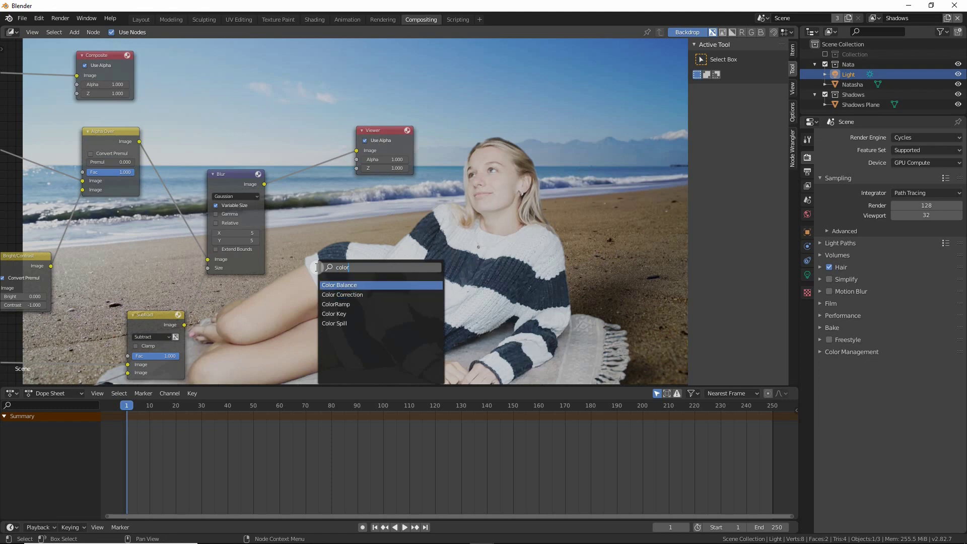
pyautogui.press('Return')
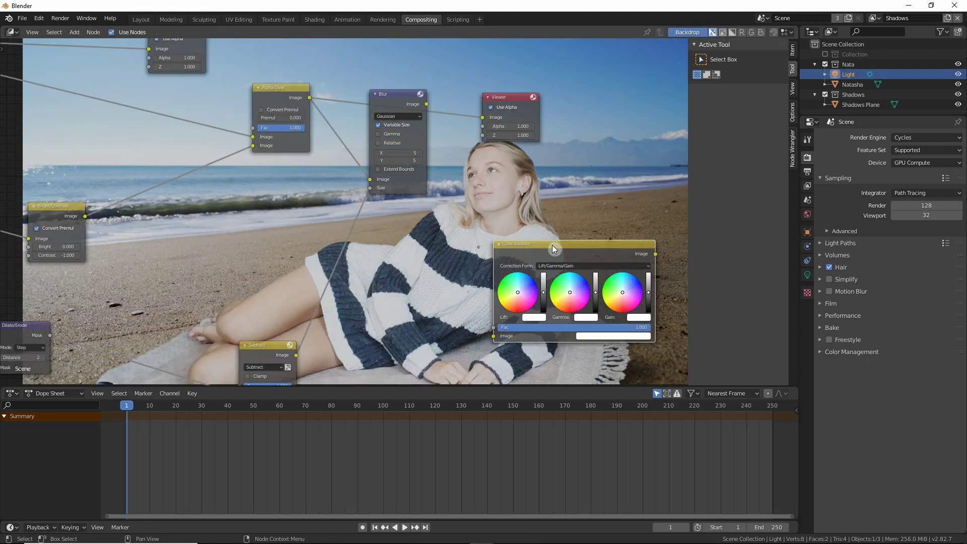
pyautogui.click(191, 219)
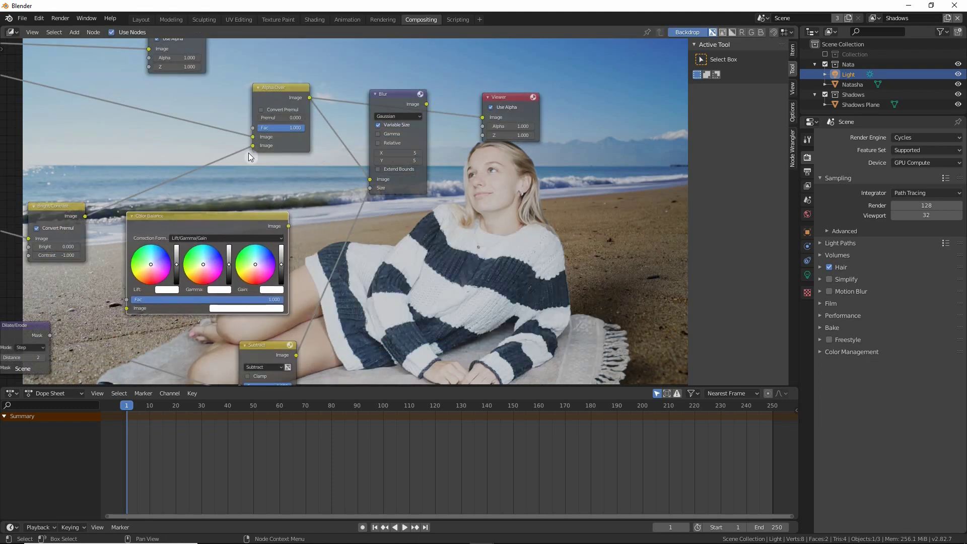